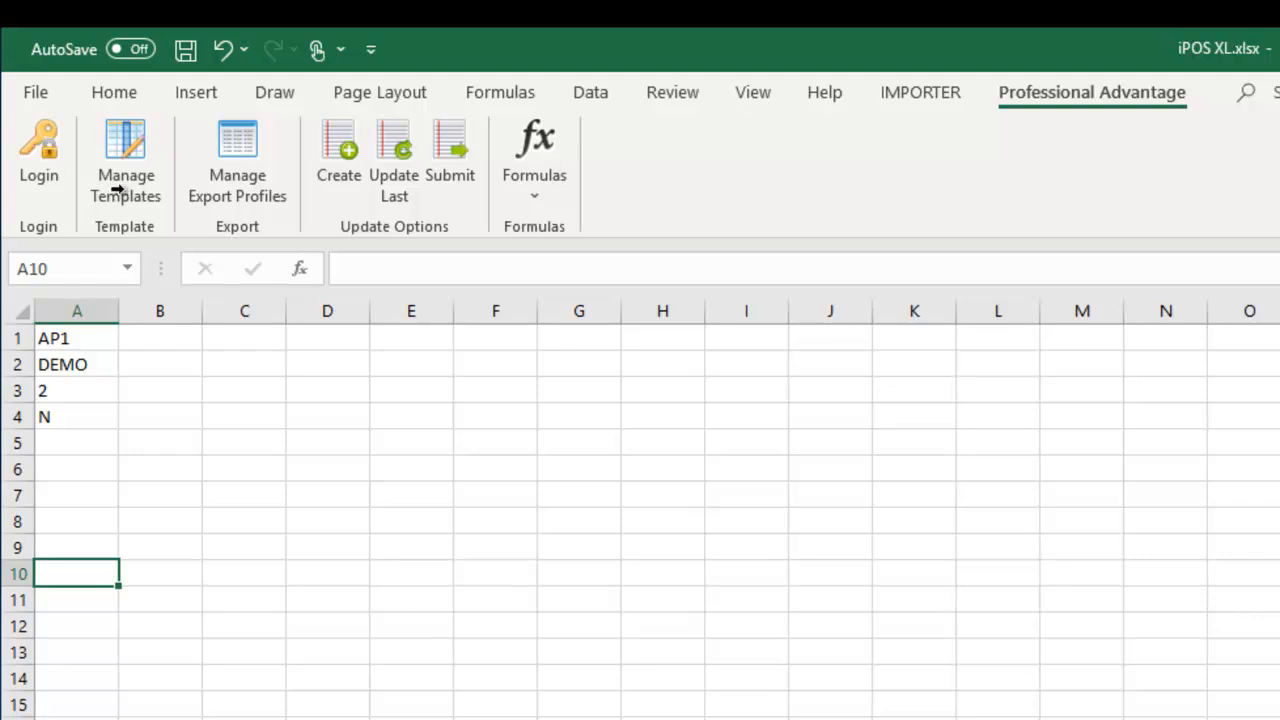
- Log in to iPOS from the Professional Advantage tab with the administrator's user name and password
{"action": "left_click", "coordinate": [40, 158]}
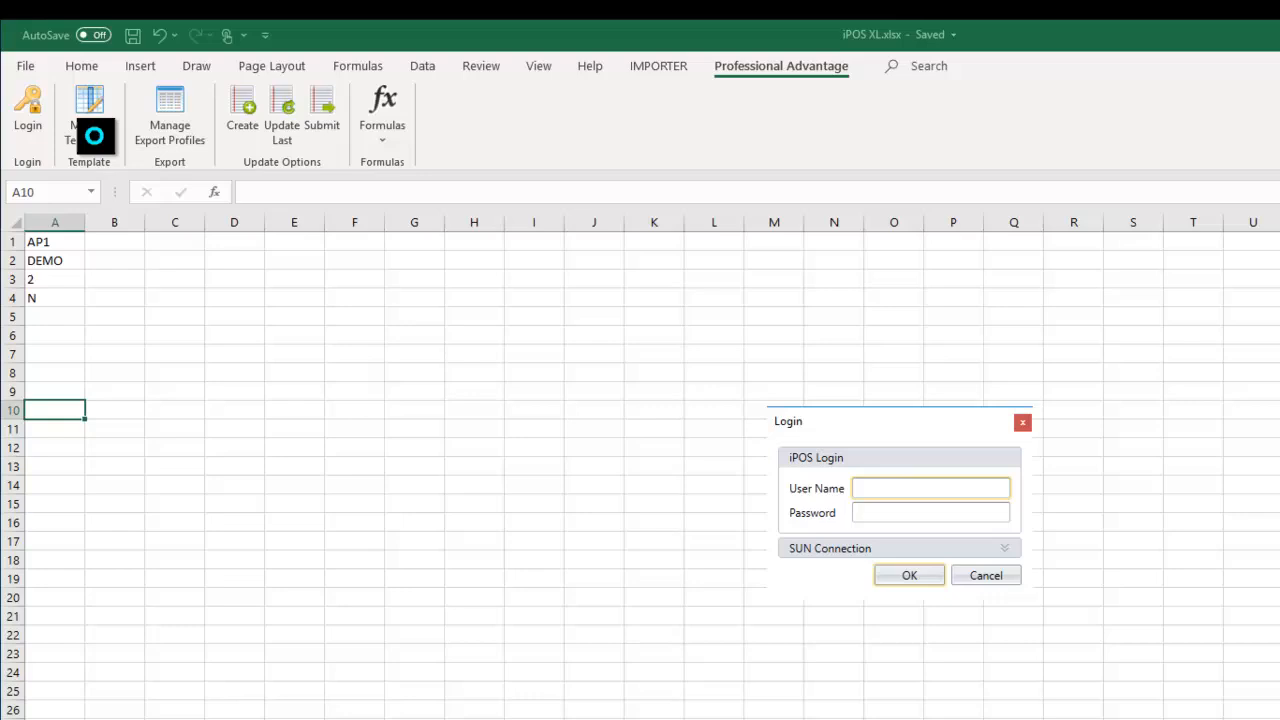
{"action": "left_click", "coordinate": [871, 490]}
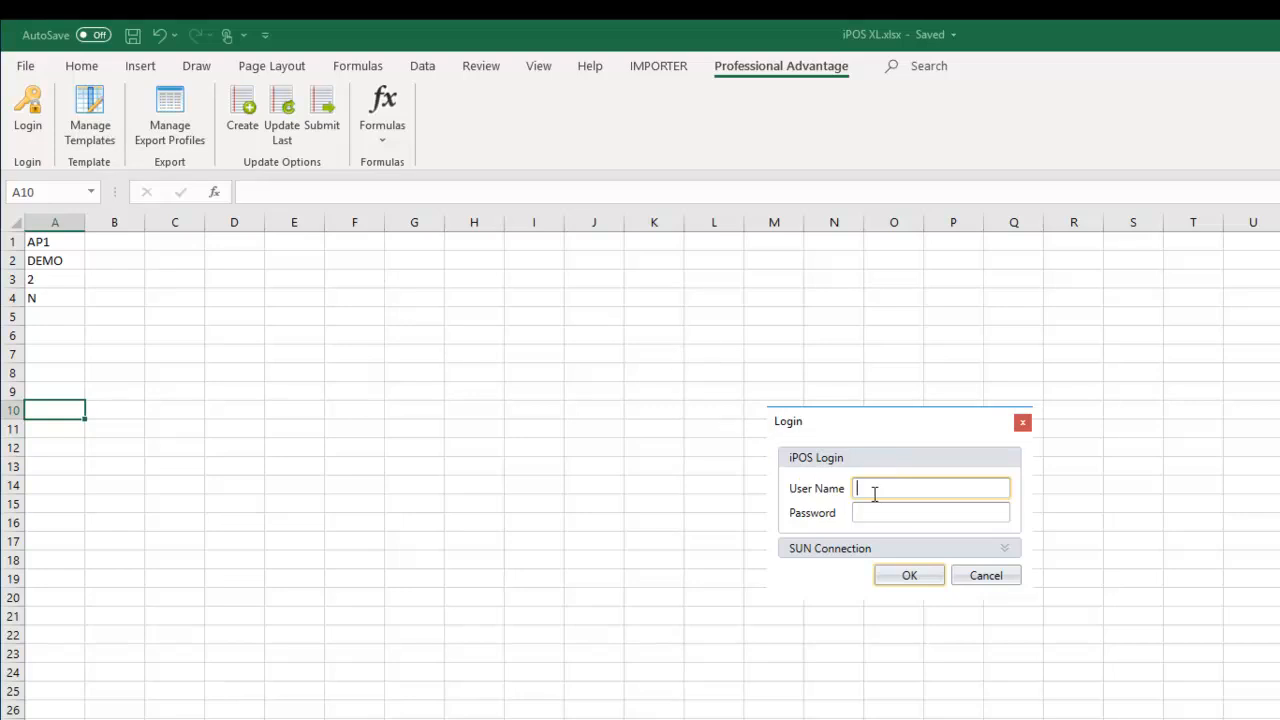
{"action": "type", "text": "ipos admin"}
{"action": "key", "text": "Tab"}
{"action": "type", "text": "a"}
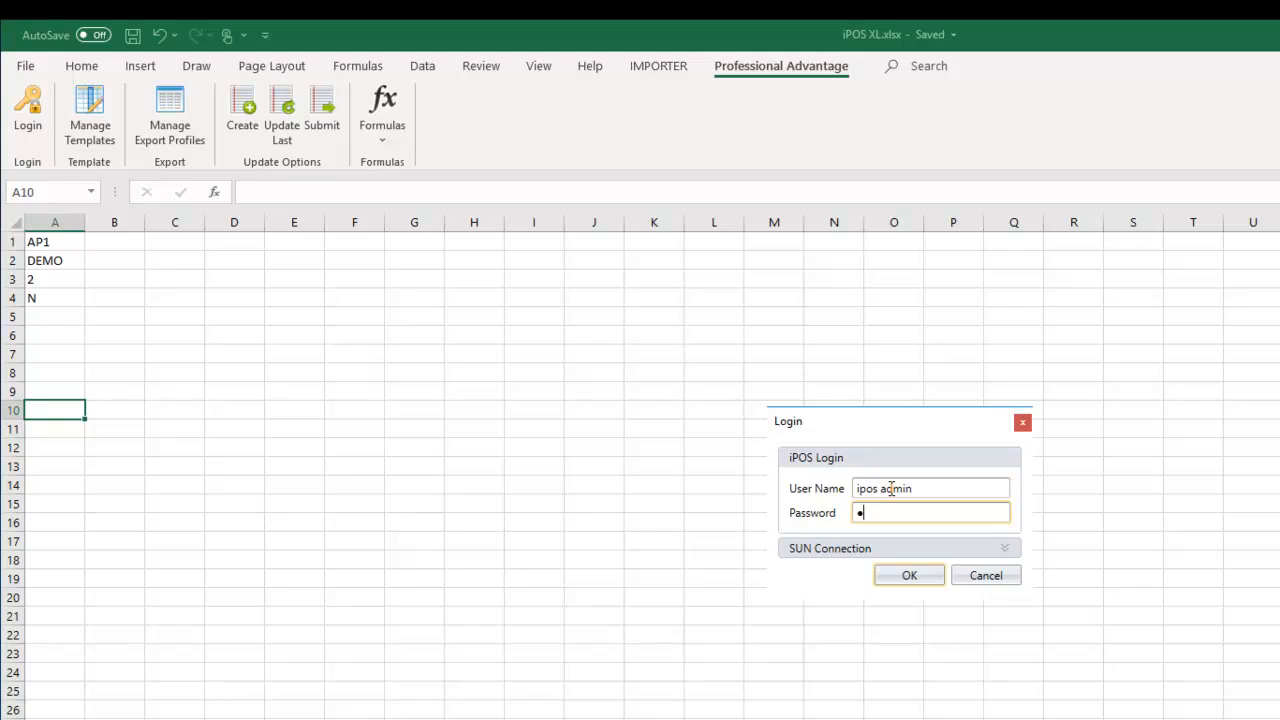
{"action": "type", "text": "dmi"}
{"action": "key", "text": "Return"}
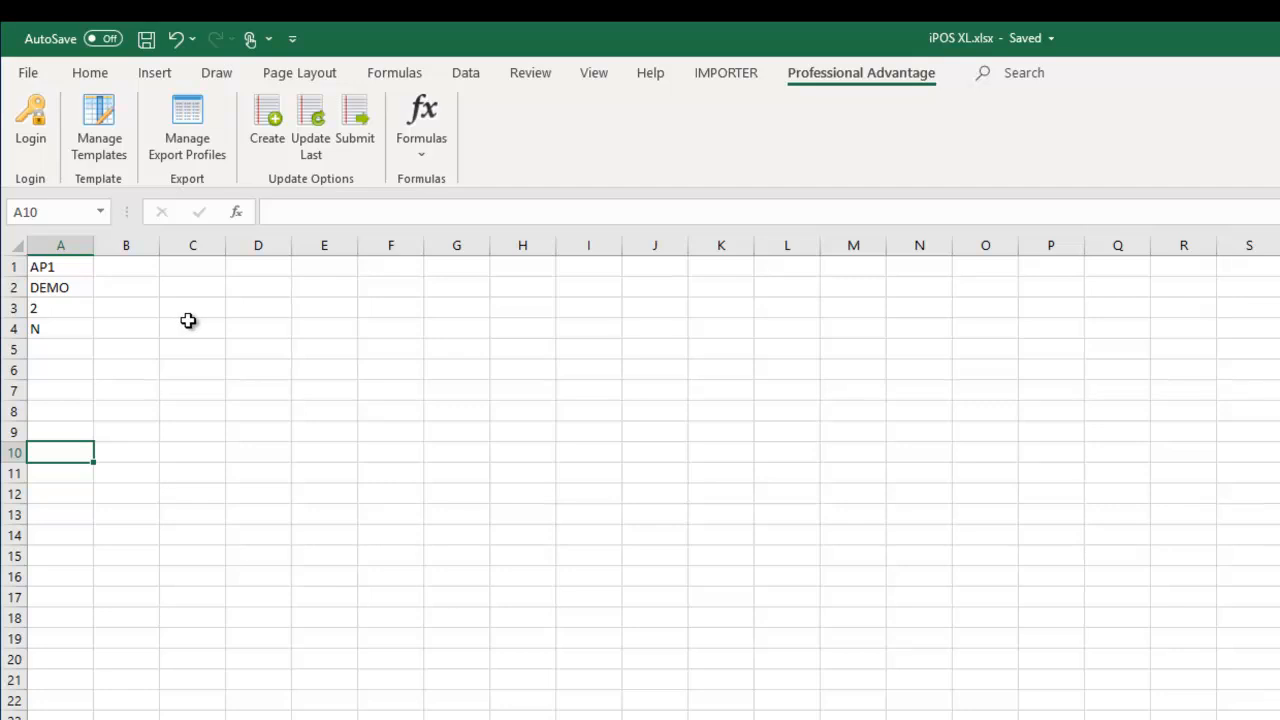
- Open Manage Templates and display the Requisition Line template ALL with its ten selected columns
{"action": "left_click", "coordinate": [98, 123]}
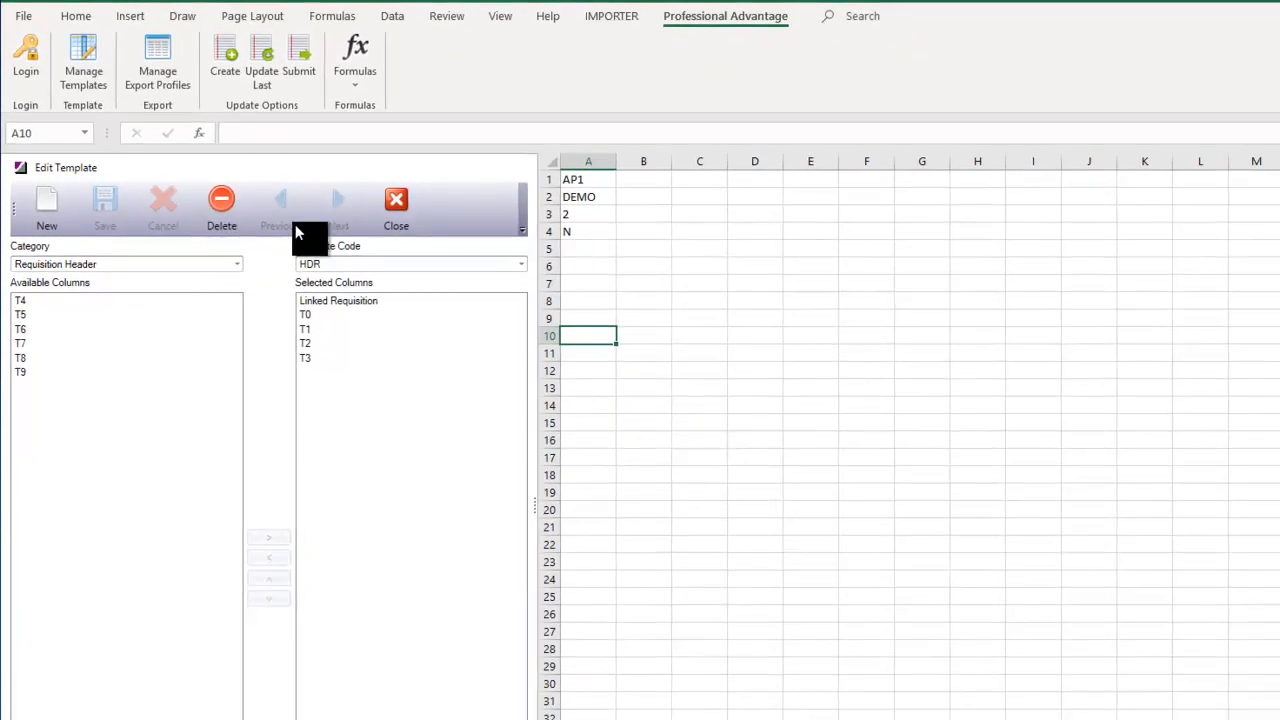
{"action": "left_click", "coordinate": [237, 265]}
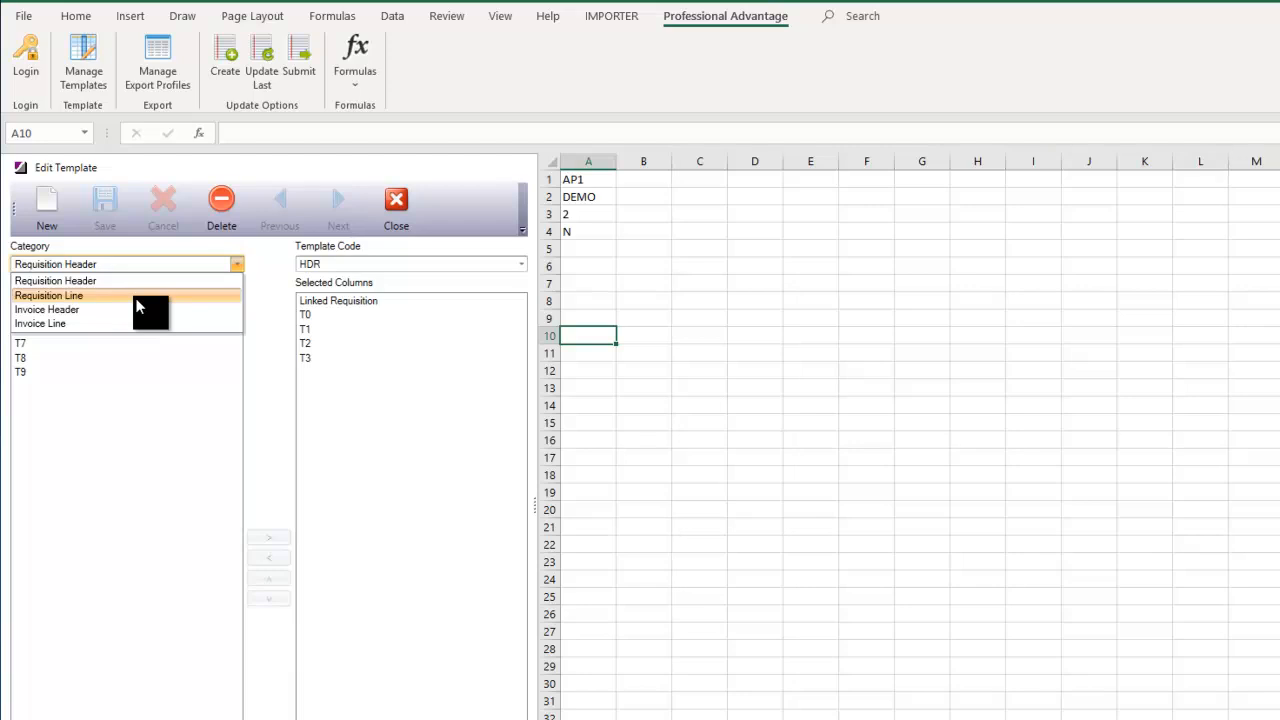
{"action": "left_click", "coordinate": [55, 296]}
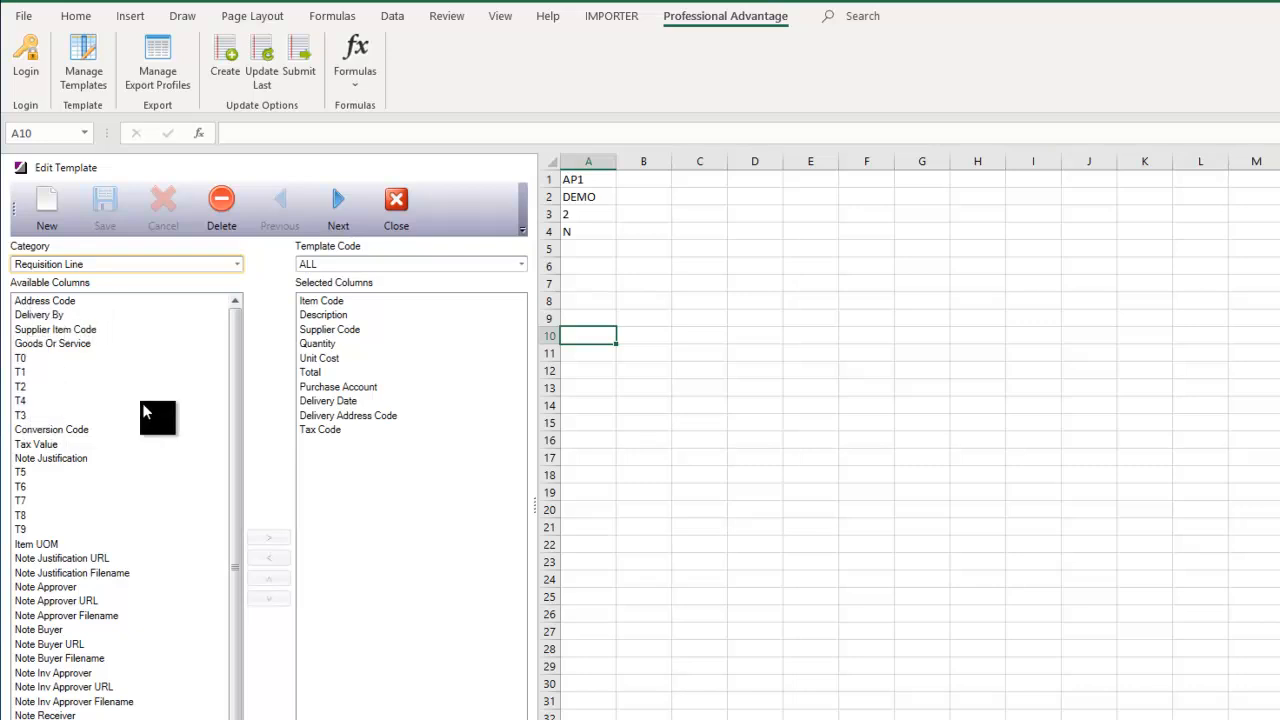
{"action": "mouse_move", "coordinate": [235, 348]}
{"action": "left_mouse_down"}
{"action": "mouse_move", "coordinate": [222, 425]}
{"action": "mouse_move", "coordinate": [235, 323]}
{"action": "left_mouse_up"}
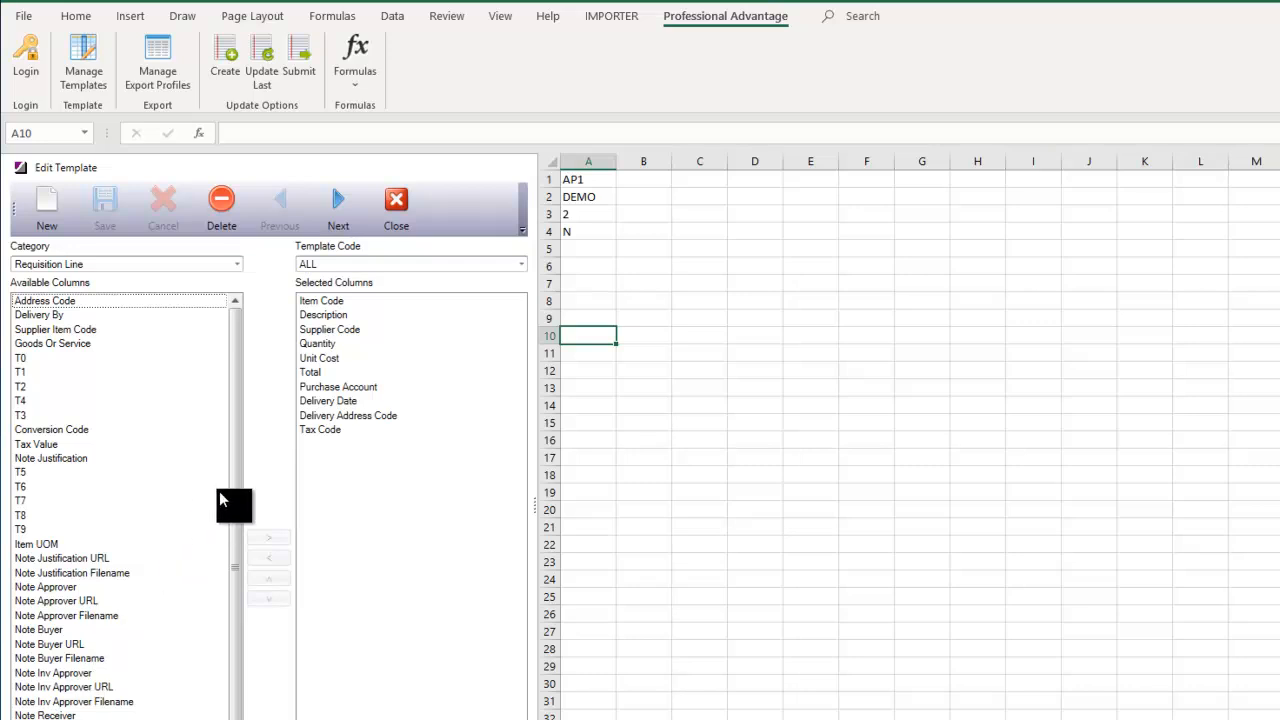
{"action": "mouse_move", "coordinate": [234, 480]}
{"action": "left_mouse_down"}
{"action": "mouse_move", "coordinate": [223, 513]}
{"action": "mouse_move", "coordinate": [227, 466]}
{"action": "left_mouse_up"}
- View the DEMO requisition-line, Invoice Header and Invoice Line INVLINE templates, then close the editor
{"action": "left_click", "coordinate": [520, 264]}
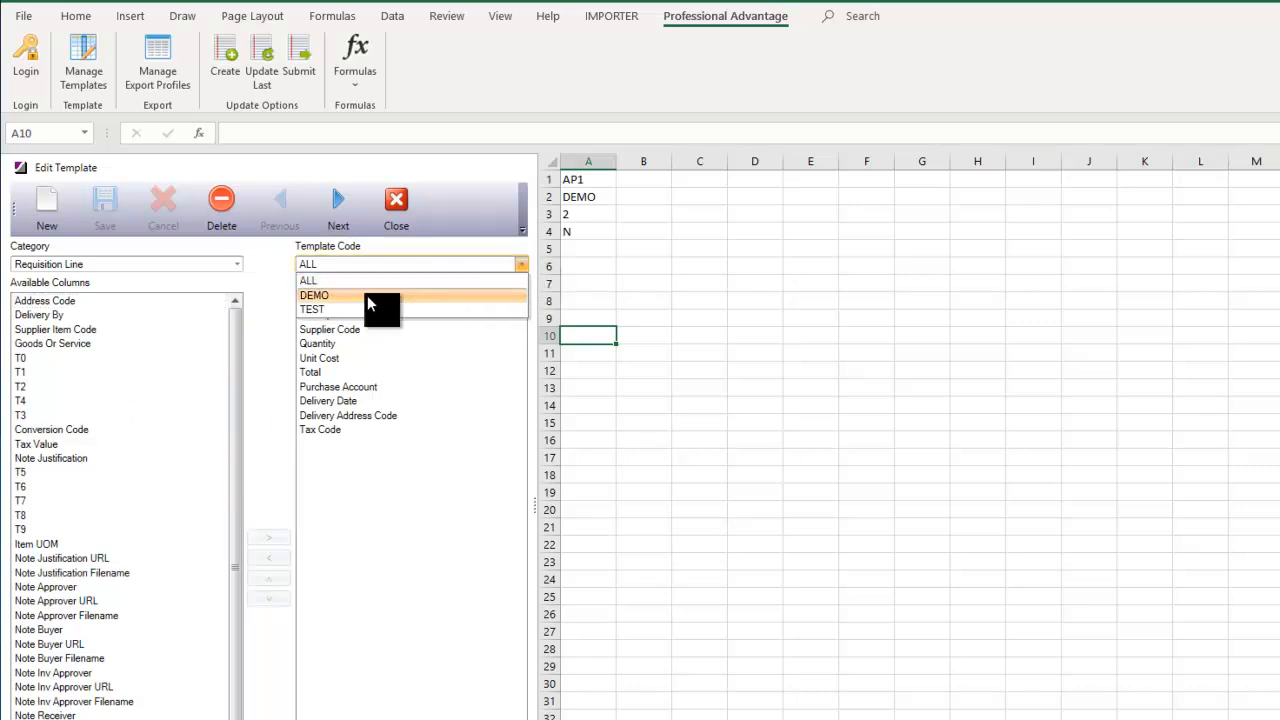
{"action": "left_click", "coordinate": [322, 281]}
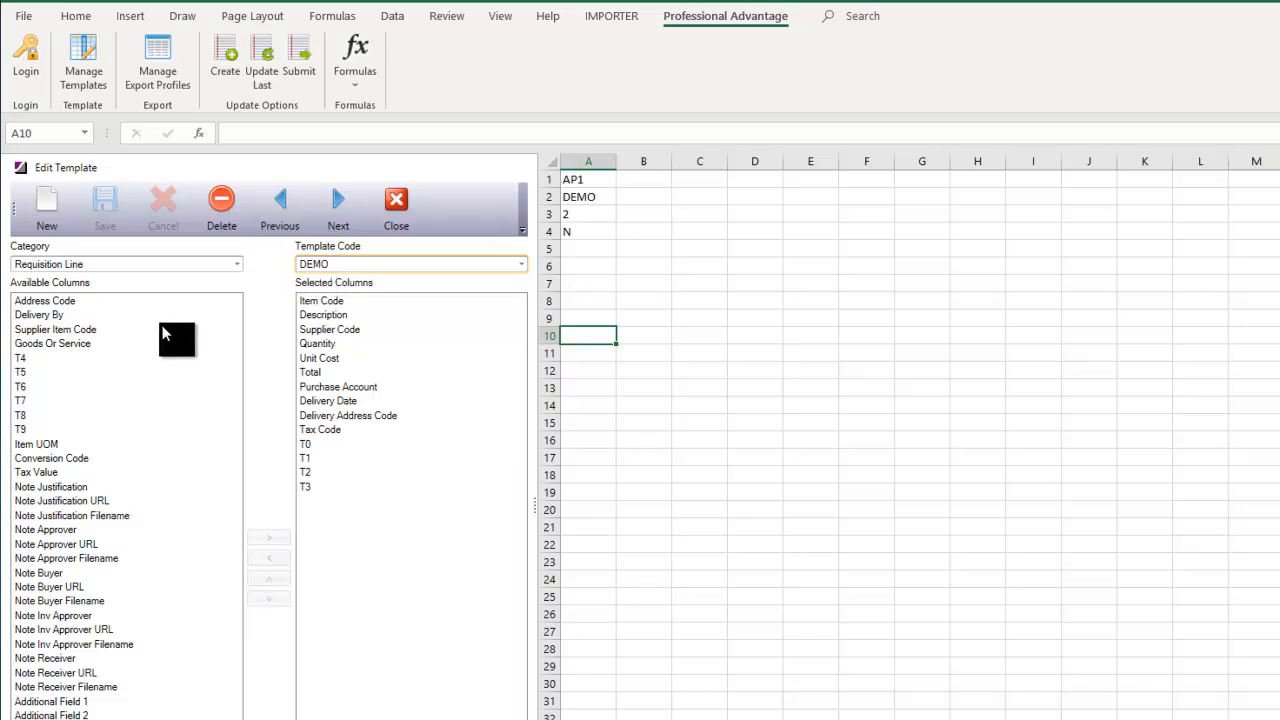
{"action": "left_click", "coordinate": [233, 264]}
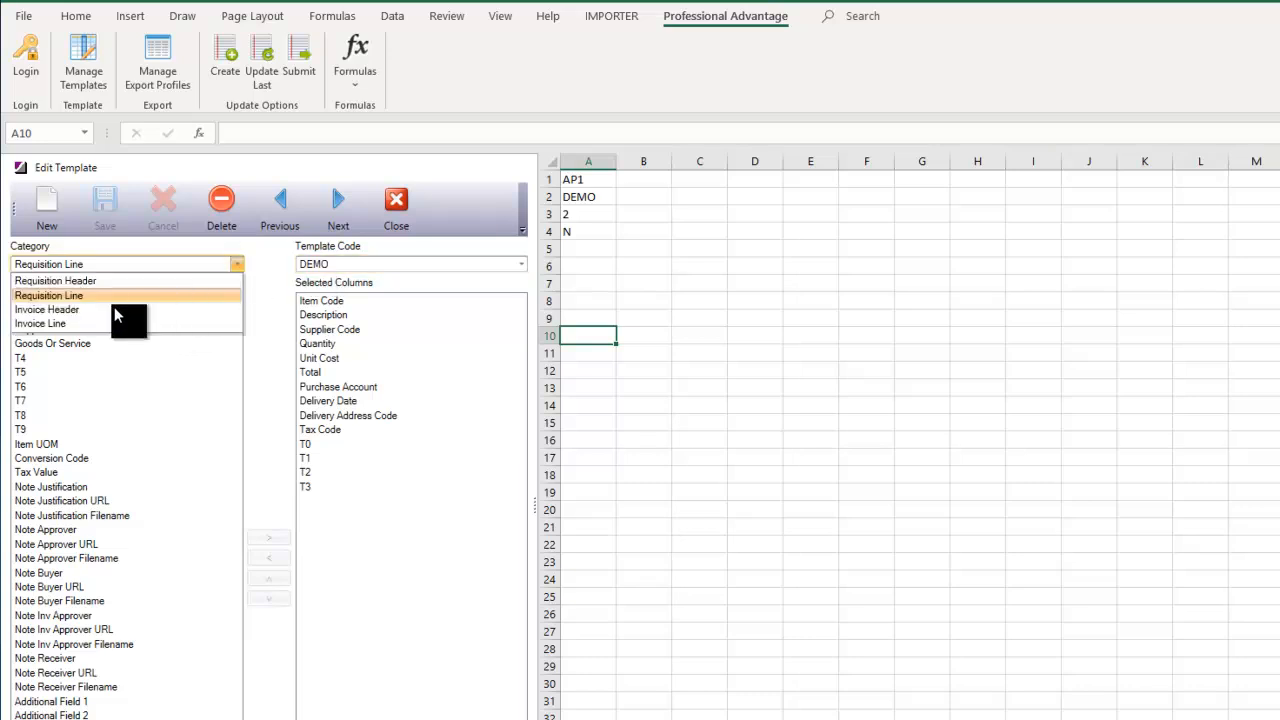
{"action": "left_click", "coordinate": [58, 310]}
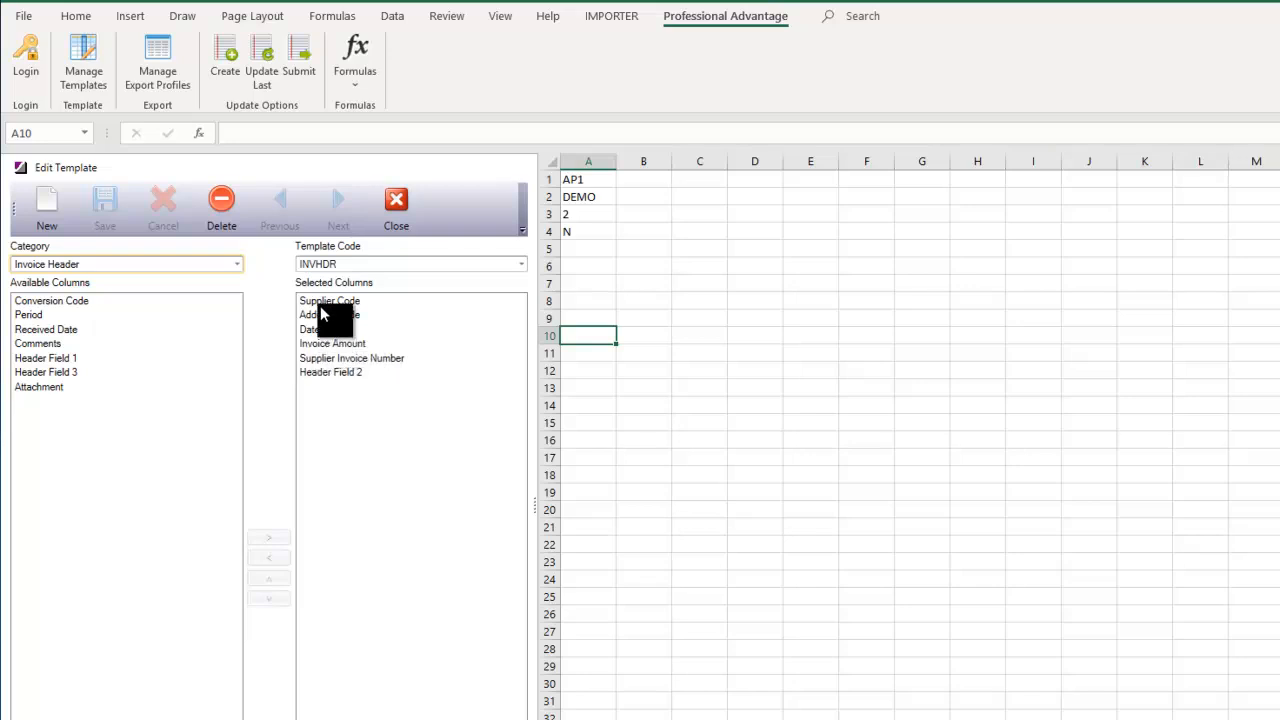
{"action": "left_click", "coordinate": [236, 264]}
{"action": "left_click", "coordinate": [115, 324]}
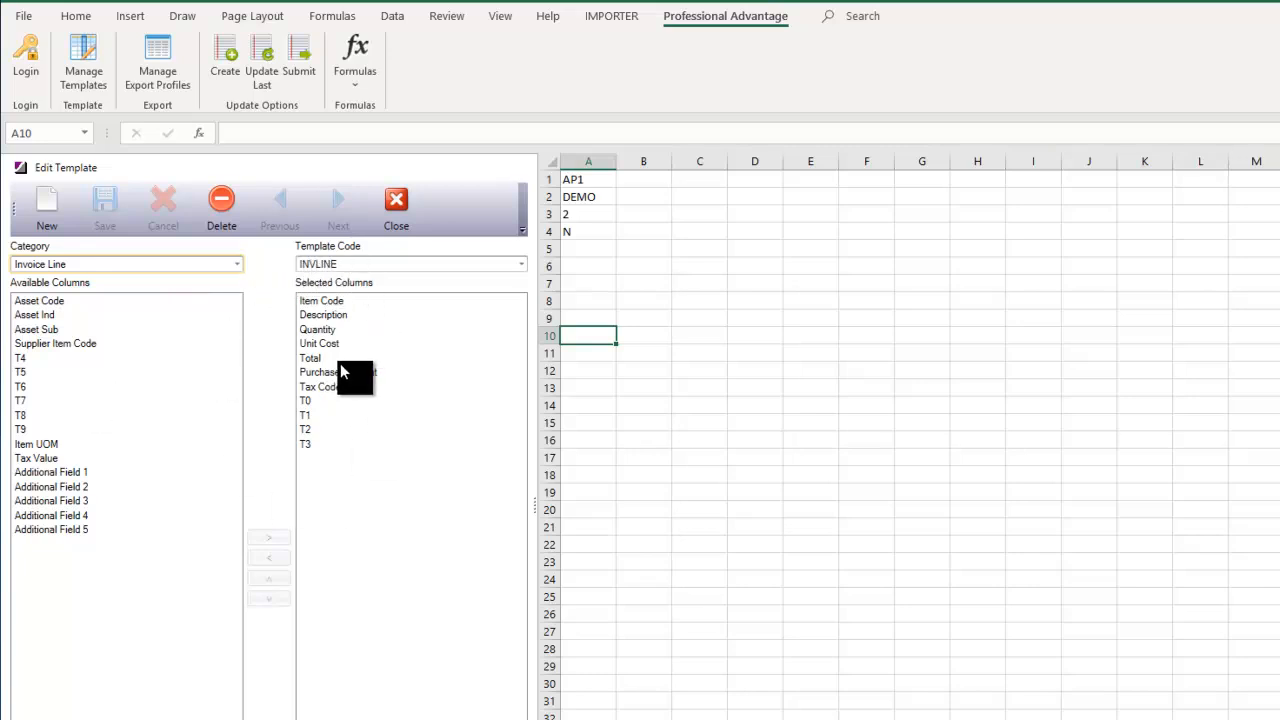
{"action": "left_click", "coordinate": [396, 205]}
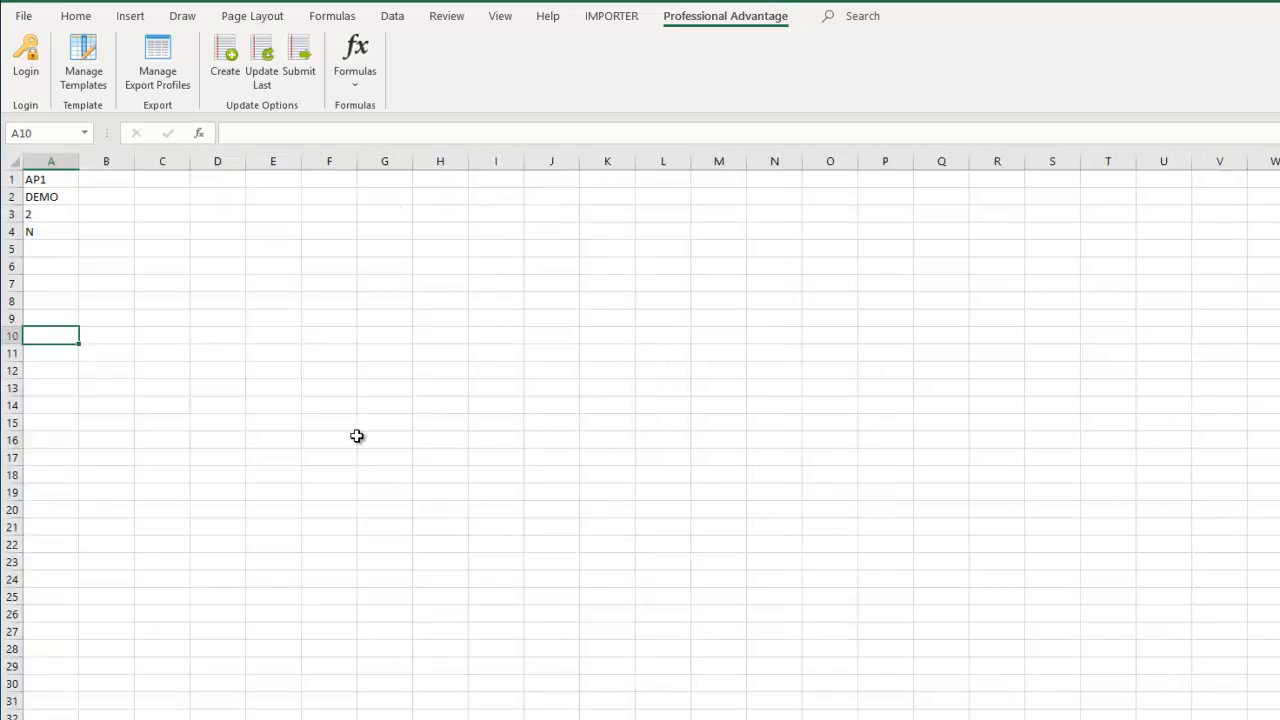
- Select cell A6 and list the available iPOS formulas, IPOS_RH through IPOS_BUS_UNIT
{"action": "left_click", "coordinate": [50, 263]}
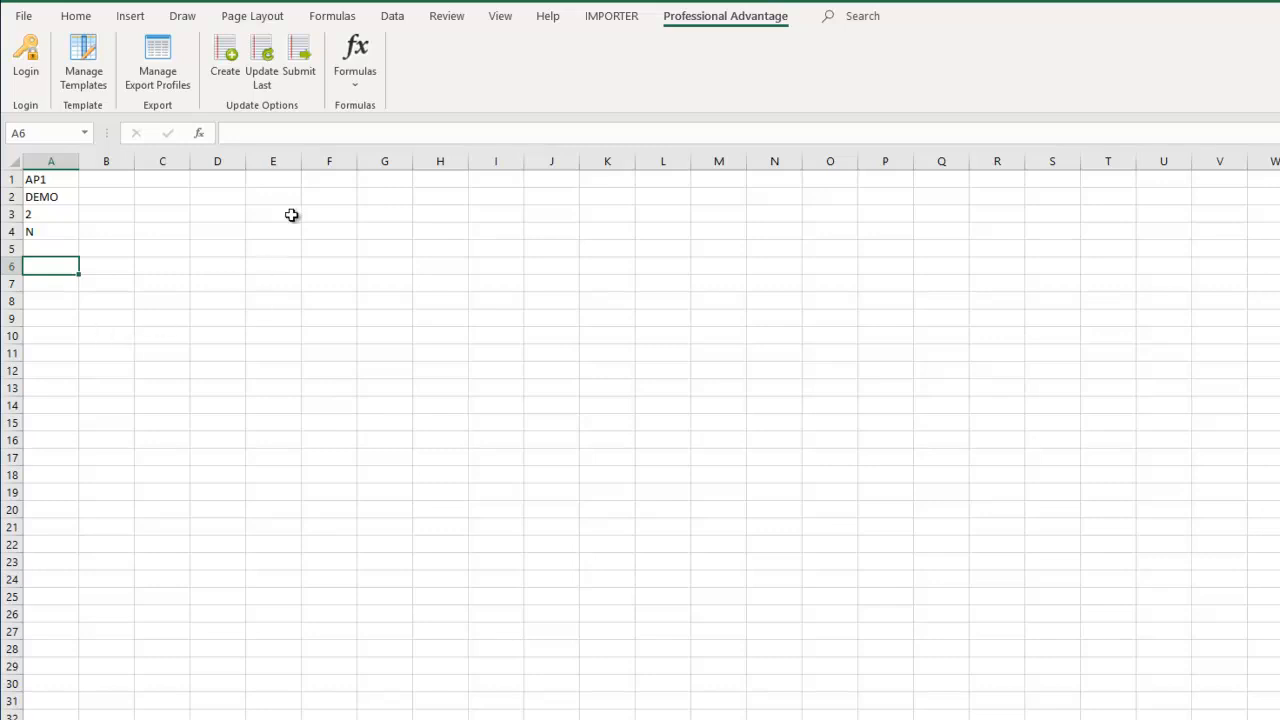
{"action": "left_click", "coordinate": [355, 63]}
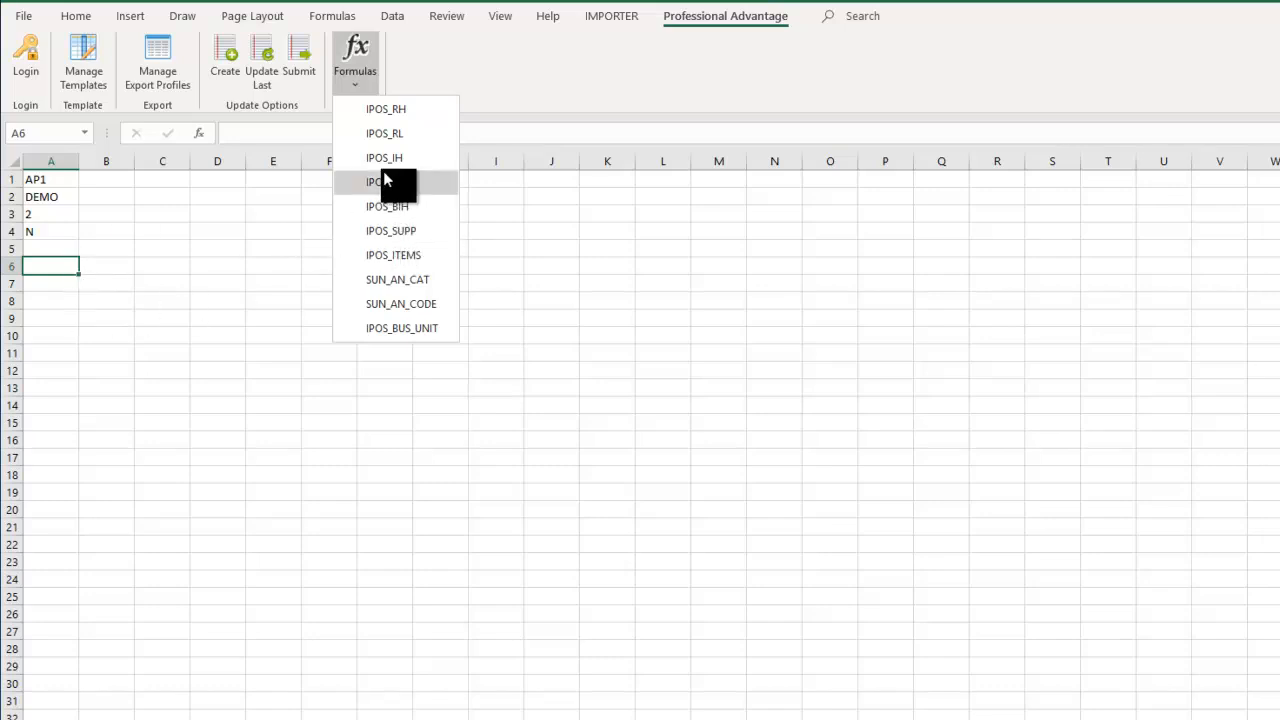
- Insert the IPOS_RL requisition-lines formula into A6, bringing up its Function Arguments
{"action": "left_click", "coordinate": [394, 133]}
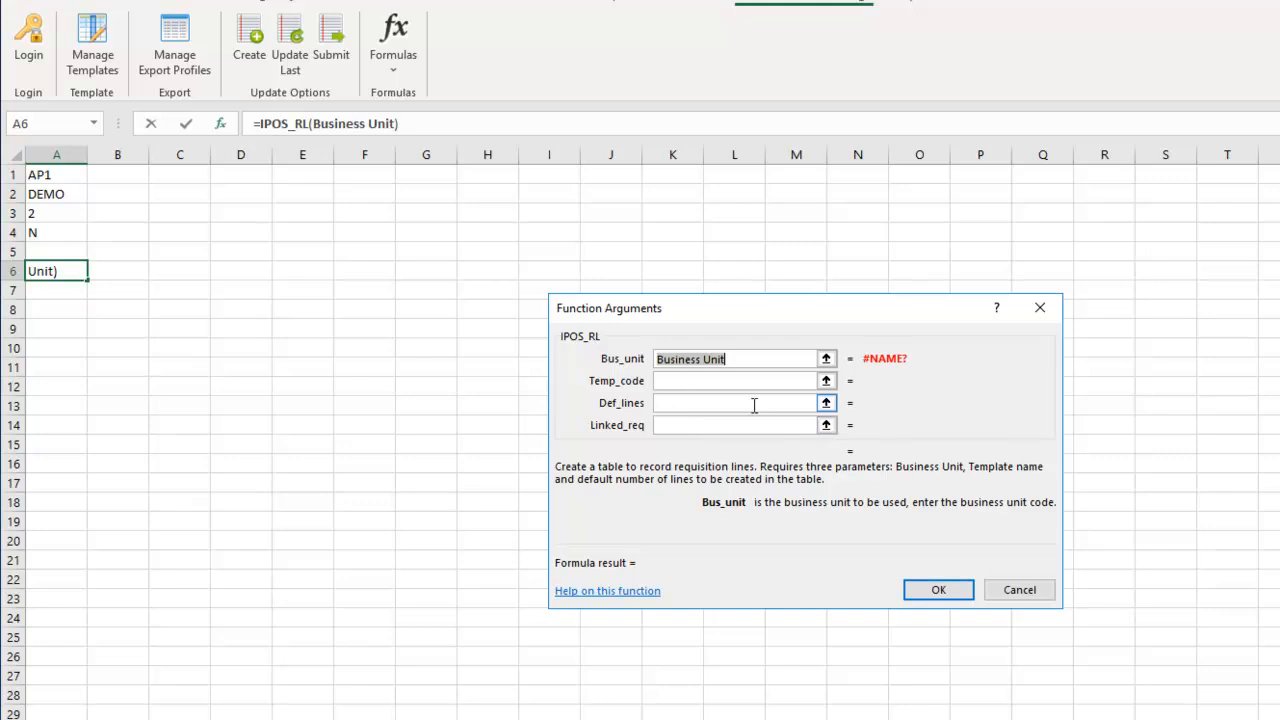
- Replace the Bus_unit placeholder of IPOS_RL with a reference to cell A1
{"action": "left_click", "coordinate": [734, 381]}
{"action": "left_click", "coordinate": [722, 402]}
{"action": "left_click", "coordinate": [718, 422]}
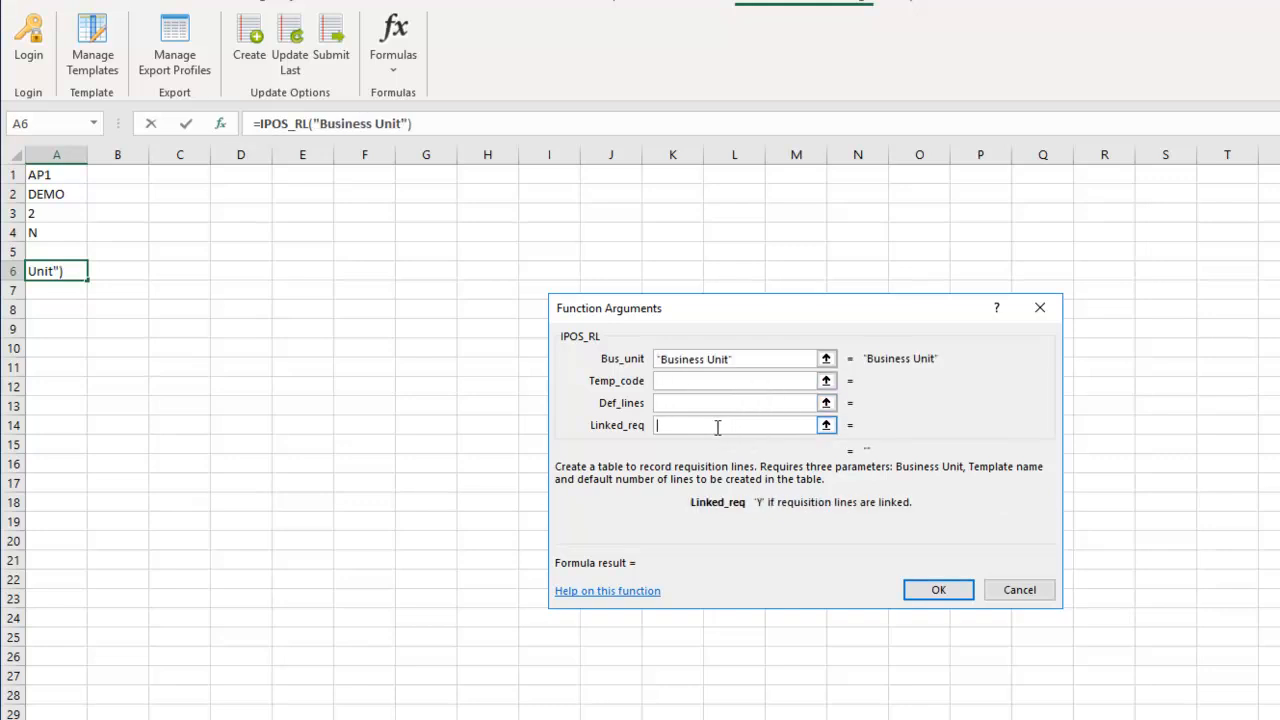
{"action": "left_click", "coordinate": [741, 358]}
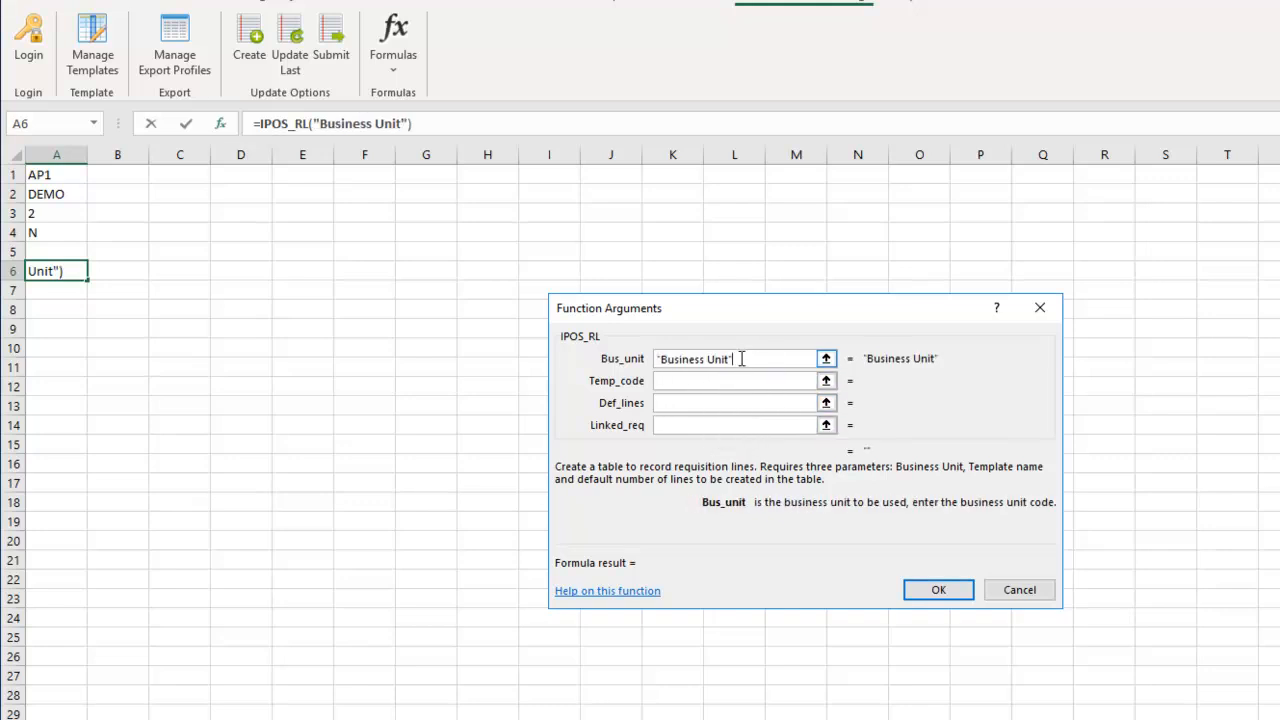
{"action": "left_click_drag", "start_coordinate": [741, 358], "coordinate": [623, 366]}
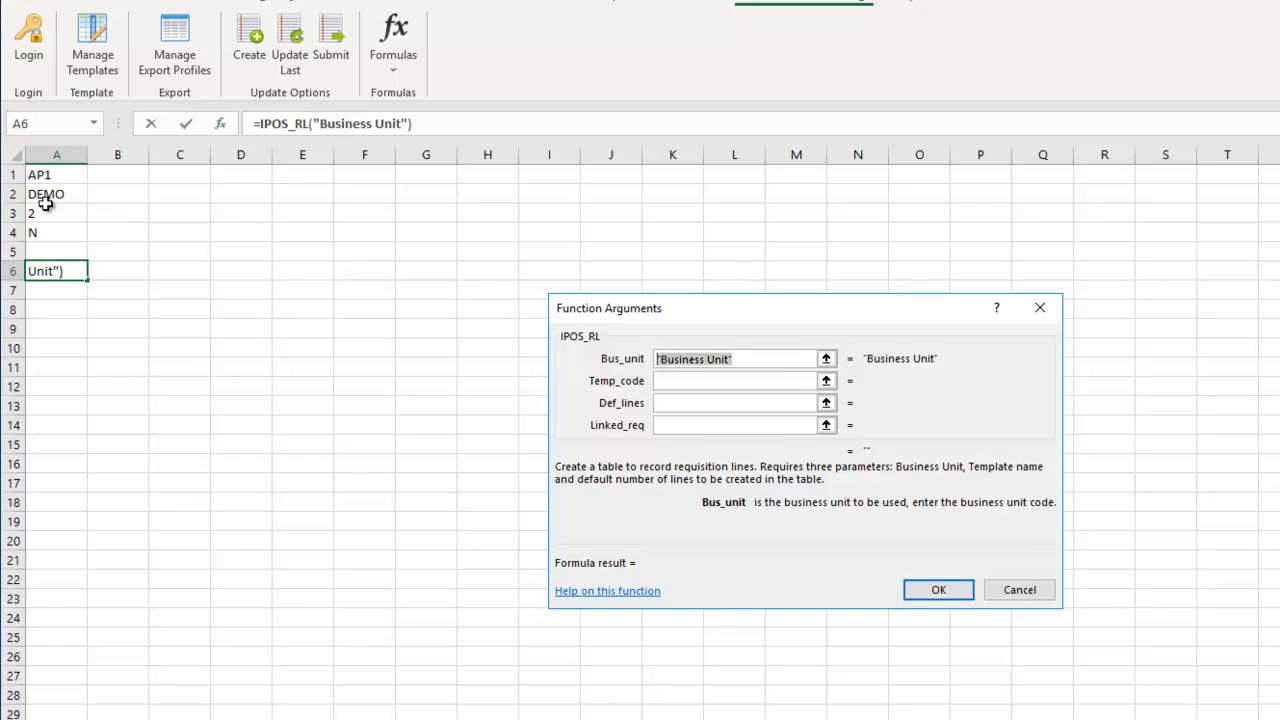
{"action": "left_click", "coordinate": [37, 174]}
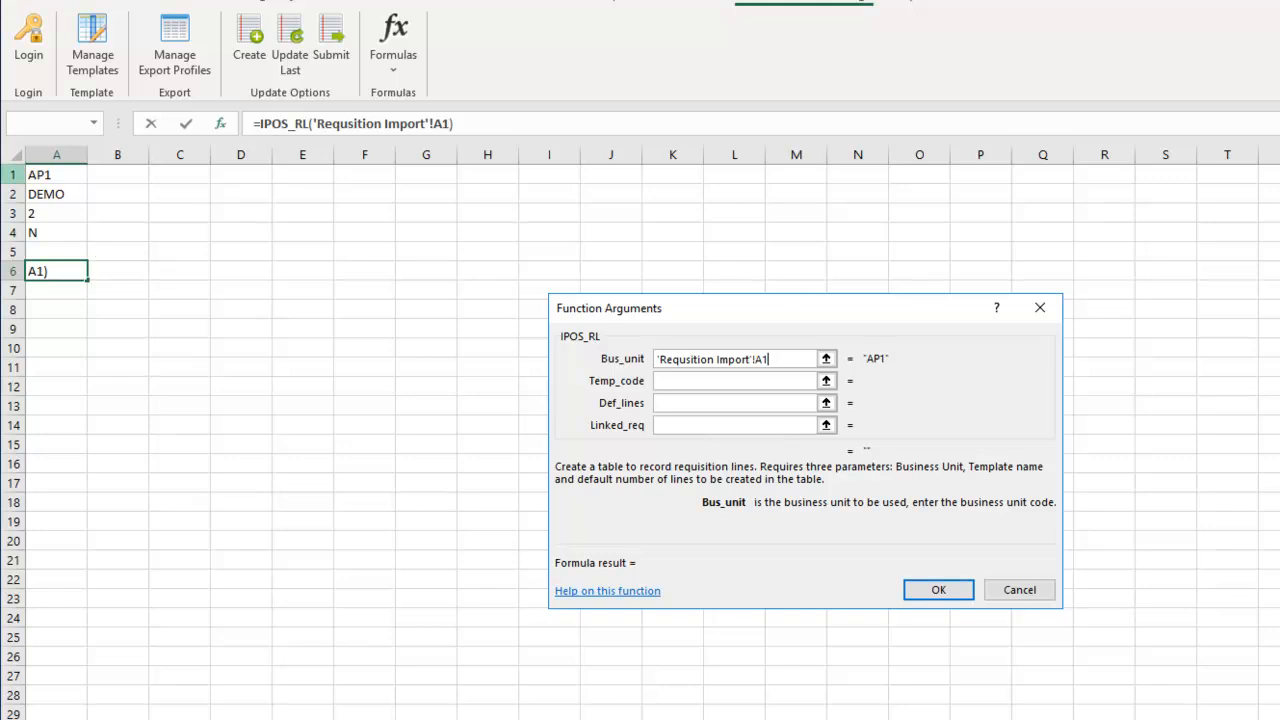
- Set Temp_code to A2, Def_lines to A3 and Linked_req to A4, and confirm the formula
{"action": "left_click", "coordinate": [676, 381]}
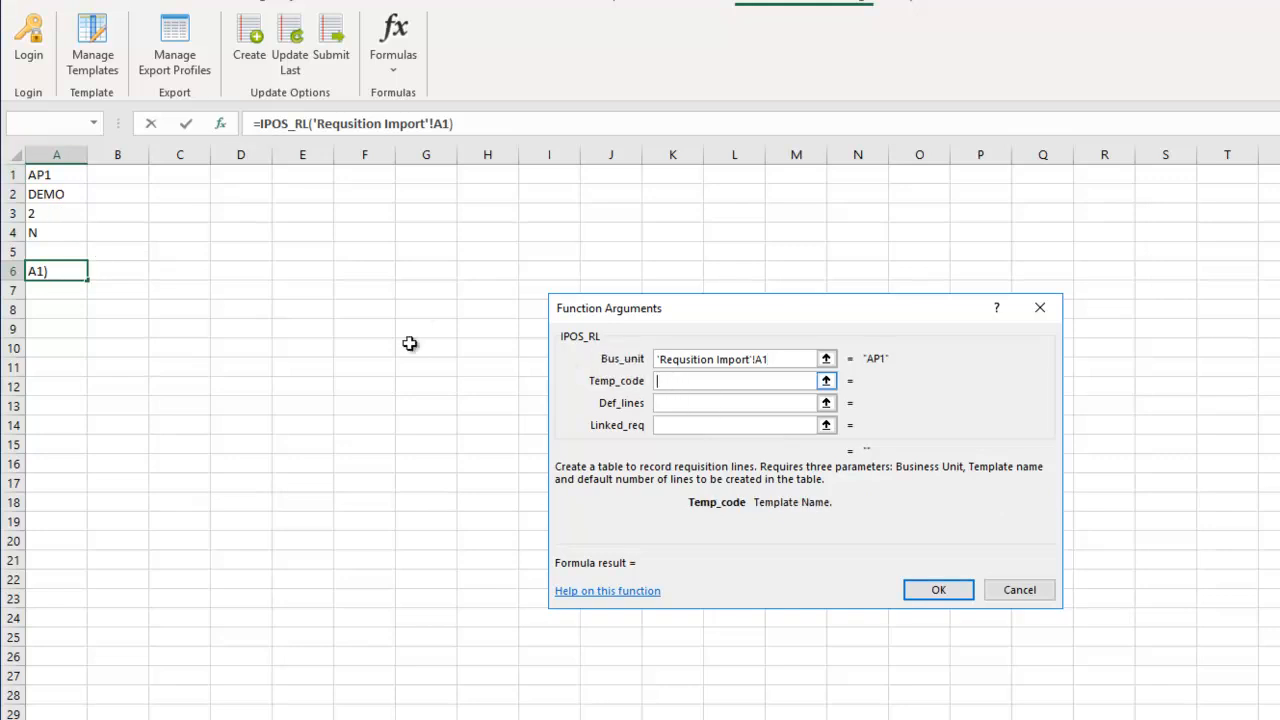
{"action": "left_click", "coordinate": [64, 193]}
{"action": "left_click", "coordinate": [670, 403]}
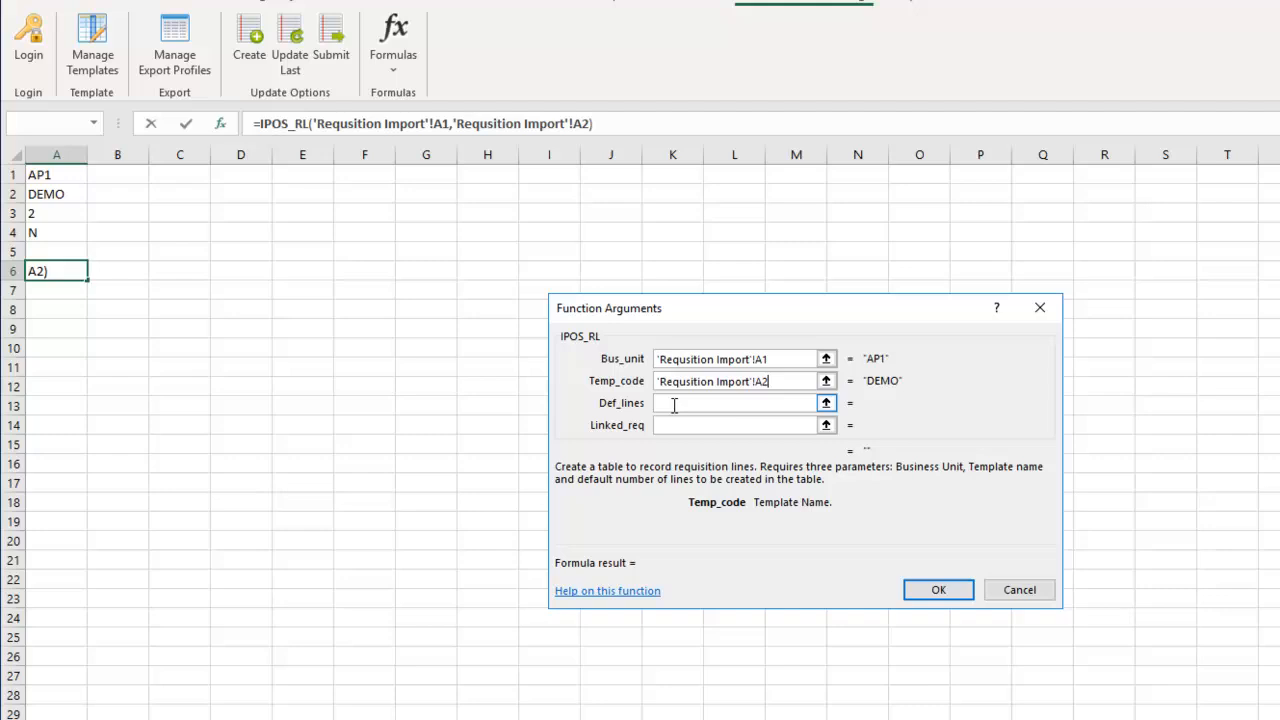
{"action": "left_click", "coordinate": [50, 213]}
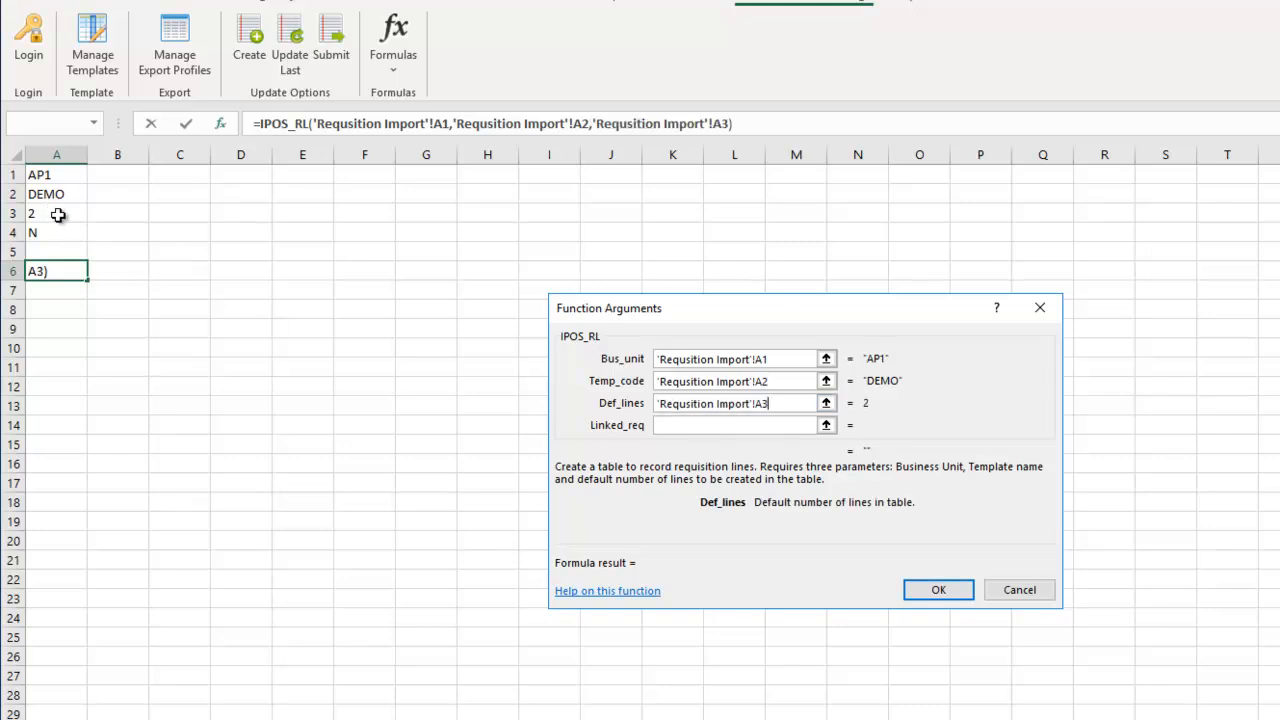
{"action": "left_click", "coordinate": [676, 425]}
{"action": "left_click", "coordinate": [38, 236]}
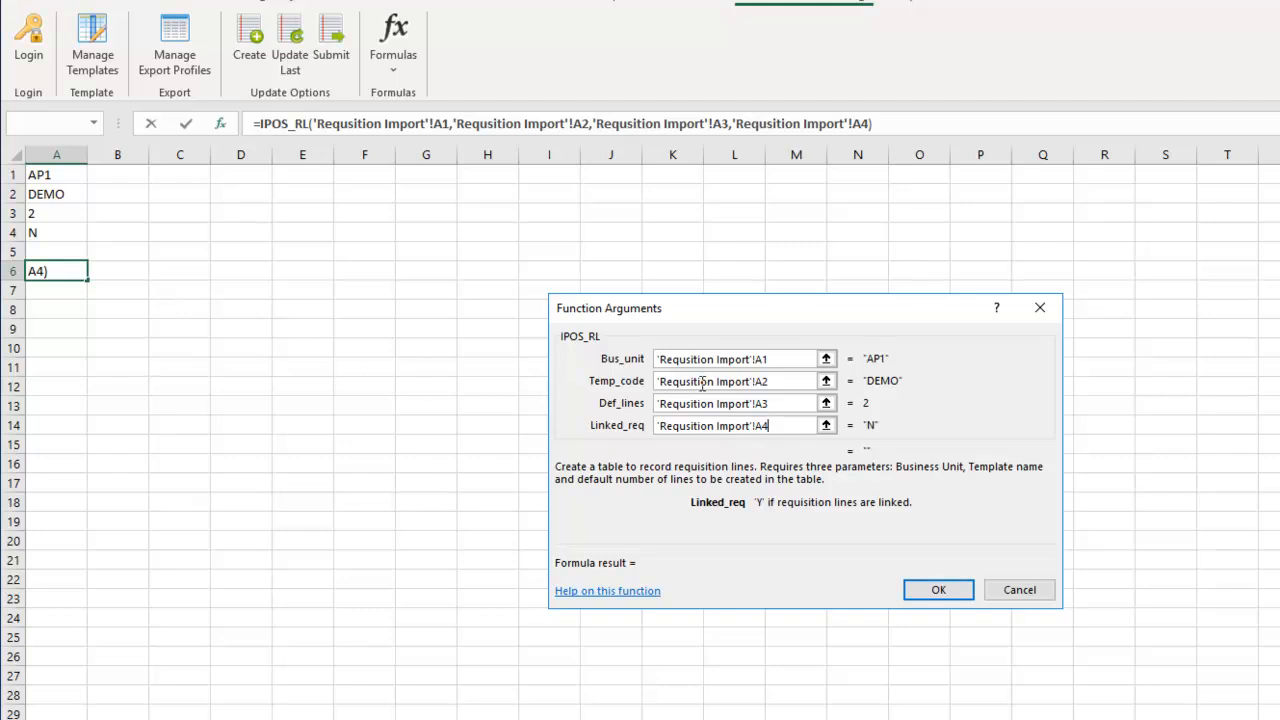
{"action": "left_click", "coordinate": [912, 590]}
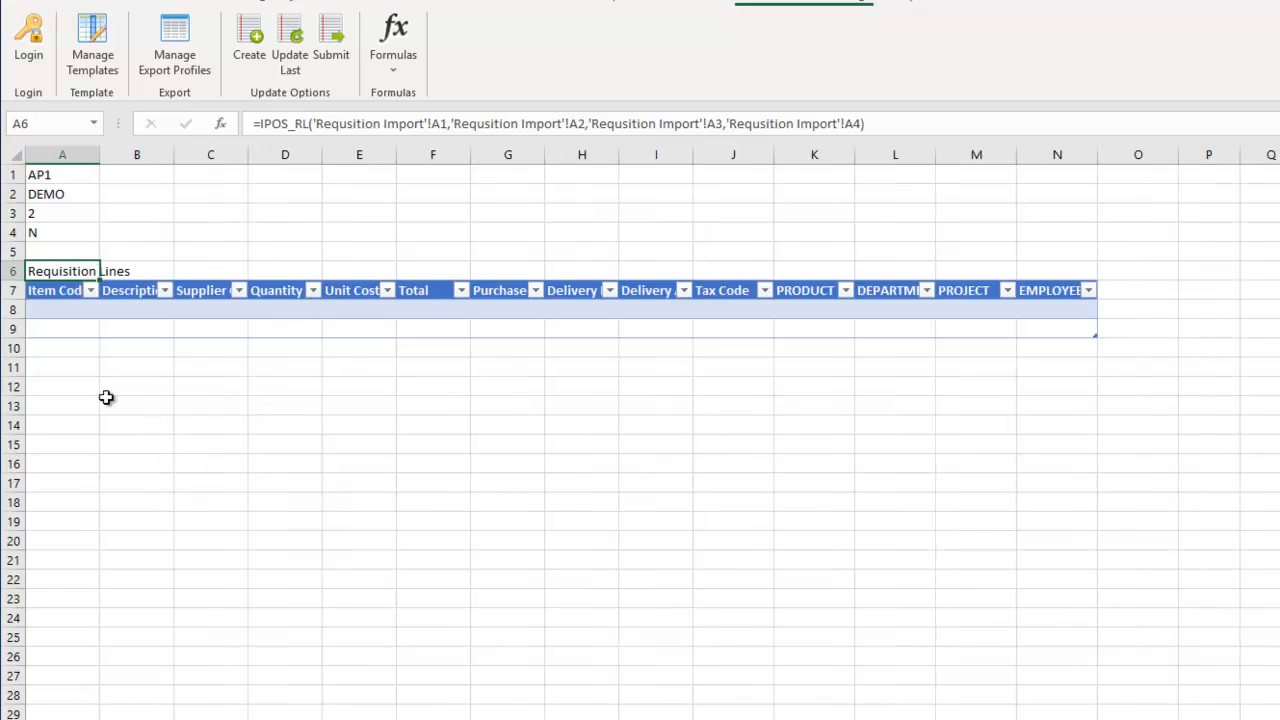
- Widen columns A and J so headers like Item Code and Tax Code display fully
{"action": "left_click_drag", "start_coordinate": [100, 154], "coordinate": [1002, 178]}
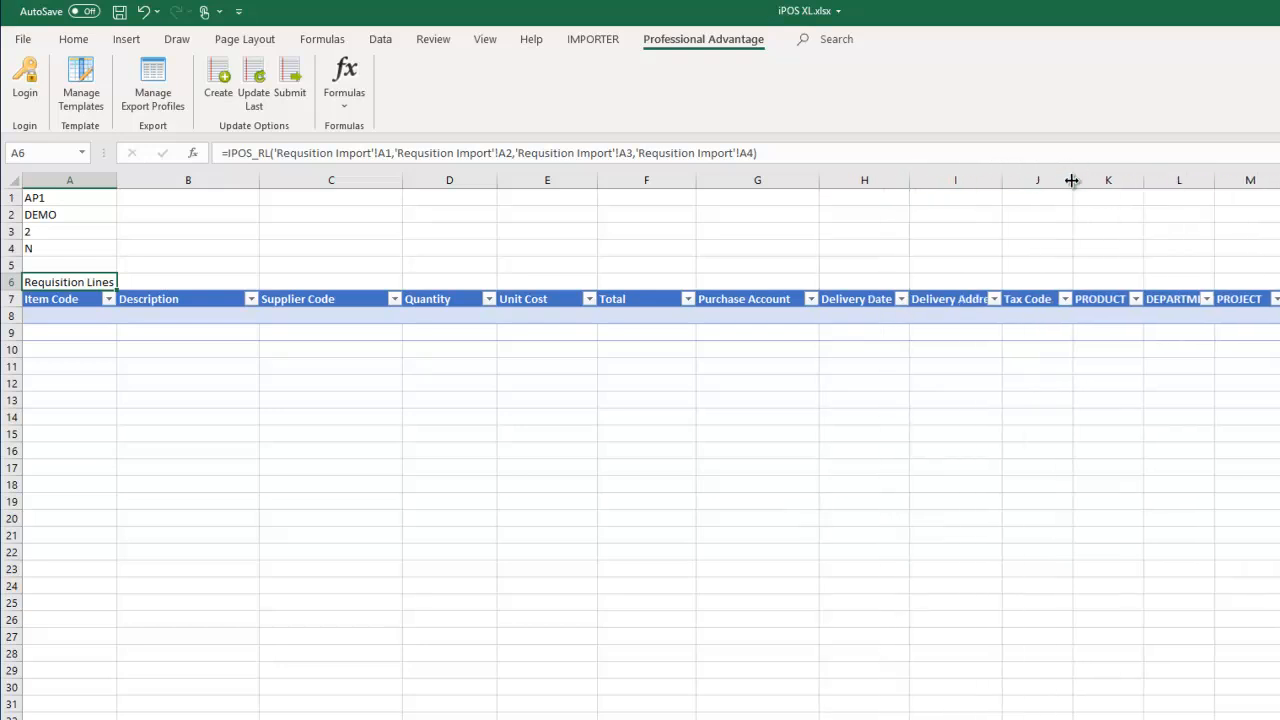
{"action": "left_click_drag", "start_coordinate": [1097, 180], "coordinate": [1124, 180]}
{"action": "left_click", "coordinate": [754, 430]}
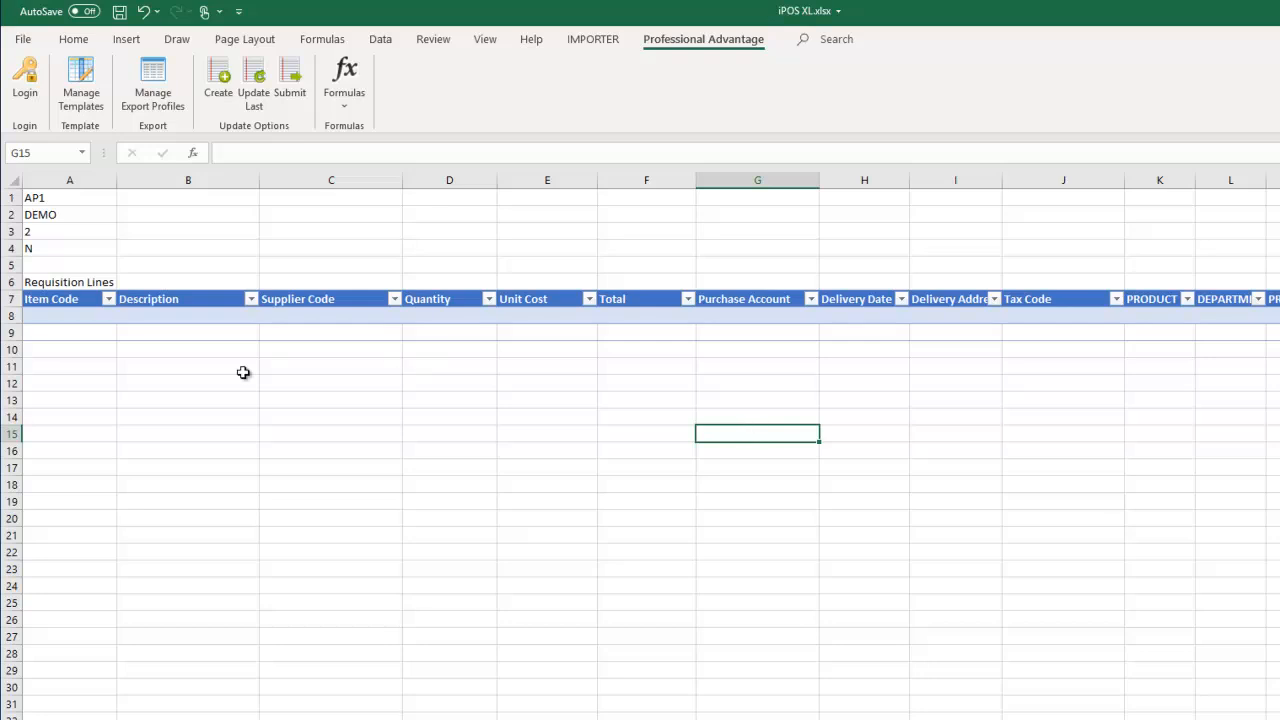
- Enter item code 59878 in A8, auto-filling delivery date 05/11/2019, PRODUCT P06 and DEPARTMENT 23
{"action": "left_click", "coordinate": [64, 313]}
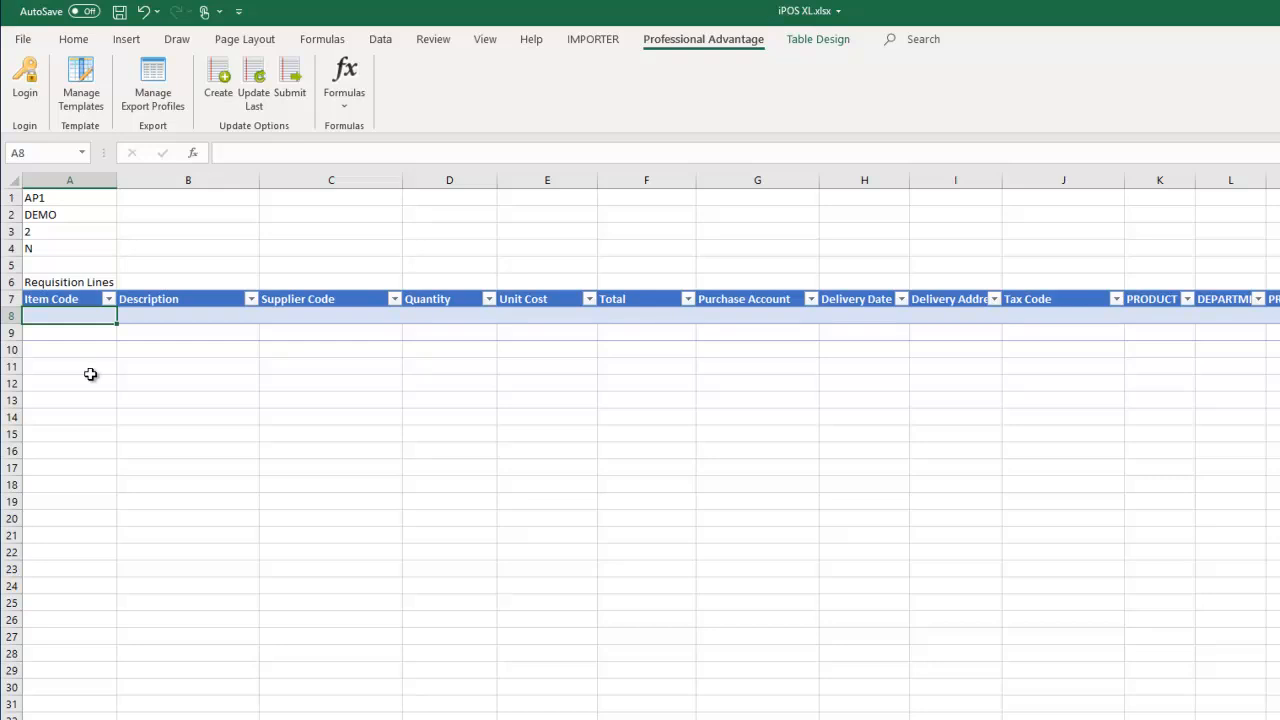
{"action": "type", "text": "59878"}
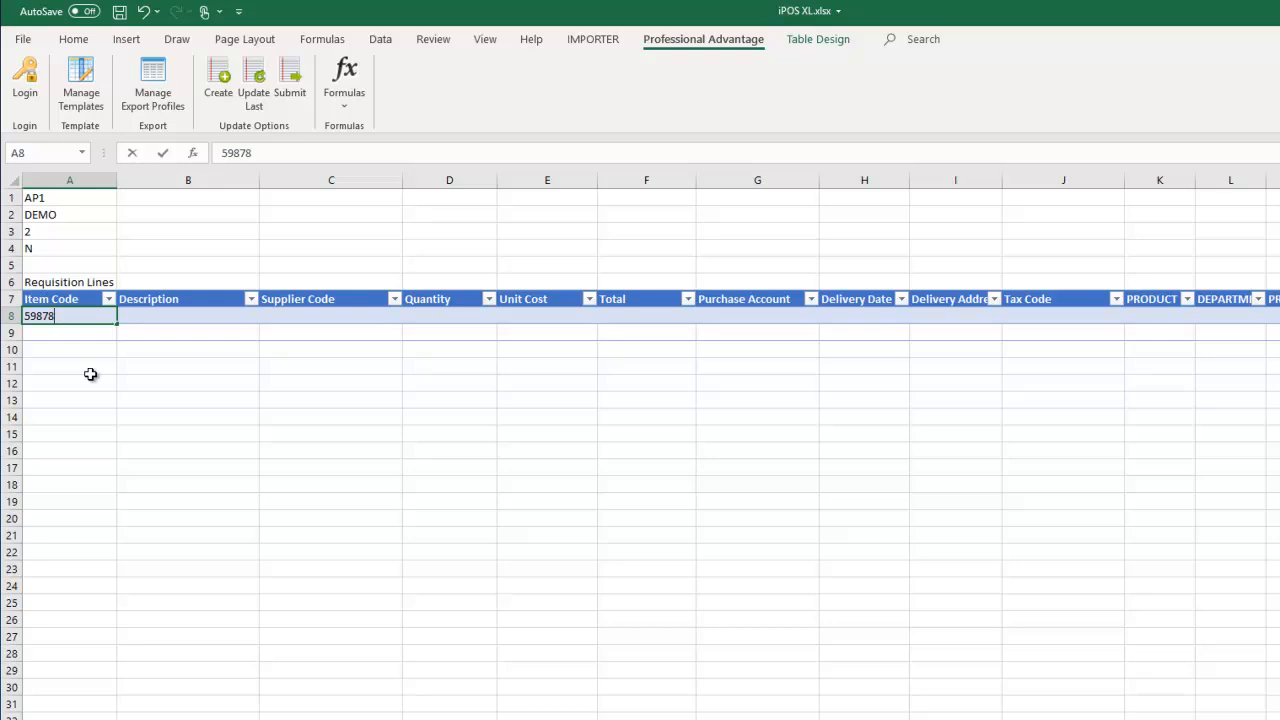
{"action": "left_click", "coordinate": [189, 347]}
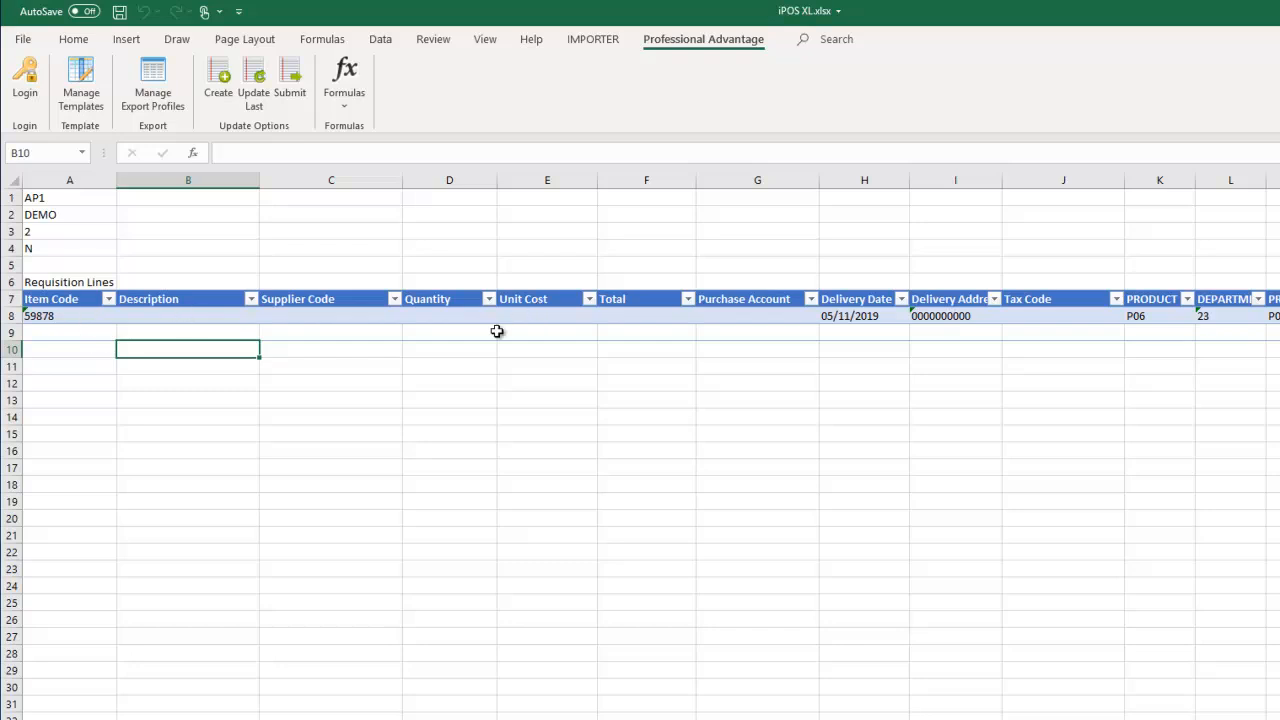
{"action": "left_click", "coordinate": [66, 316]}
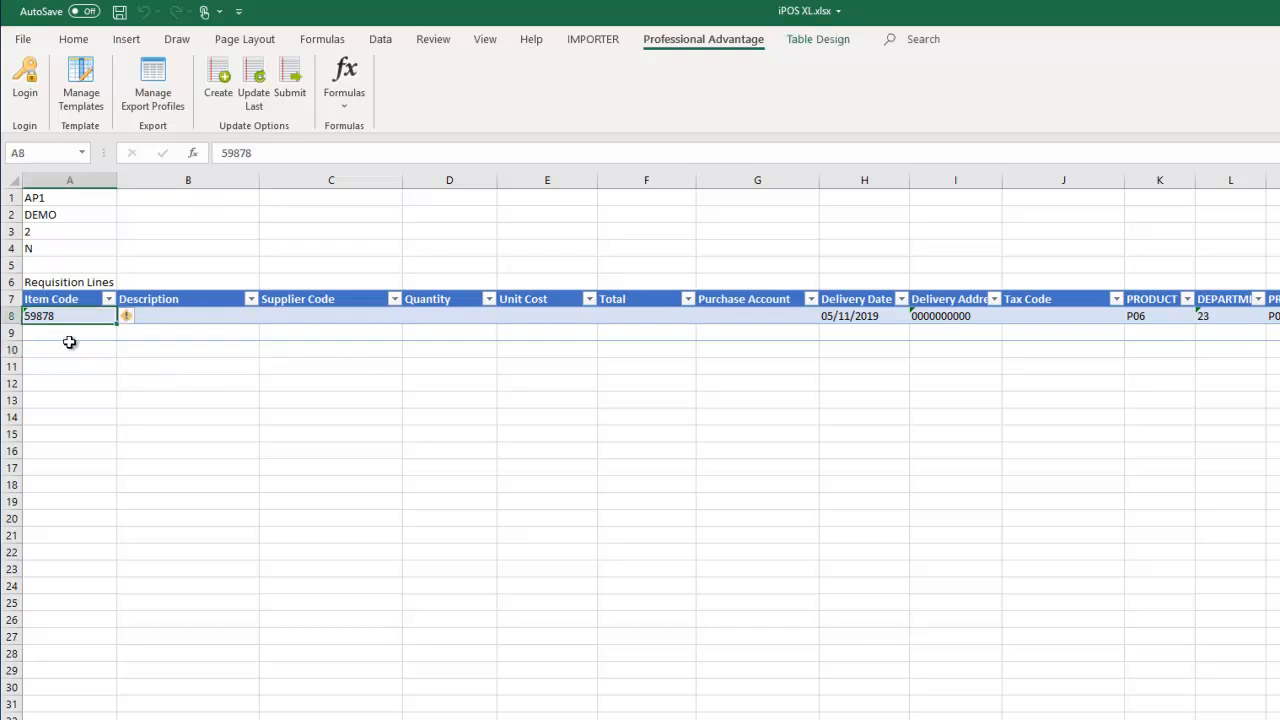
- Change row 8's item code to 4000, auto-filling APPLIANCE SERVICING, supplier 71001, account 21000, tax V
{"action": "type", "text": "4000"}
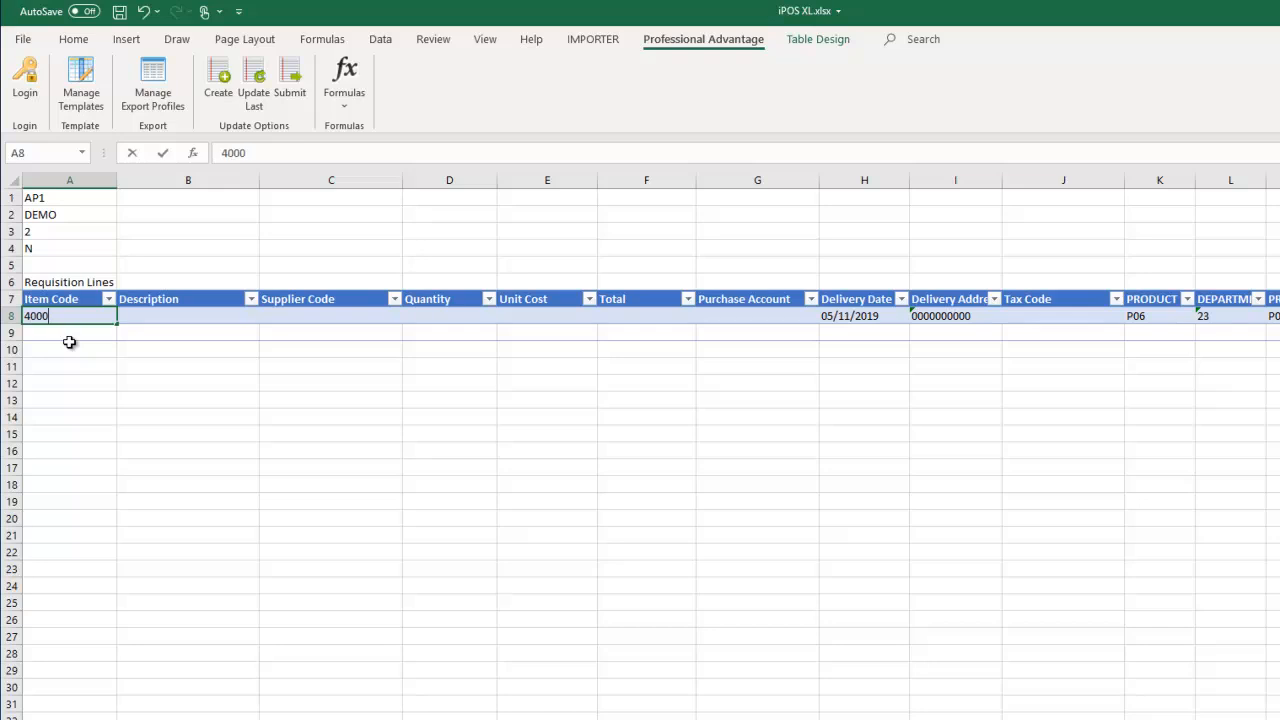
{"action": "left_click", "coordinate": [169, 350]}
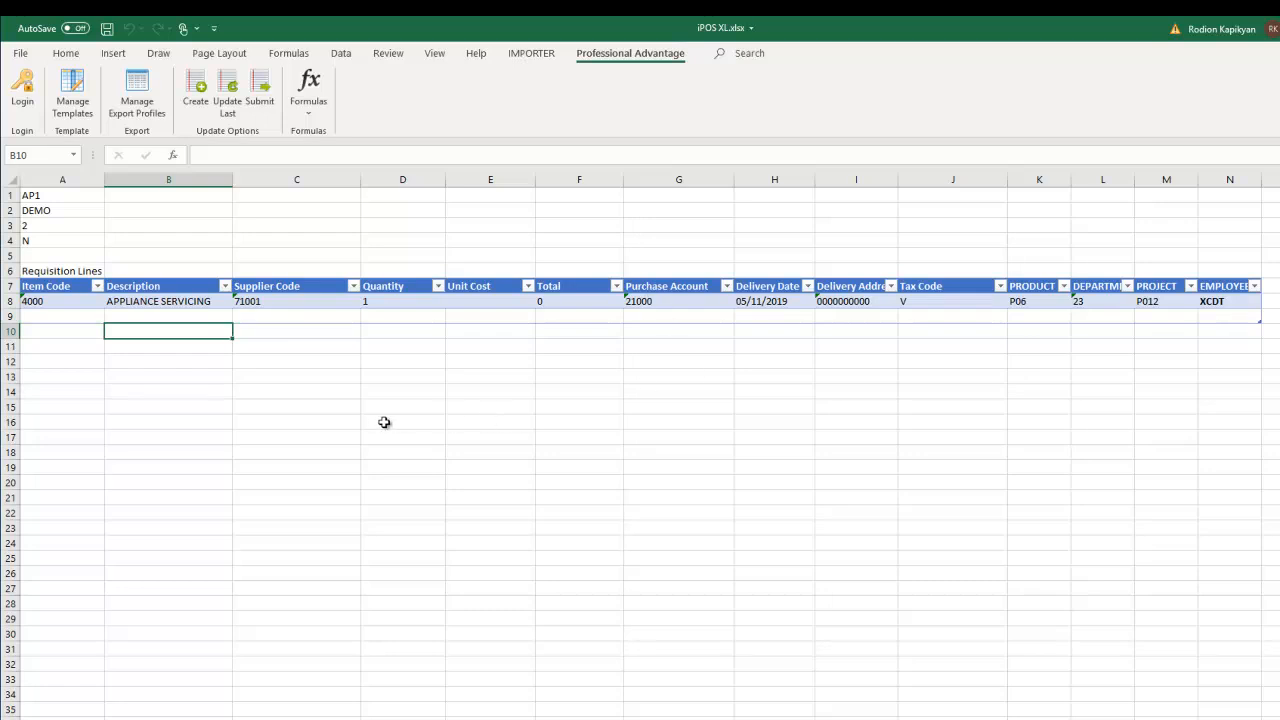
{"action": "left_click", "coordinate": [312, 381]}
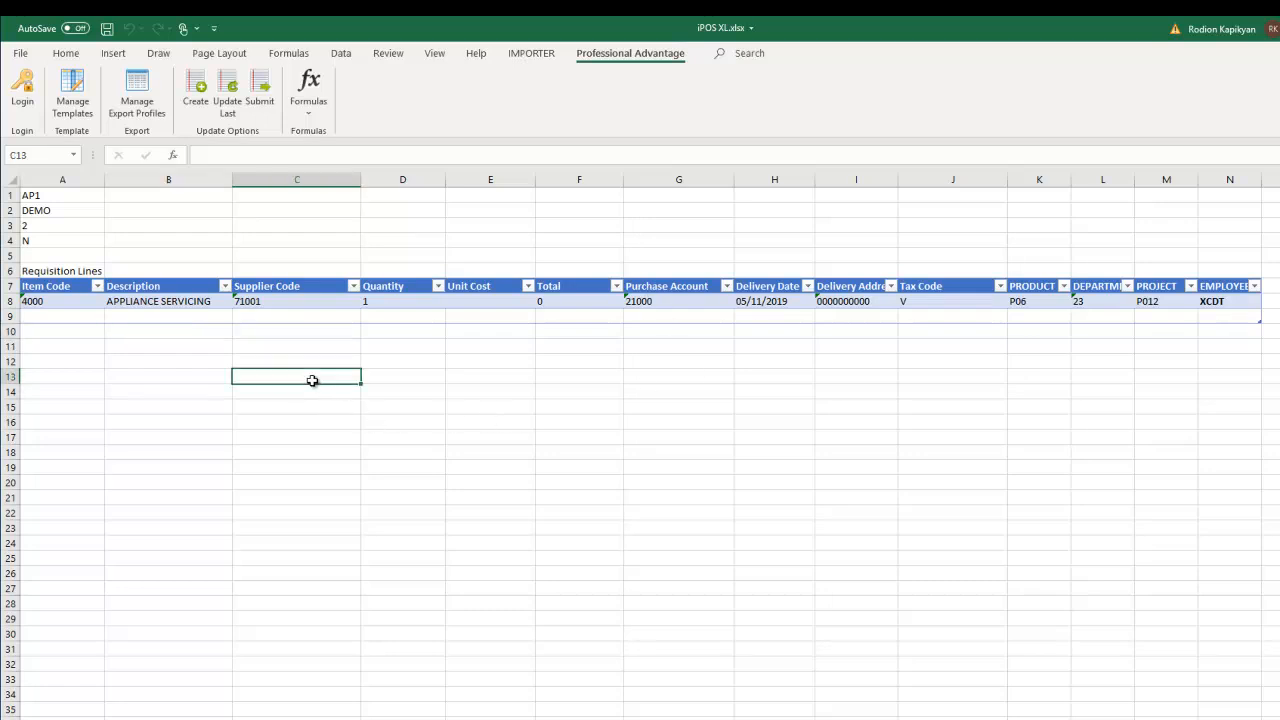
- Add item 4000 as a second requisition line in row 9
{"action": "left_click", "coordinate": [48, 317]}
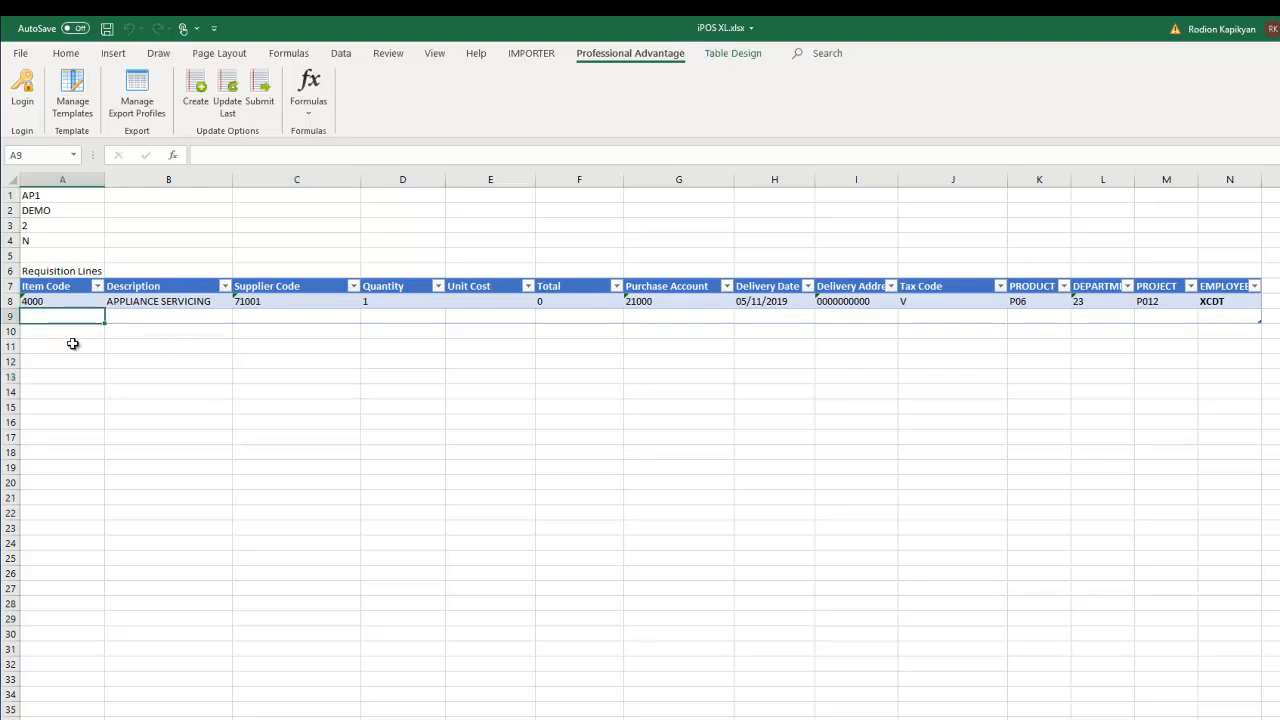
{"action": "type", "text": "4000"}
{"action": "left_click", "coordinate": [172, 350]}
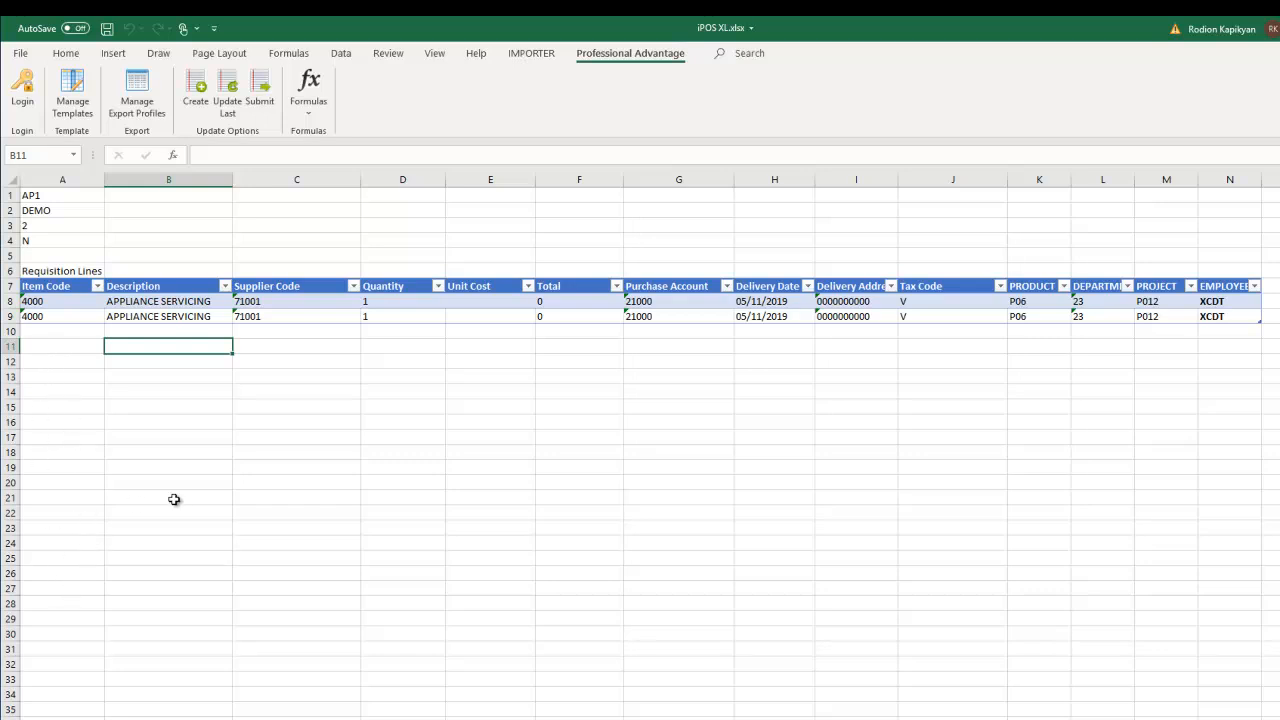
- Enter unit costs 8787 for row 8 and 676 for row 9, giving totals 10544.4 and 811.2
{"action": "left_click", "coordinate": [468, 303]}
{"action": "type", "text": "8787"}
{"action": "left_click", "coordinate": [487, 348]}
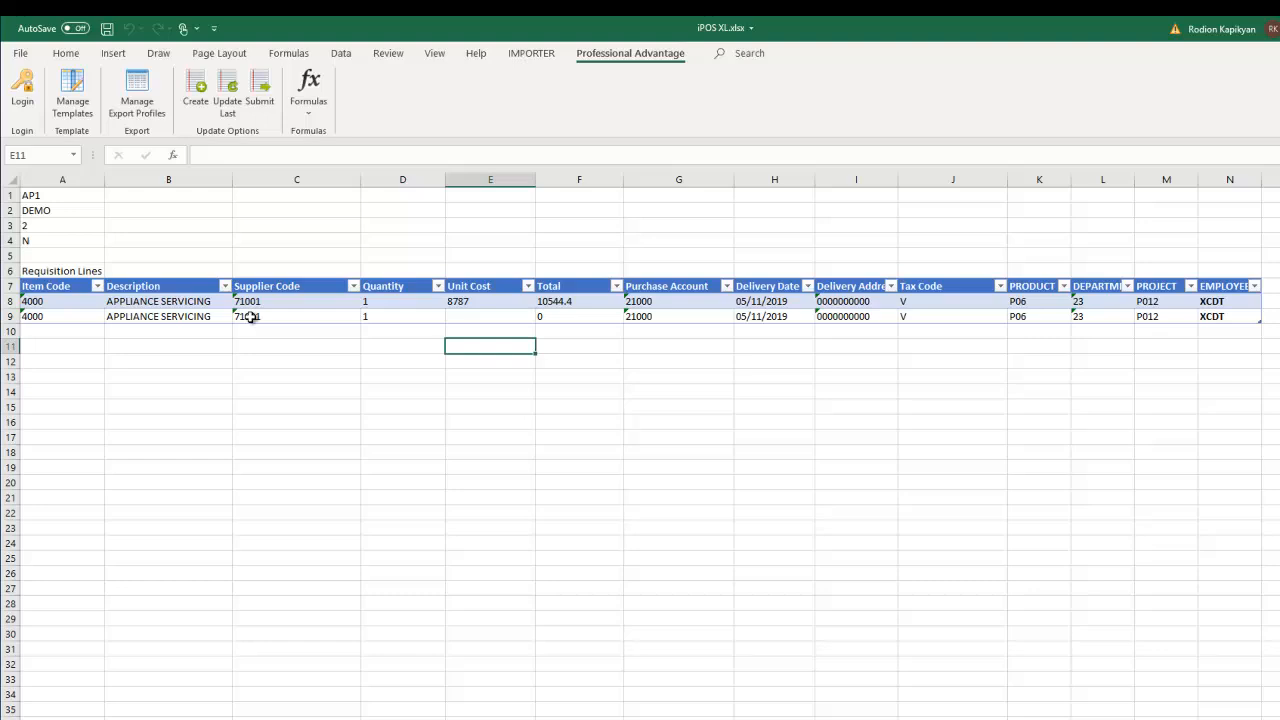
{"action": "left_click", "coordinate": [479, 315]}
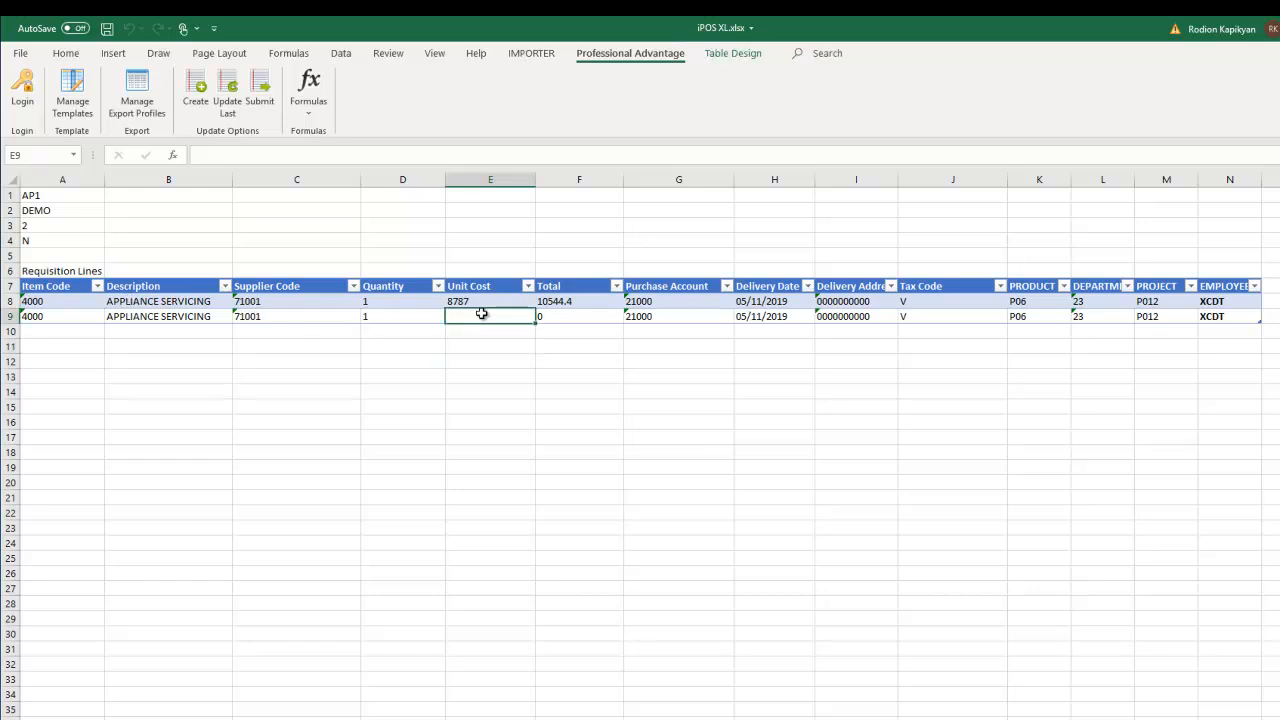
{"action": "type", "text": "676"}
{"action": "left_click", "coordinate": [506, 373]}
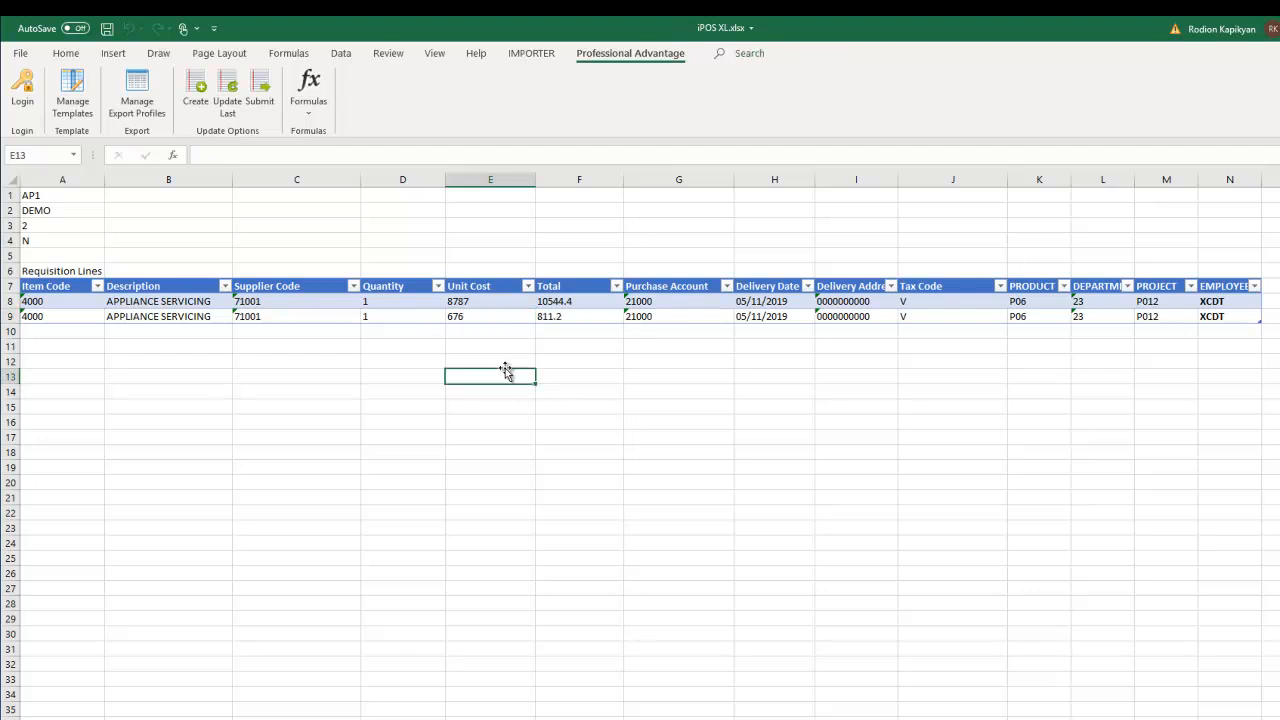
{"action": "left_click", "coordinate": [600, 362]}
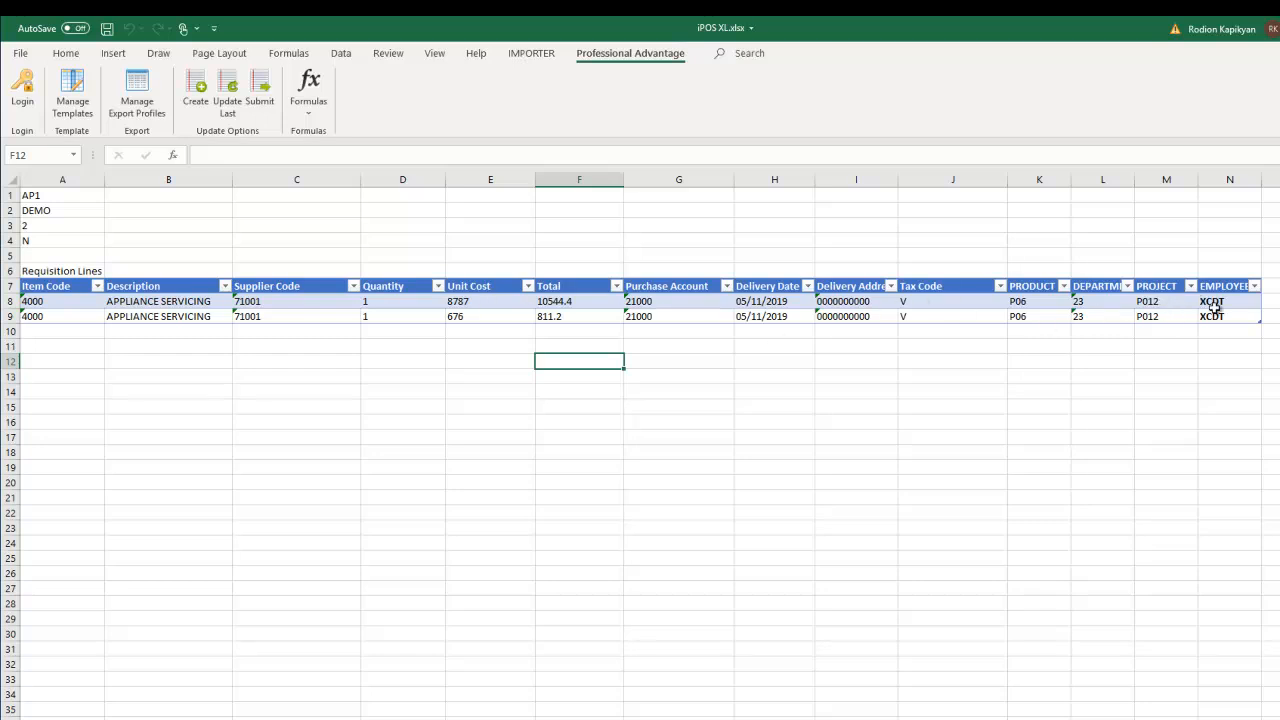
{"action": "left_click", "coordinate": [310, 419]}
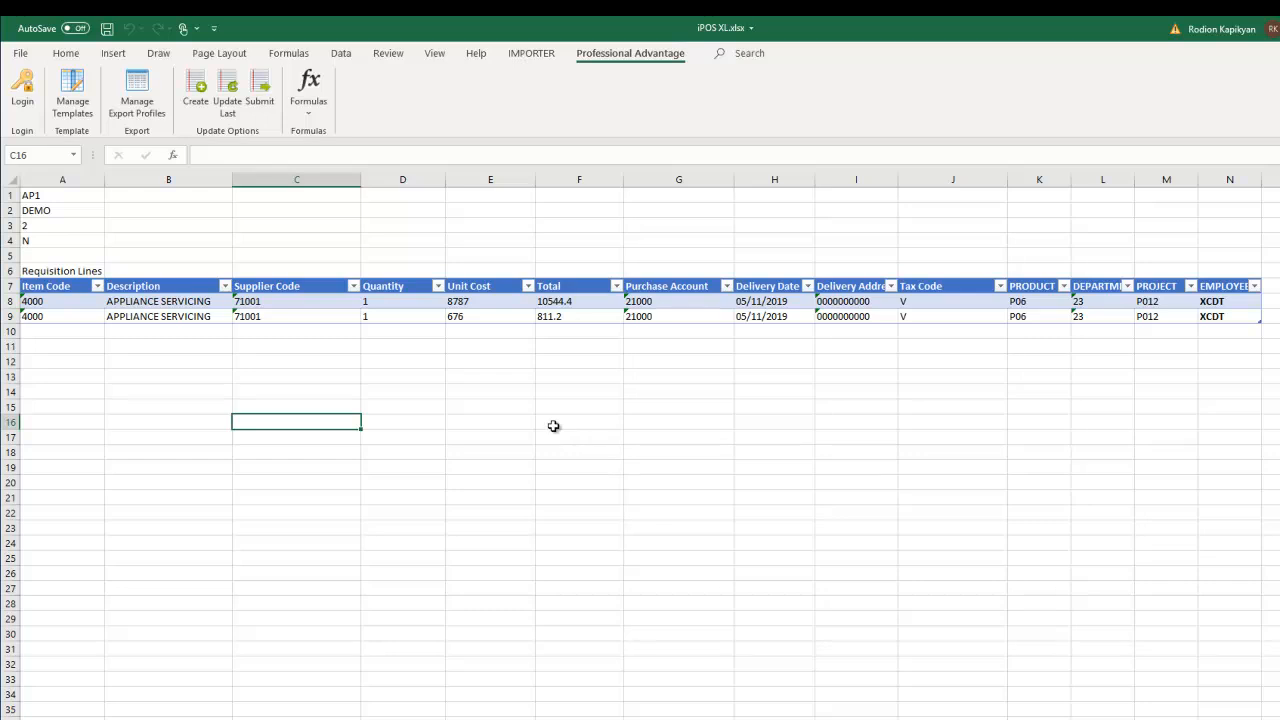
{"action": "left_click", "coordinate": [280, 348]}
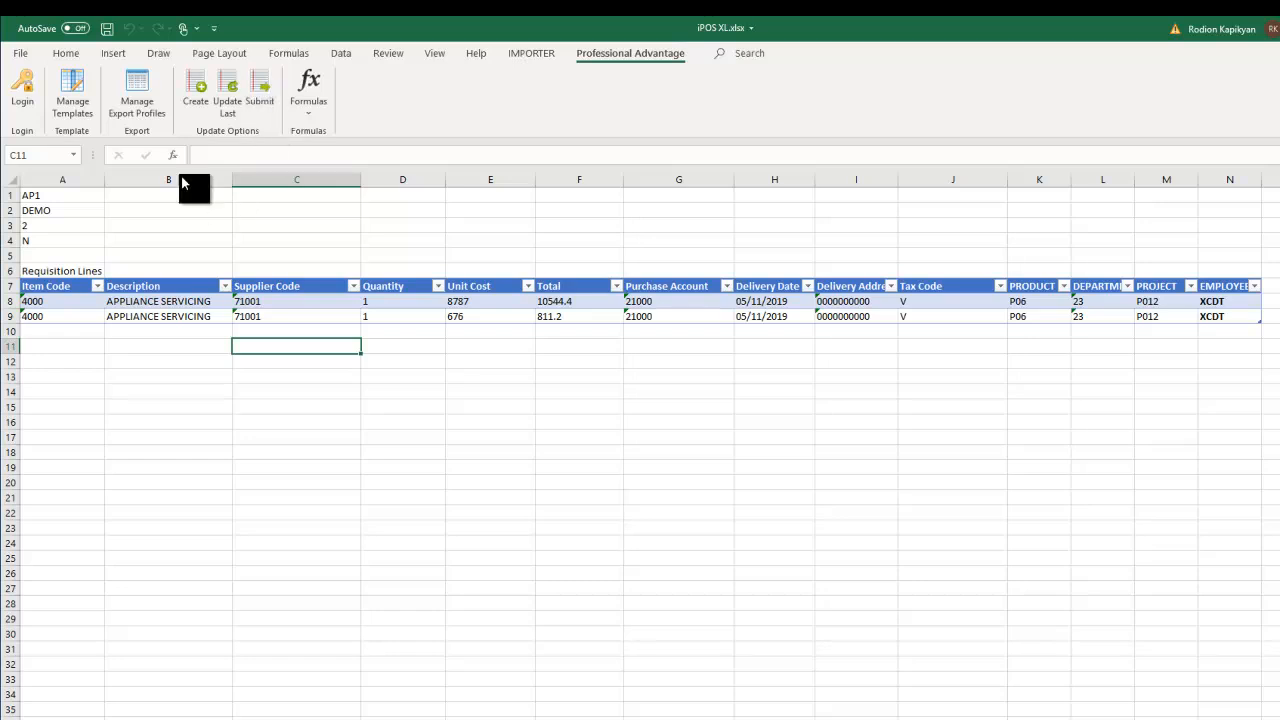
- Create the iPOS requisition from the two item-4000 lines, dismiss the confirmation, and select A12
{"action": "left_click", "coordinate": [195, 90]}
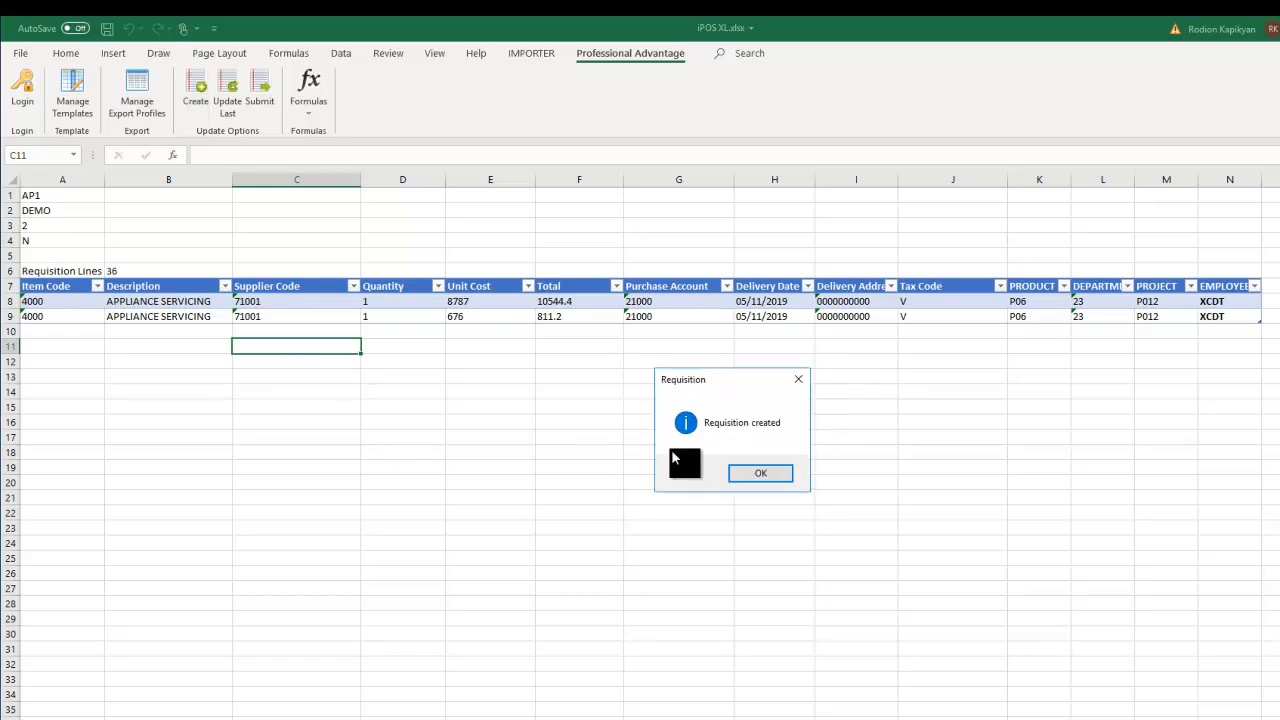
{"action": "left_click", "coordinate": [768, 474]}
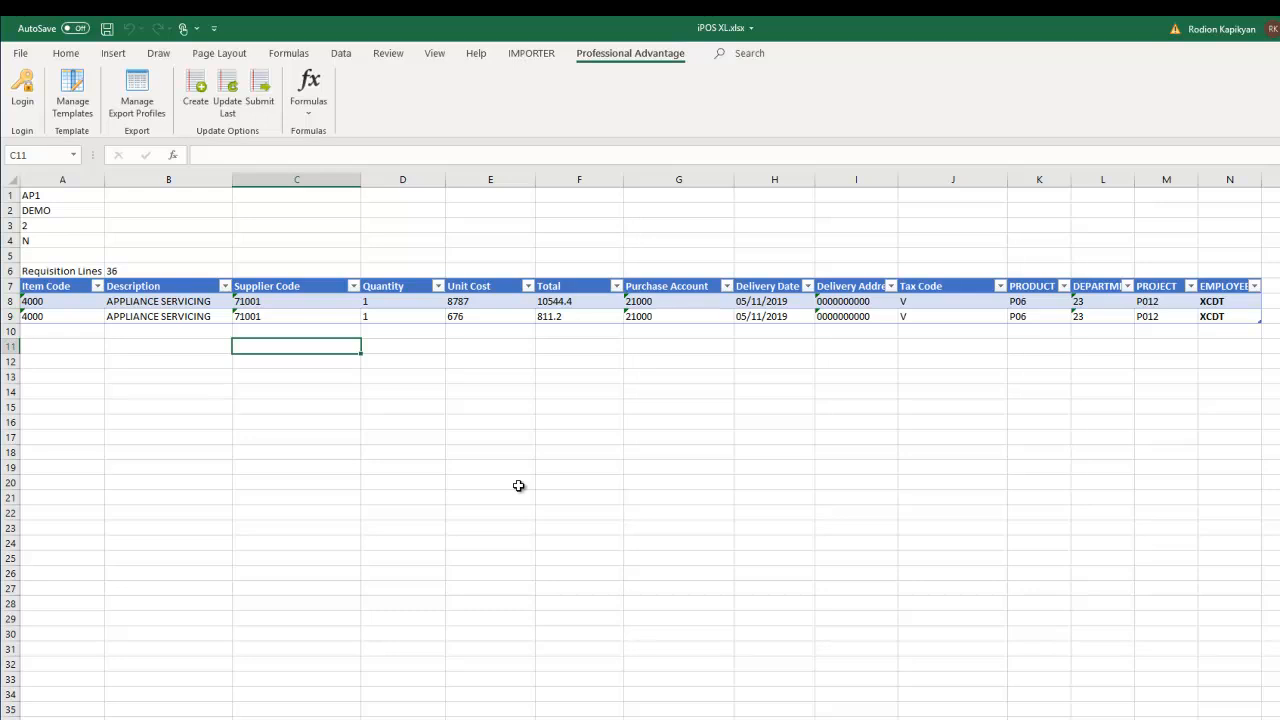
{"action": "left_click", "coordinate": [168, 390]}
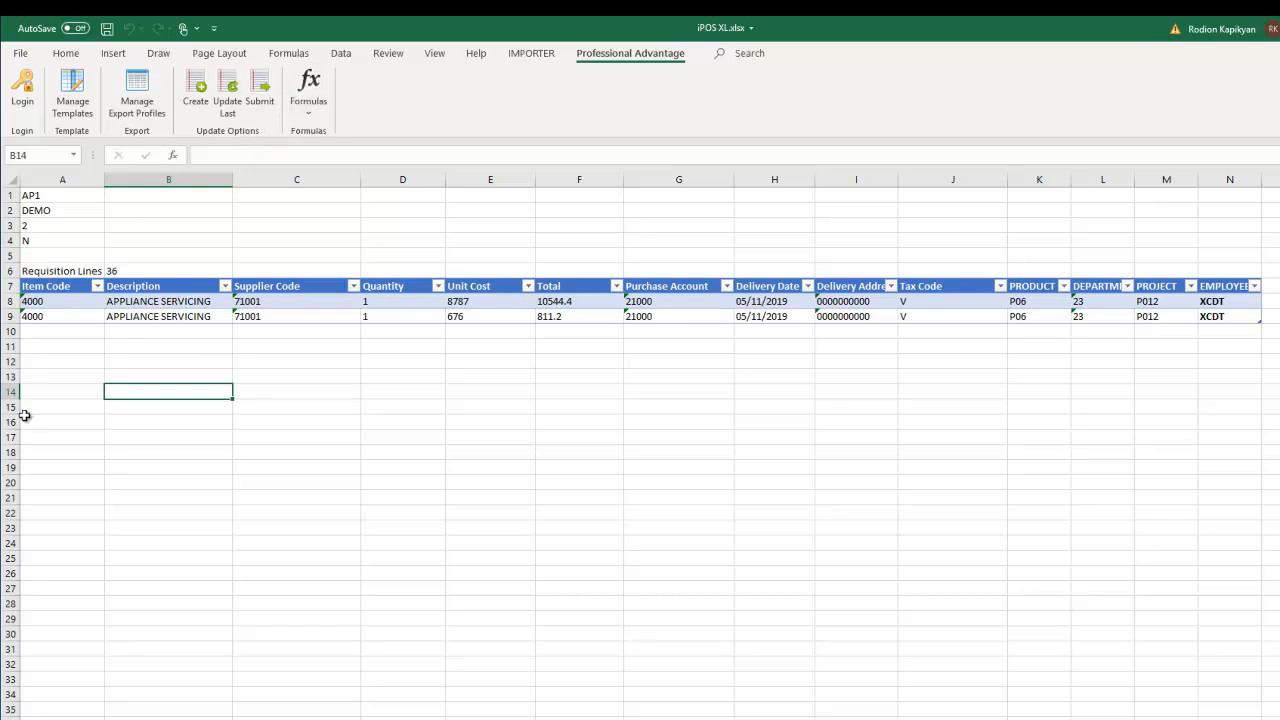
{"action": "left_click", "coordinate": [40, 364]}
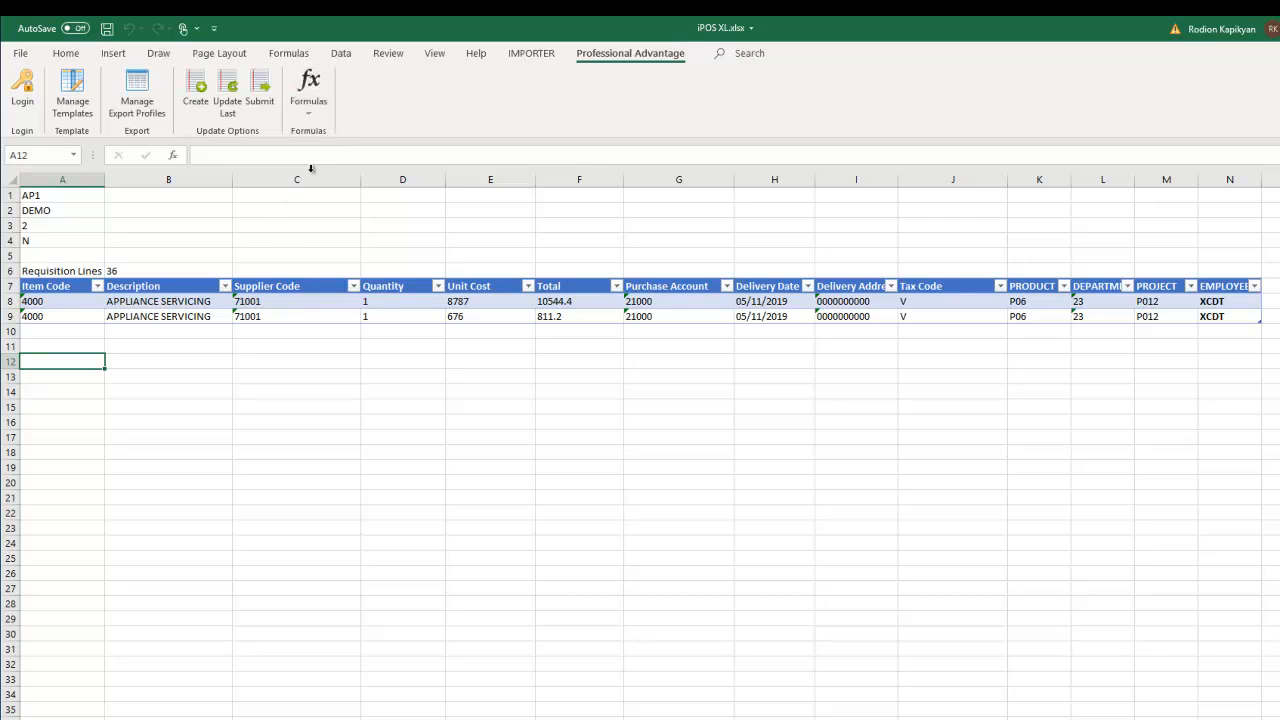
- Insert an IPOS_SUPP supplier list at A12 for the business unit in A1
{"action": "left_click", "coordinate": [308, 108]}
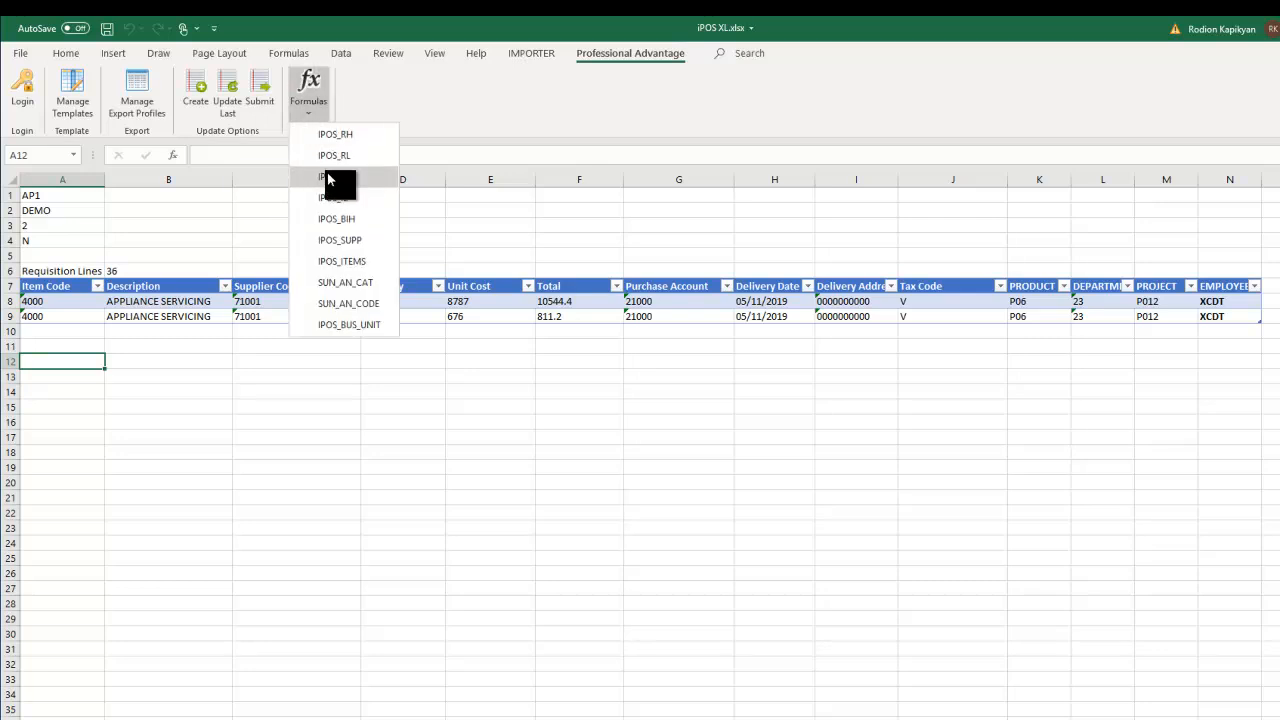
{"action": "left_click", "coordinate": [338, 242]}
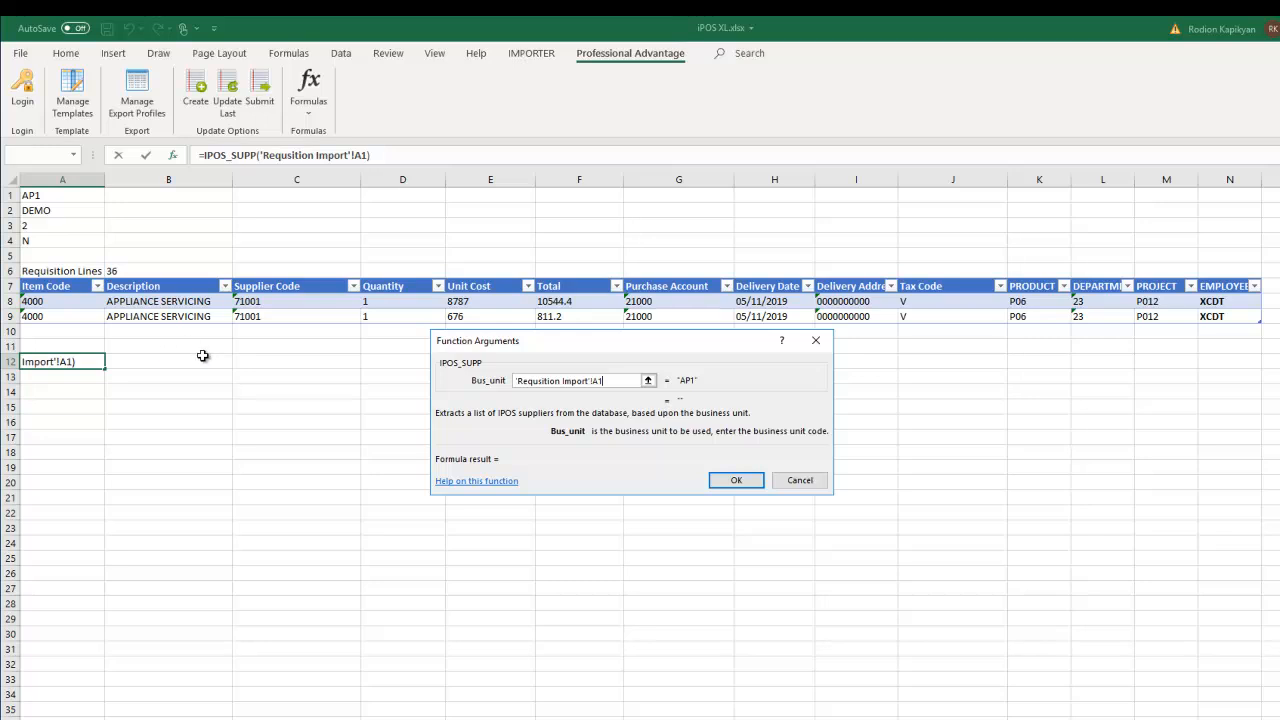
{"action": "left_click", "coordinate": [735, 481]}
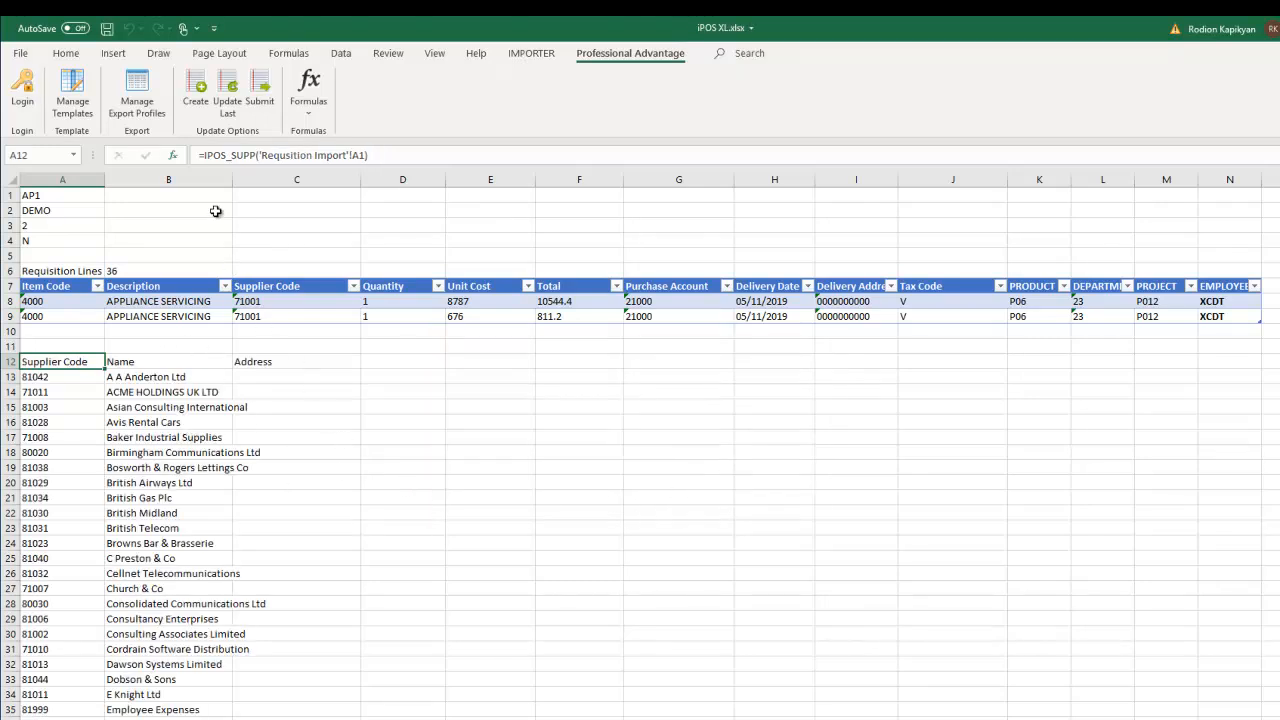
- Widen column B to fit the supplier names and scan the list
{"action": "left_click_drag", "start_coordinate": [232, 178], "coordinate": [278, 178]}
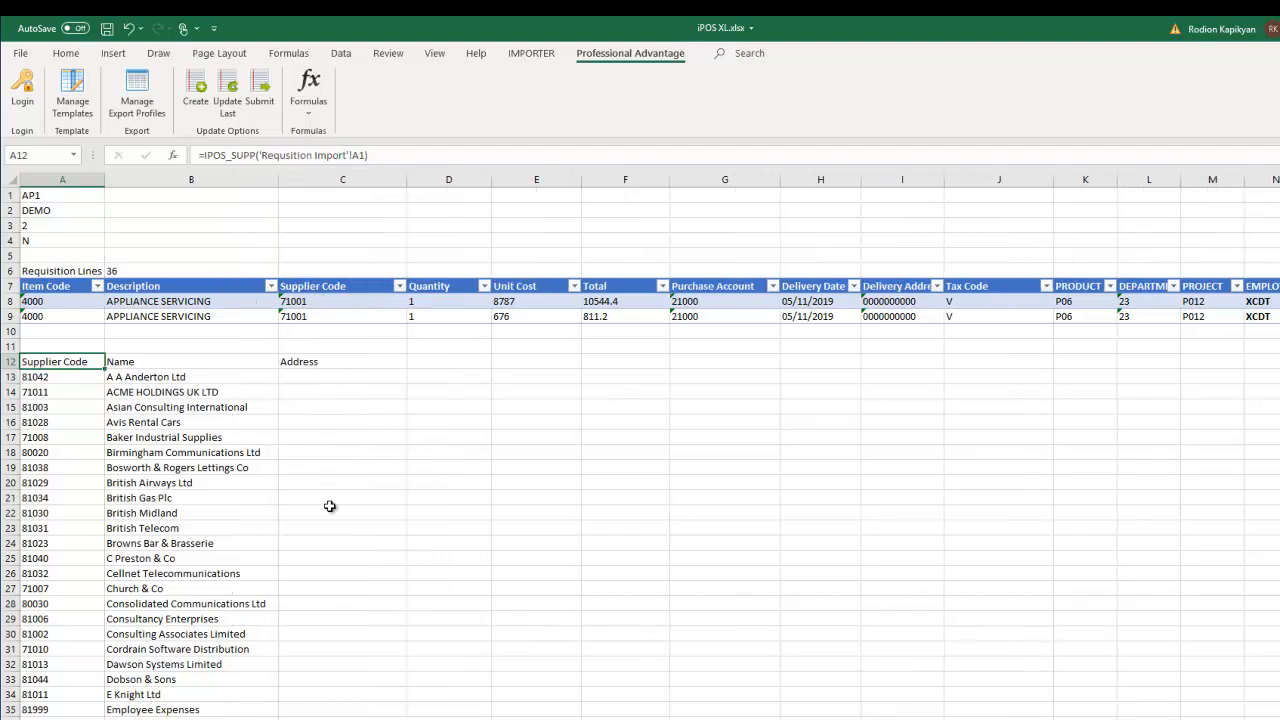
{"action": "scroll", "coordinate": [300, 505], "scroll_direction": "down", "scroll_amount": 4}
{"action": "scroll", "coordinate": [234, 502], "scroll_direction": "down", "scroll_amount": 18}
{"action": "scroll", "coordinate": [231, 500], "scroll_direction": "up", "scroll_amount": 11}
{"action": "scroll", "coordinate": [225, 482], "scroll_direction": "up", "scroll_amount": 11}
- Insert an IPOS_ITEMS item list at D12 using Requsition Import cell A1 as business unit
{"action": "left_click", "coordinate": [455, 361]}
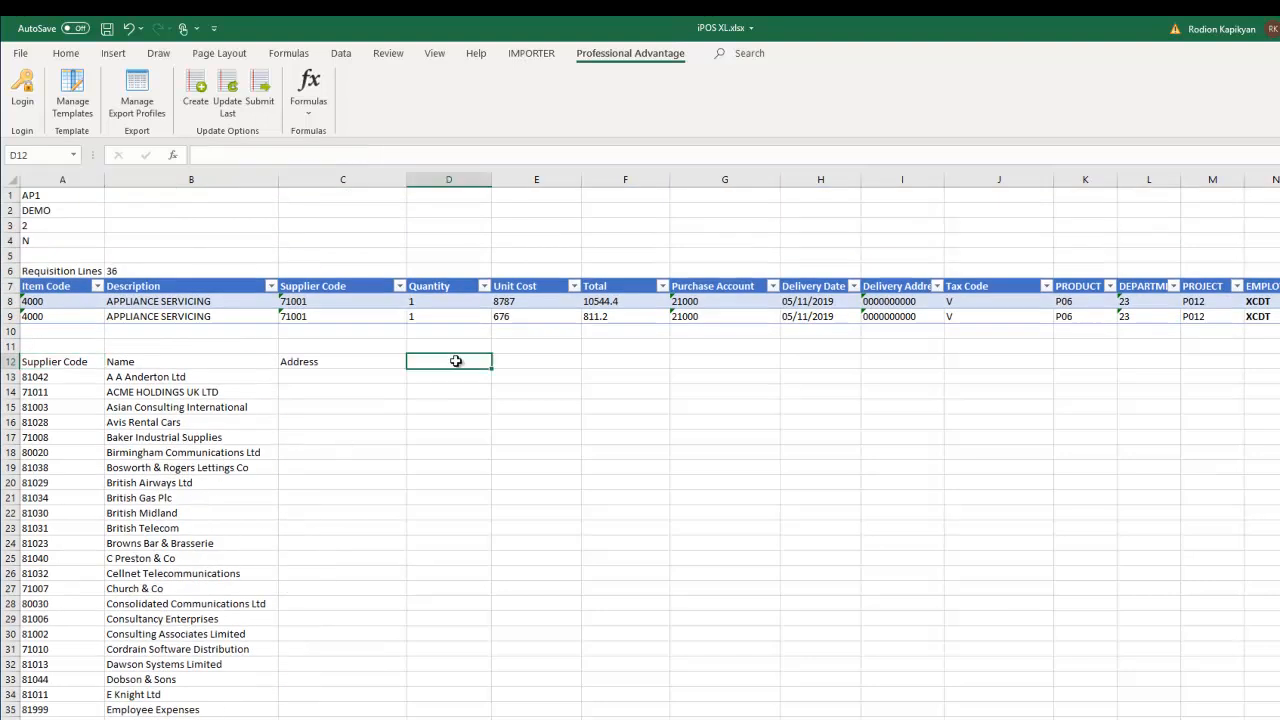
{"action": "left_click", "coordinate": [310, 100]}
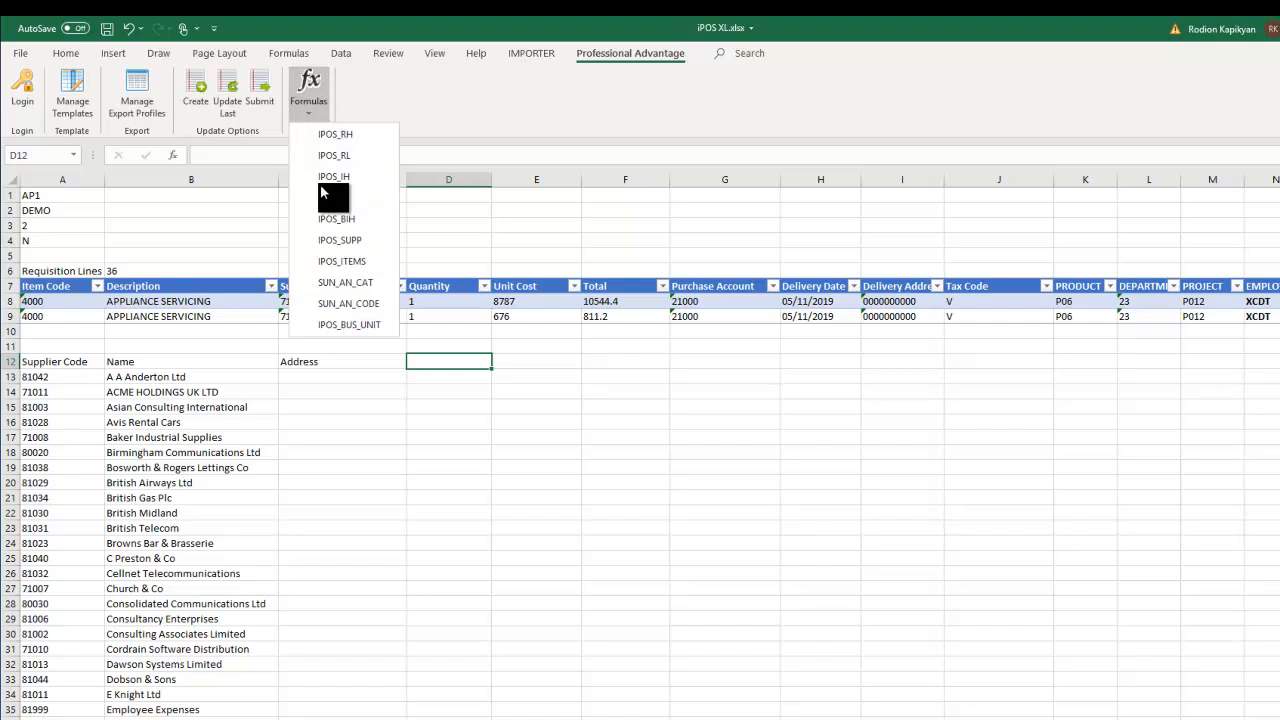
{"action": "left_click", "coordinate": [343, 263]}
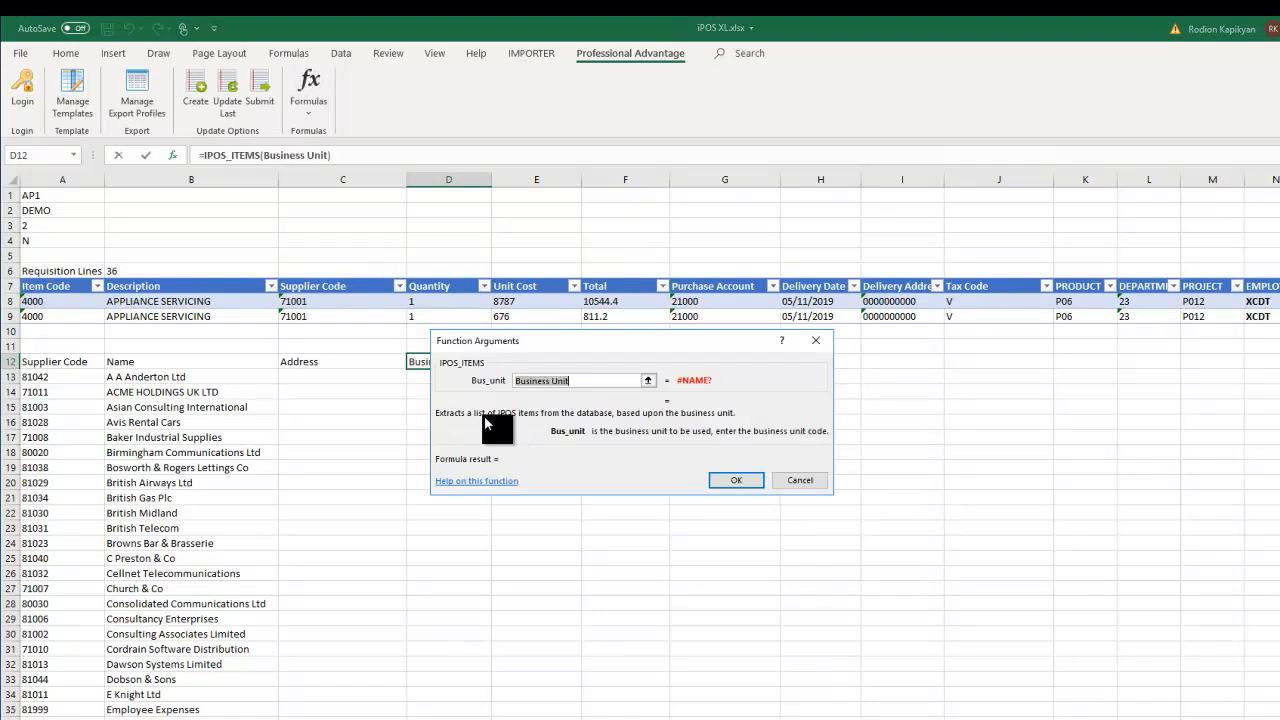
{"action": "left_click", "coordinate": [35, 197]}
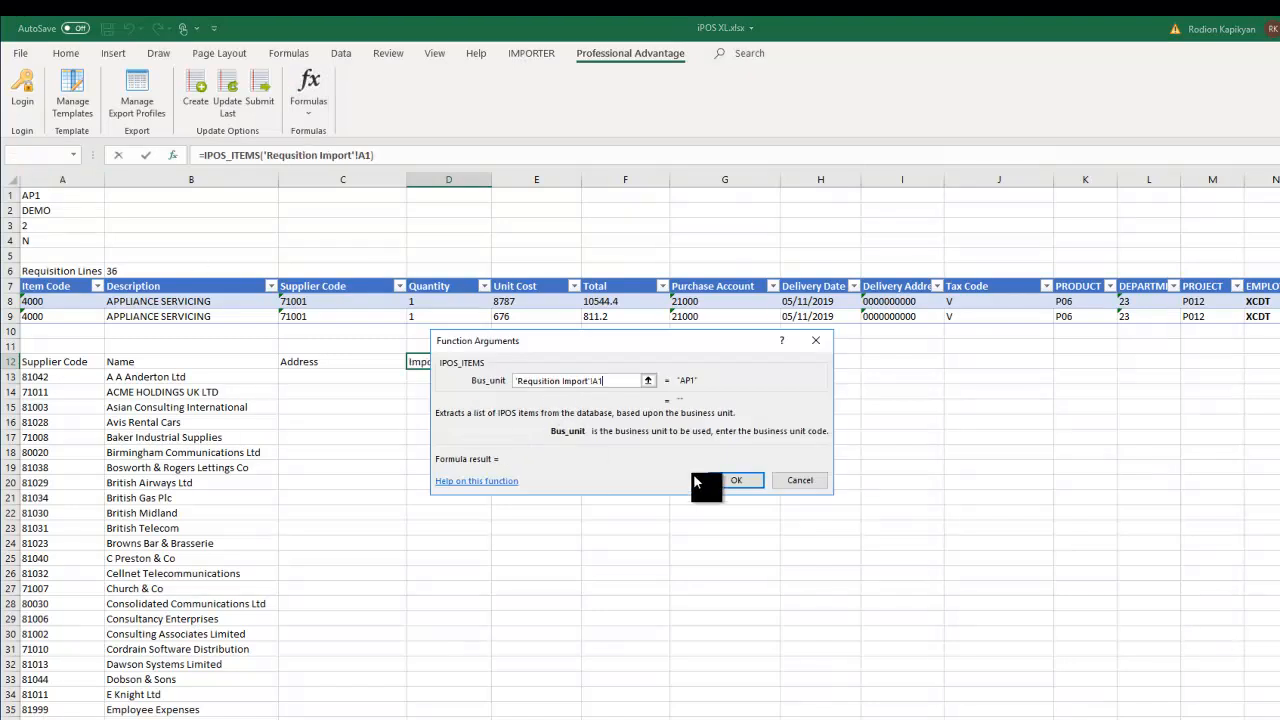
{"action": "left_click", "coordinate": [736, 480]}
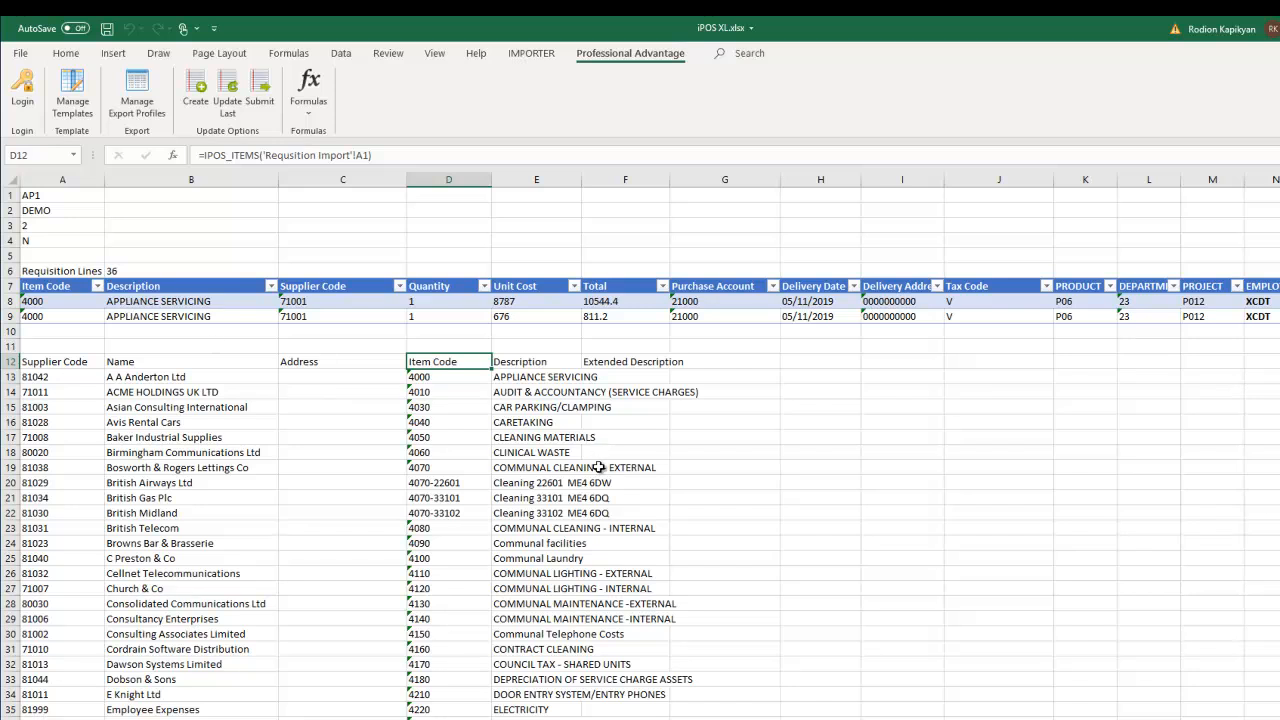
- On the invoice settings sheet, view the INVHDR and then INVLINE template columns in Manage Templates
{"action": "key", "text": "ctrl+Page_Down"}
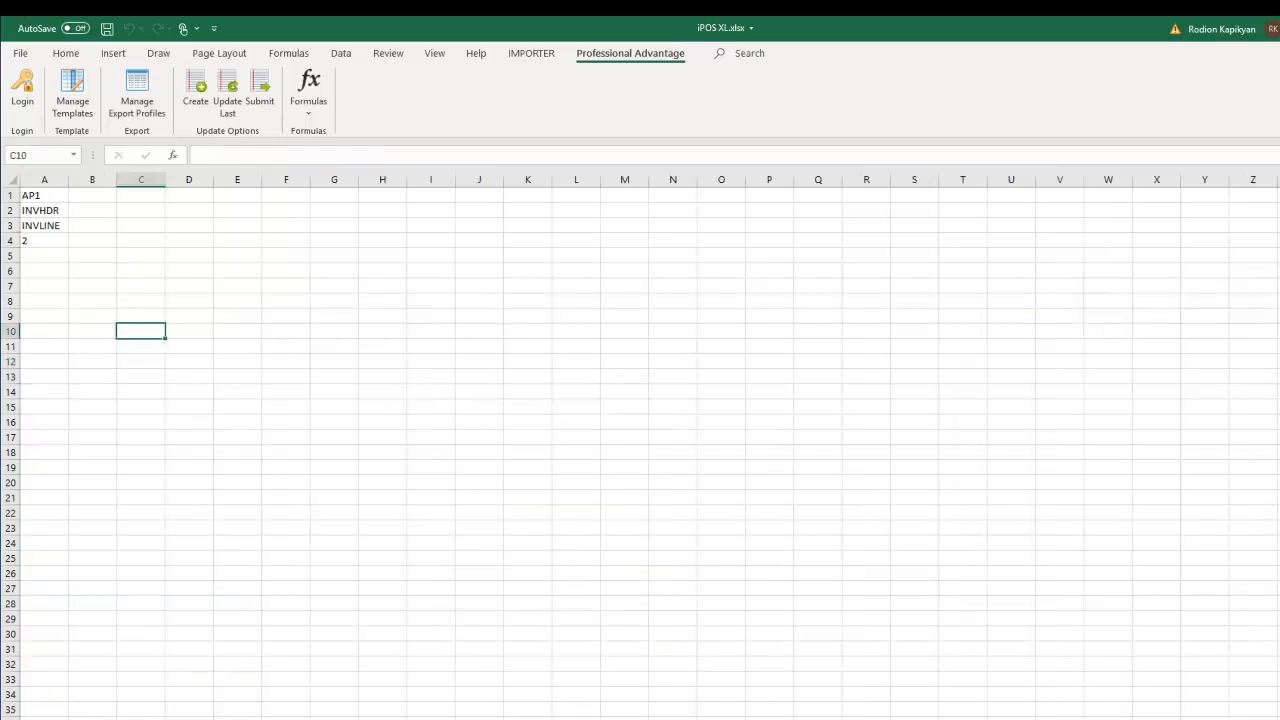
{"action": "left_click", "coordinate": [44, 271]}
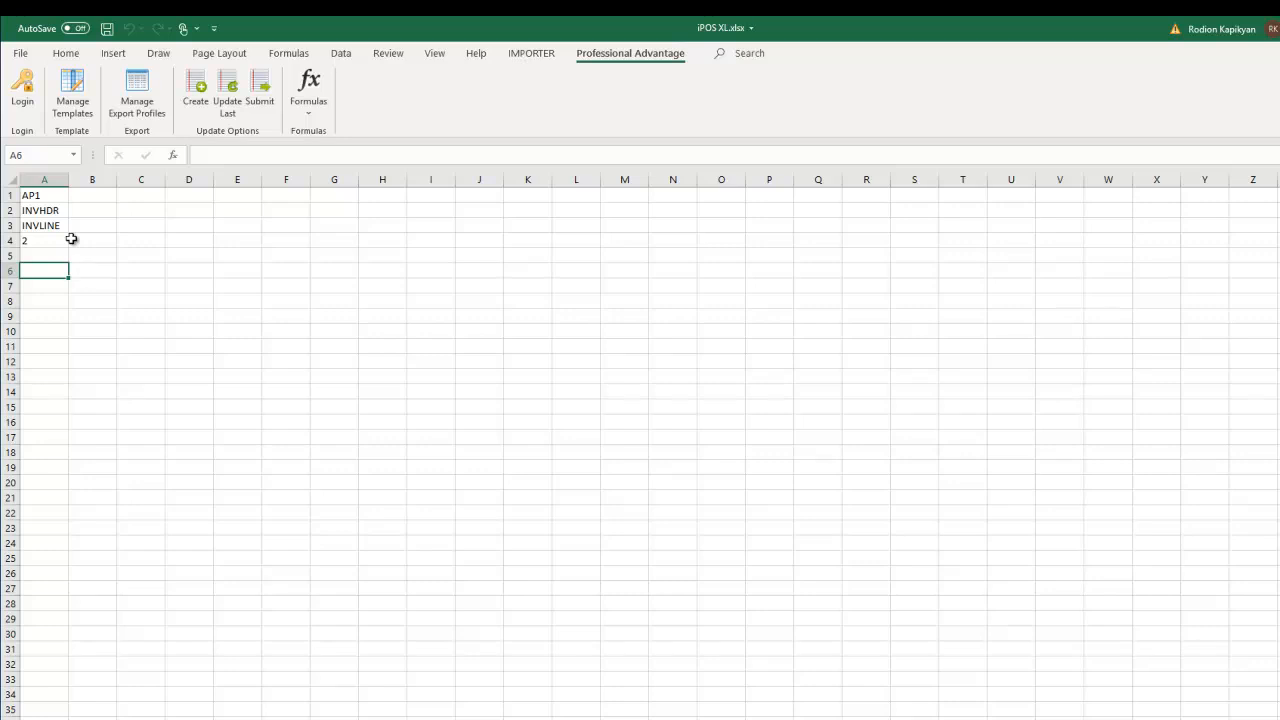
{"action": "left_click", "coordinate": [69, 95]}
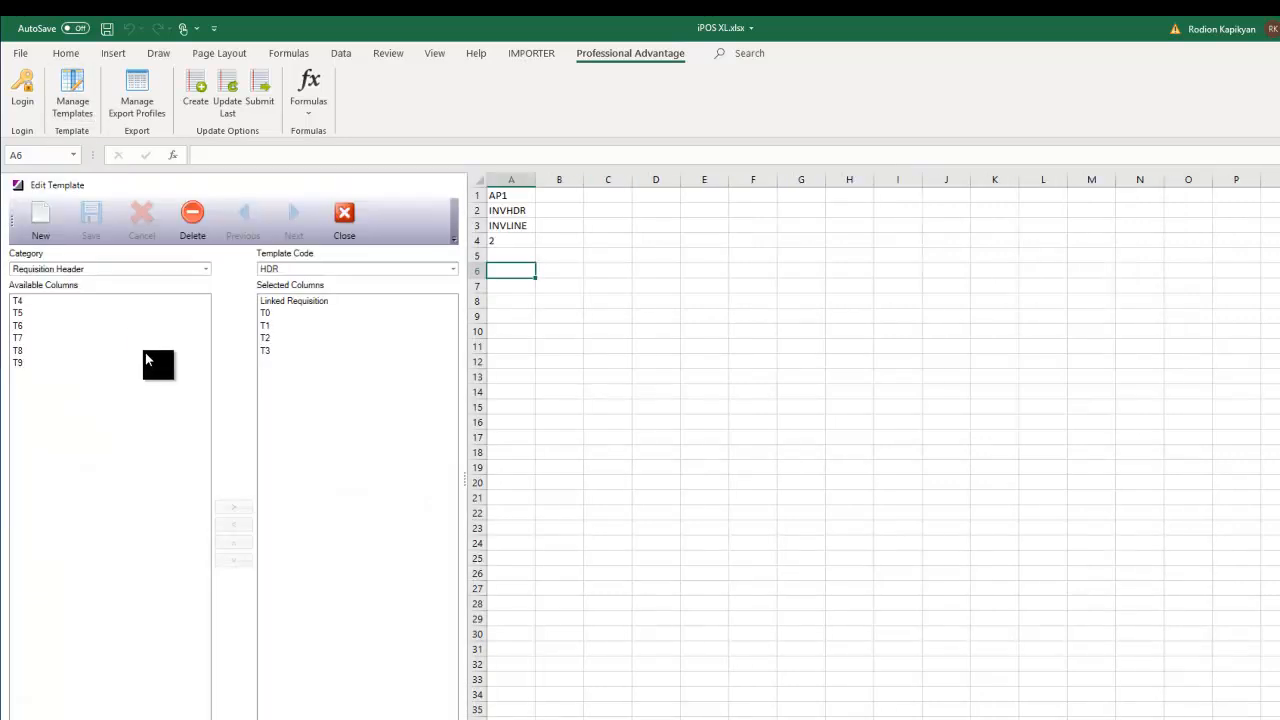
{"action": "left_click", "coordinate": [205, 269]}
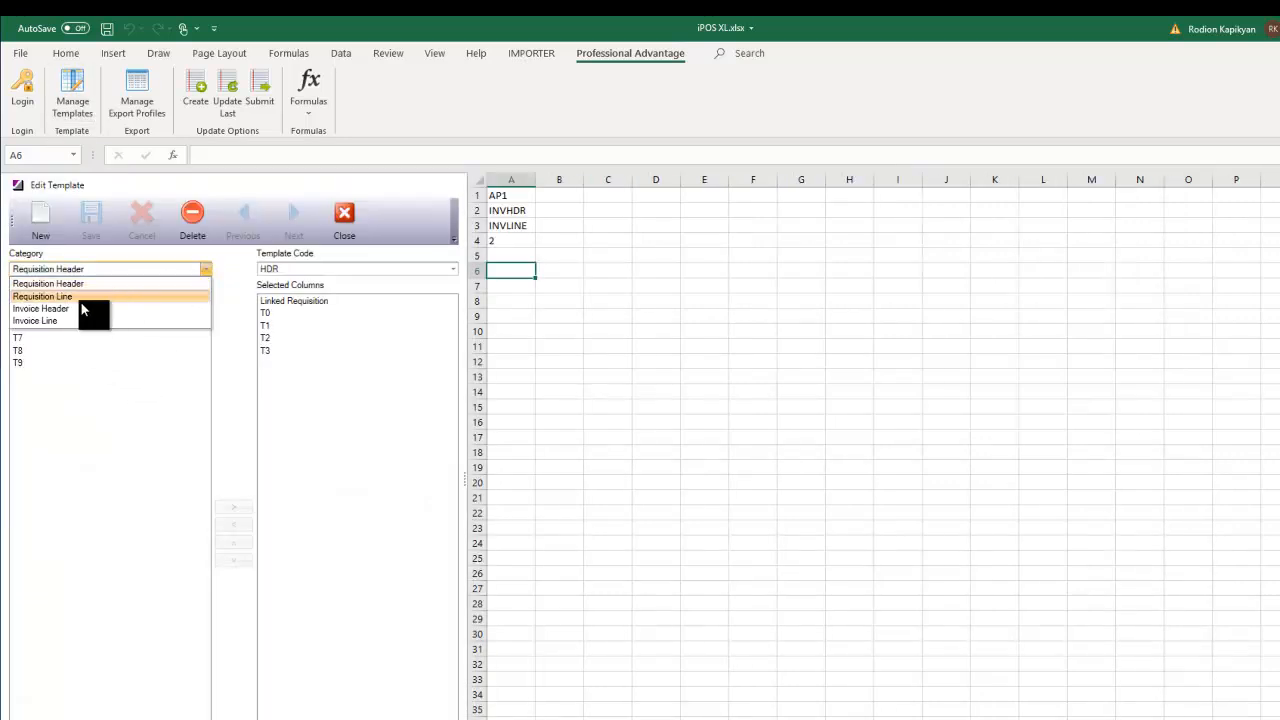
{"action": "left_click", "coordinate": [72, 308]}
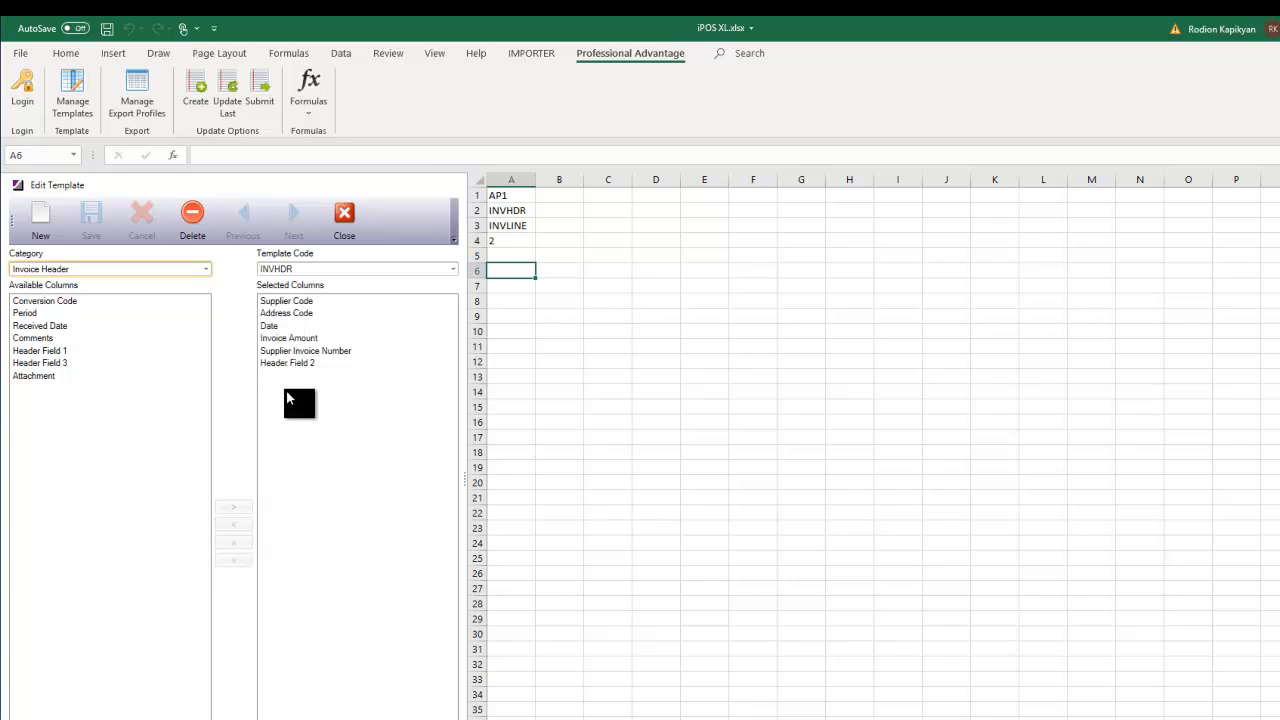
{"action": "left_click", "coordinate": [205, 270]}
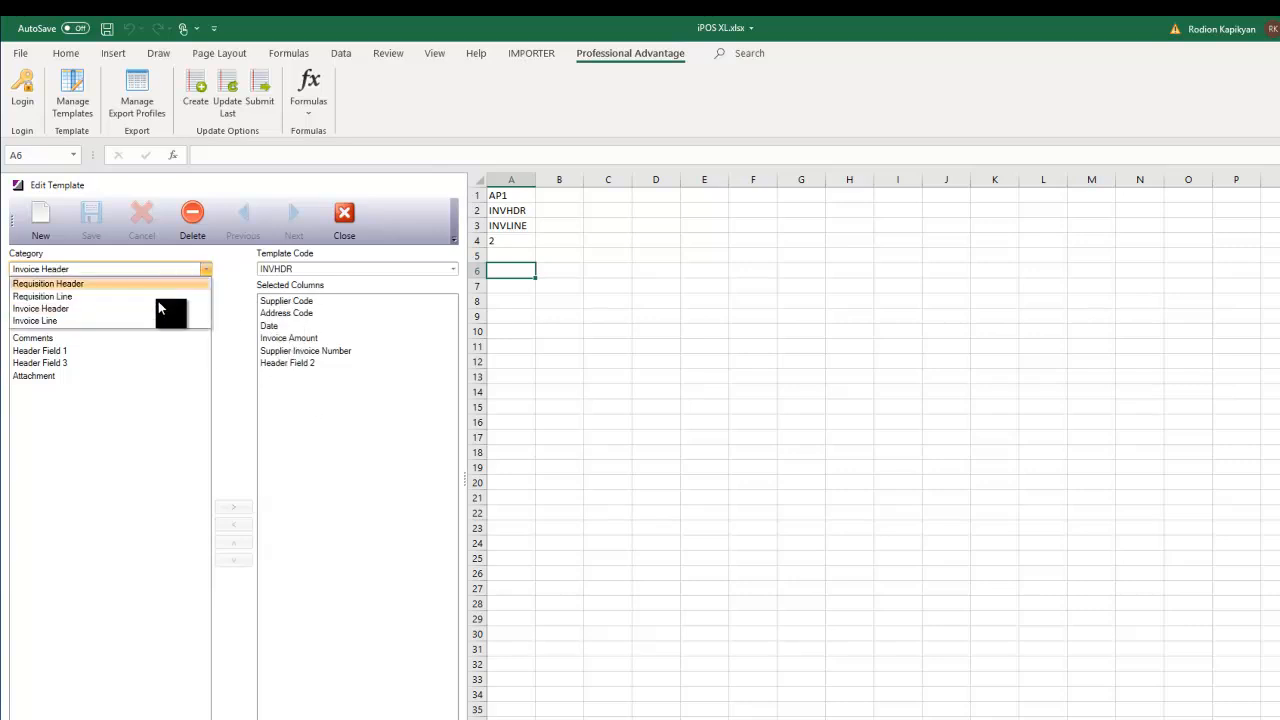
{"action": "left_click", "coordinate": [86, 321]}
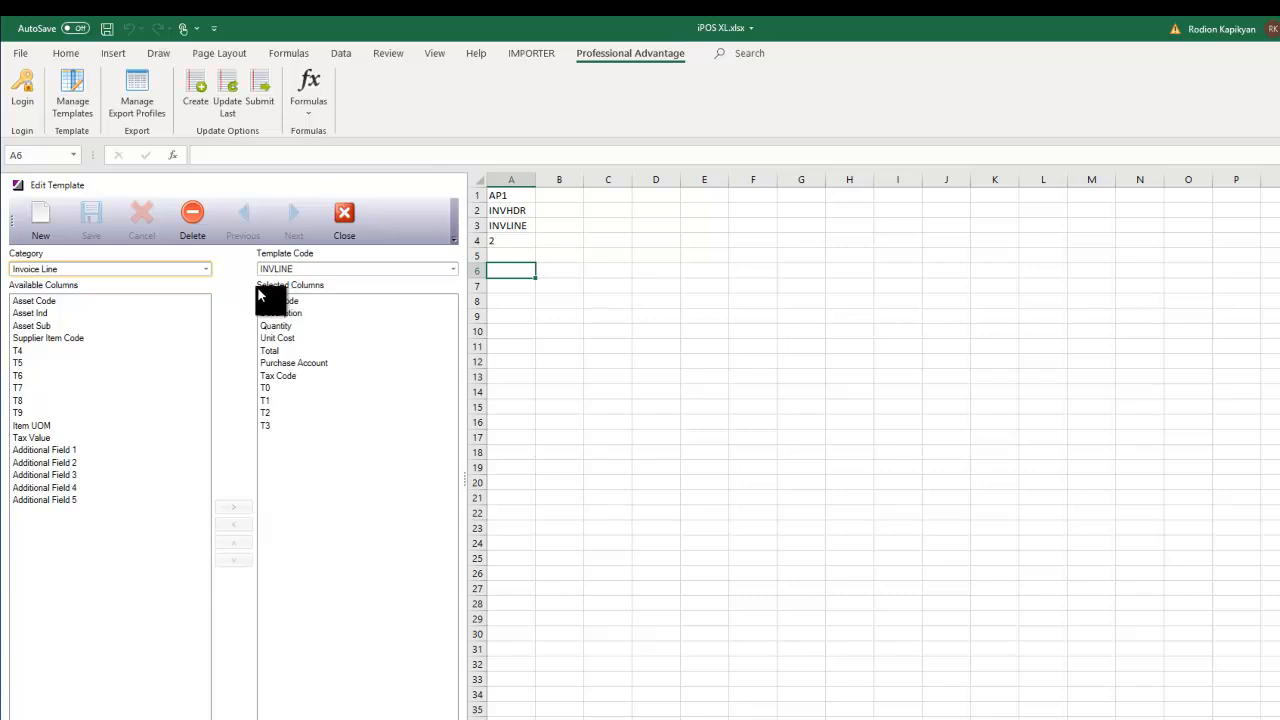
- Insert an IPOS_IH Invoice Header table at A6 with business unit A1 and template A2
{"action": "left_click", "coordinate": [344, 216]}
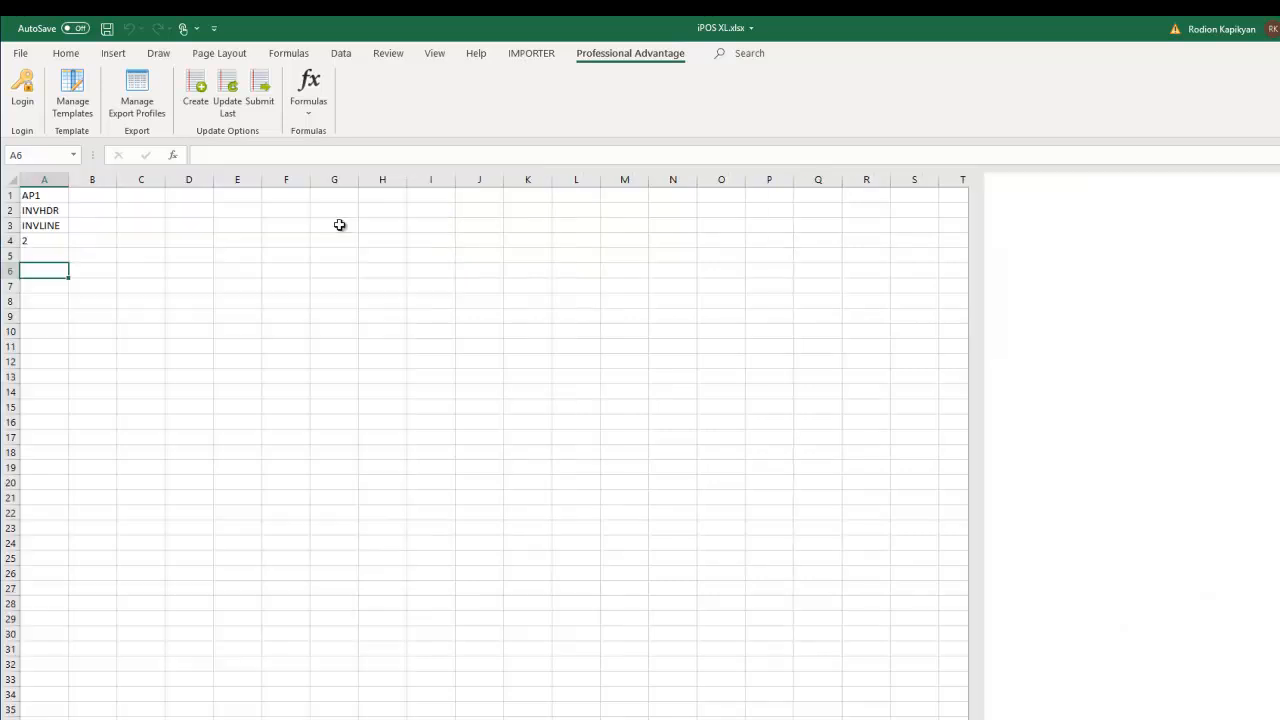
{"action": "left_click", "coordinate": [302, 104]}
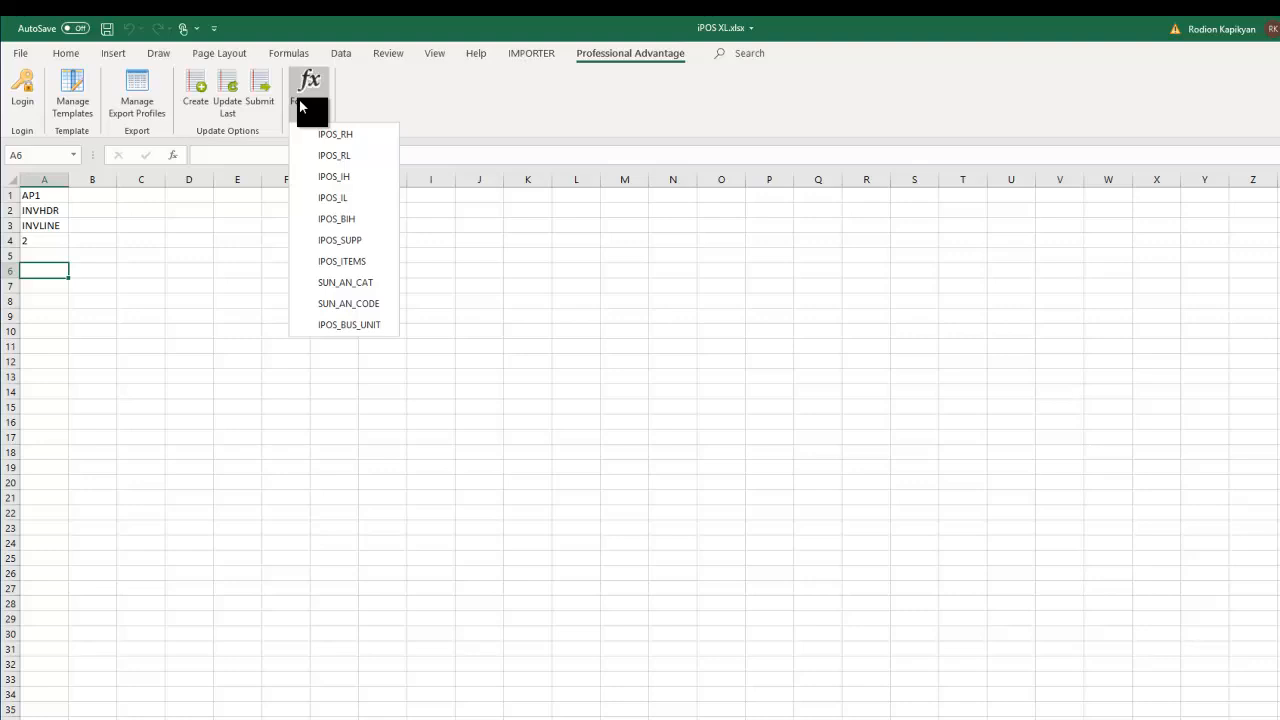
{"action": "left_click", "coordinate": [333, 177]}
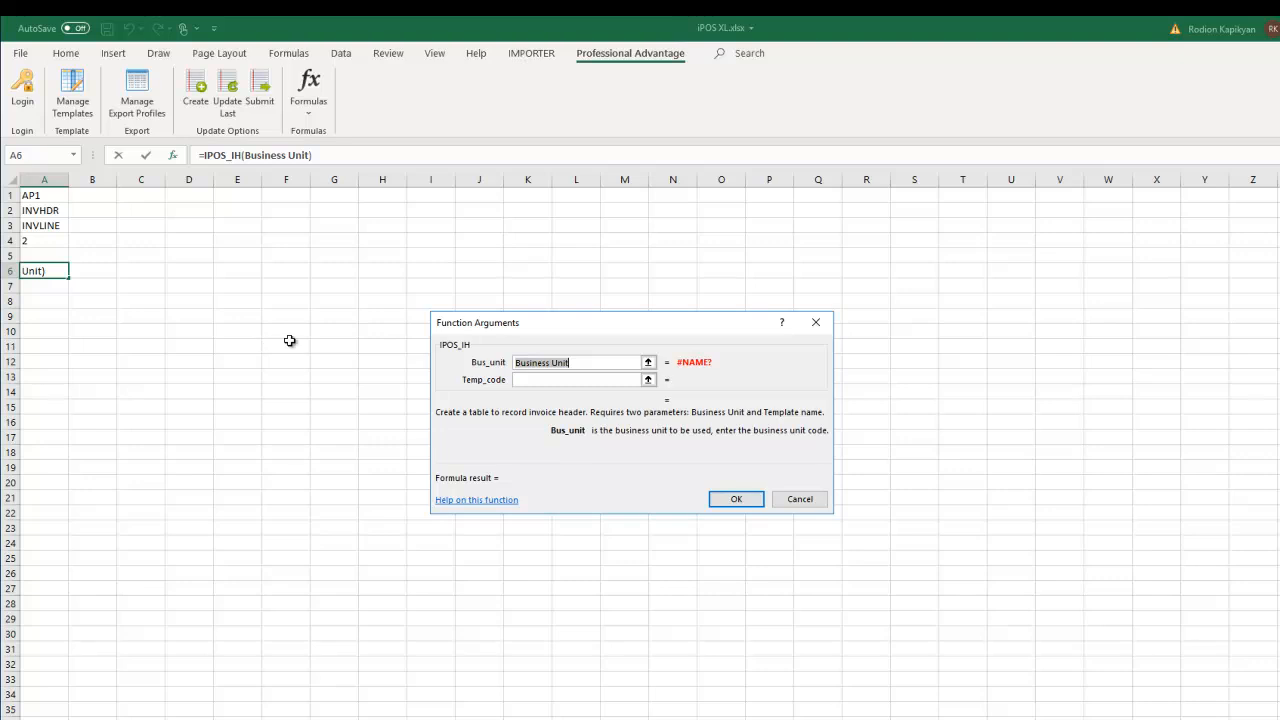
{"action": "left_click", "coordinate": [40, 197]}
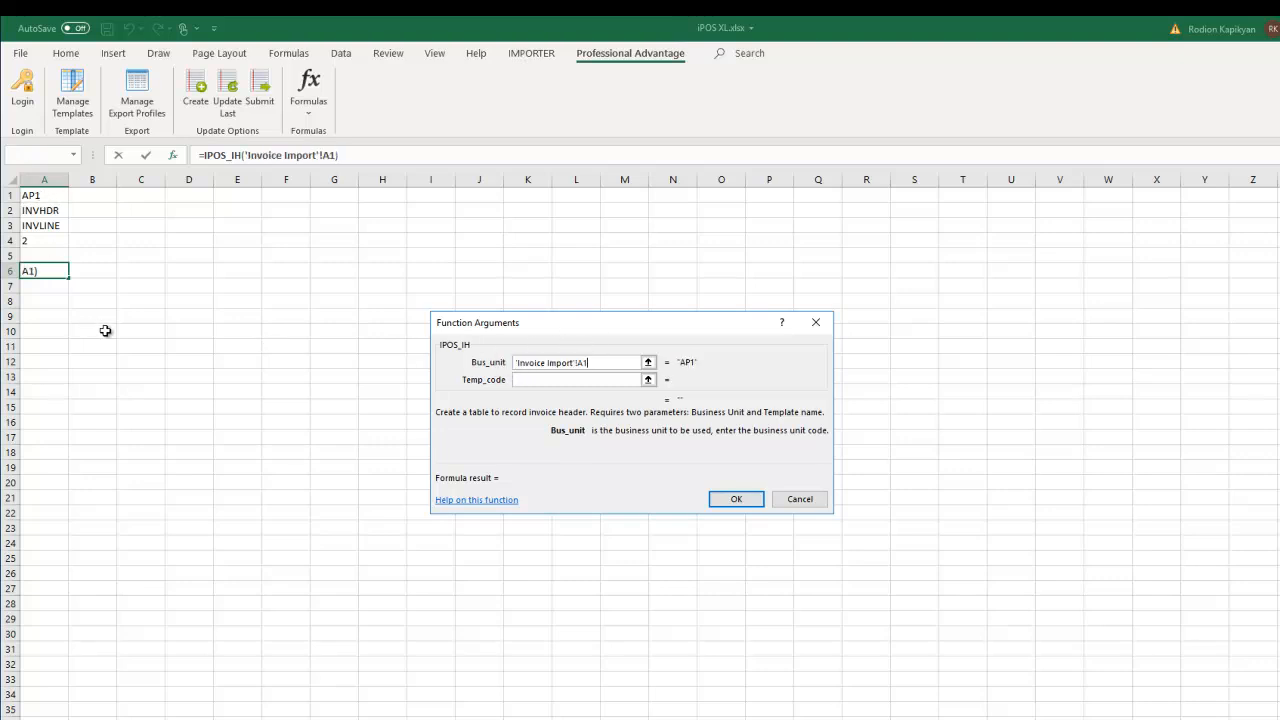
{"action": "left_click", "coordinate": [533, 380]}
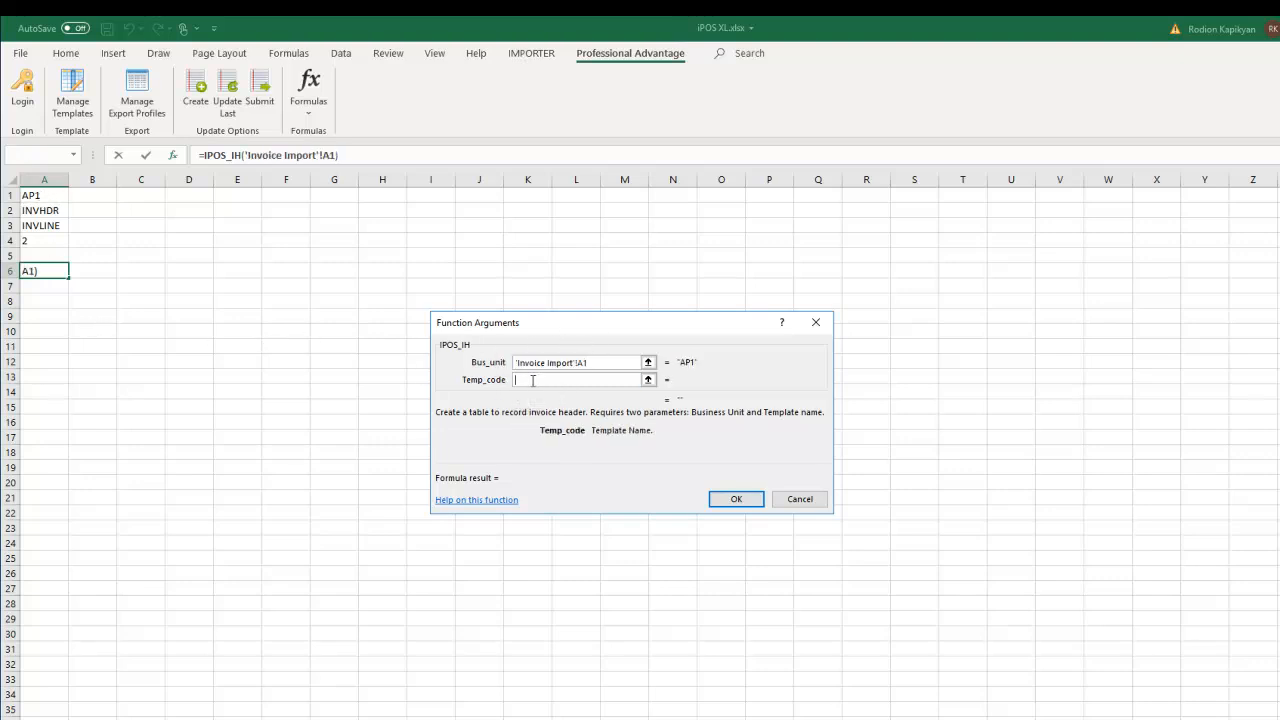
{"action": "left_click", "coordinate": [42, 210]}
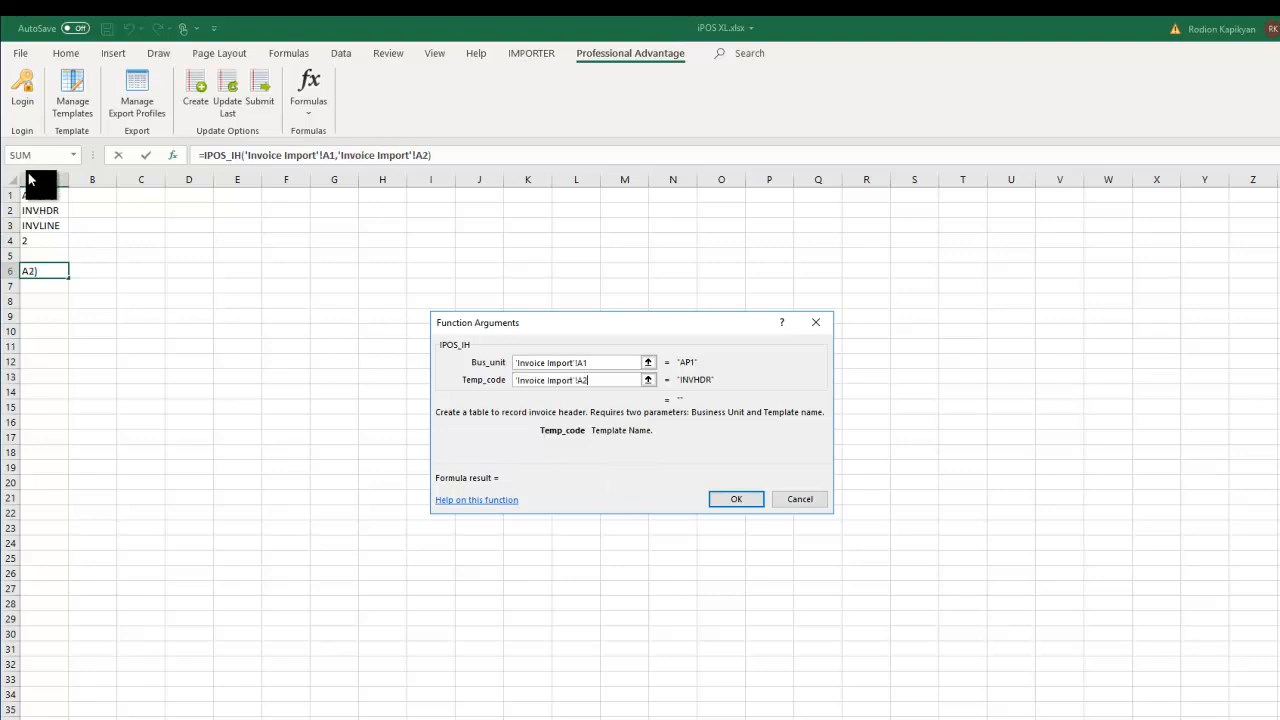
{"action": "left_click", "coordinate": [735, 499]}
{"action": "left_click", "coordinate": [183, 408]}
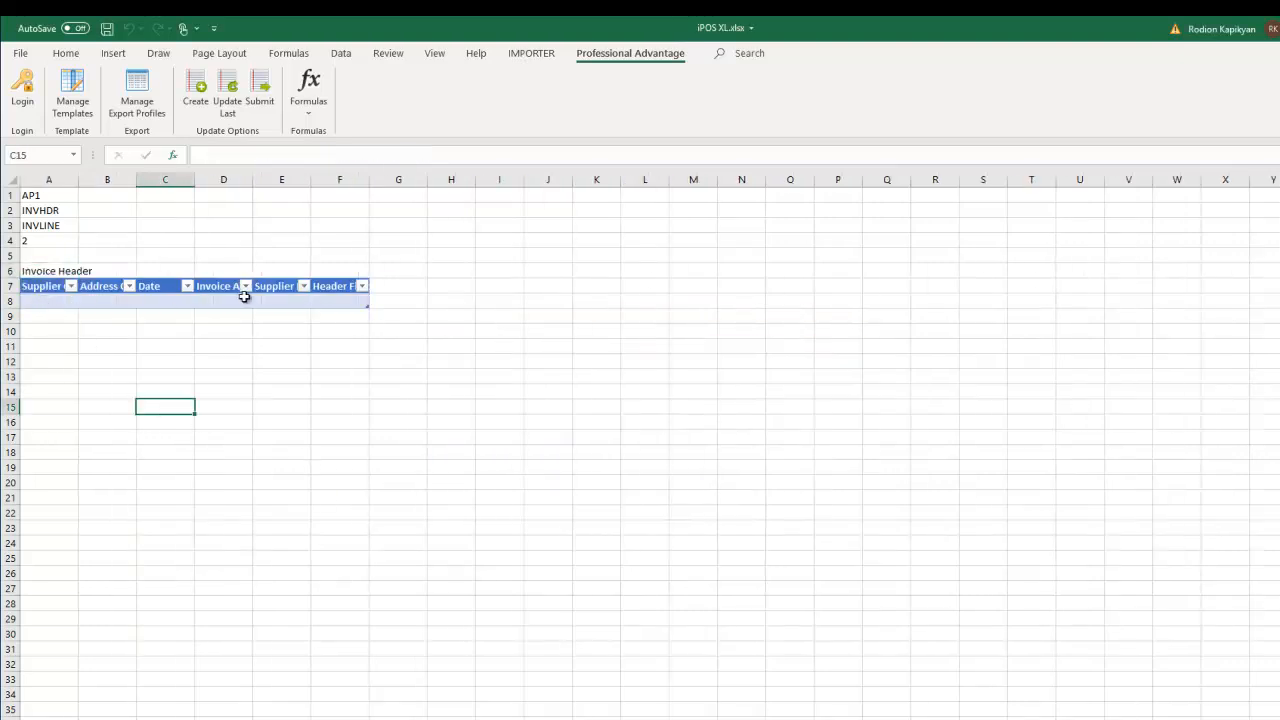
- Widen columns A through E so Supplier Code, Invoice Amount and other headings show fully
{"action": "left_click_drag", "start_coordinate": [369, 180], "coordinate": [404, 179]}
{"action": "left_click_drag", "start_coordinate": [310, 183], "coordinate": [350, 180]}
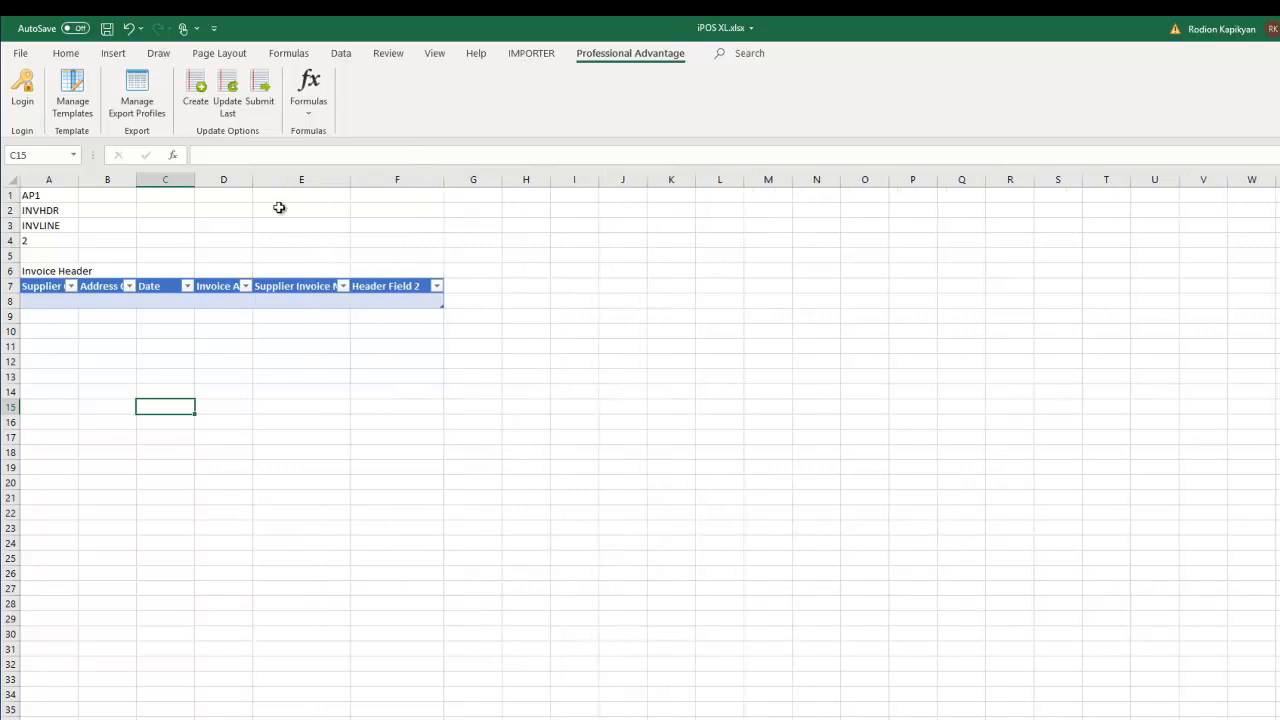
{"action": "left_click_drag", "start_coordinate": [254, 180], "coordinate": [283, 180]}
{"action": "left_click_drag", "start_coordinate": [381, 179], "coordinate": [416, 180]}
{"action": "left_click_drag", "start_coordinate": [284, 178], "coordinate": [320, 178]}
{"action": "left_click_drag", "start_coordinate": [196, 179], "coordinate": [240, 179]}
{"action": "left_click_drag", "start_coordinate": [136, 179], "coordinate": [198, 178]}
{"action": "left_click_drag", "start_coordinate": [80, 179], "coordinate": [151, 178]}
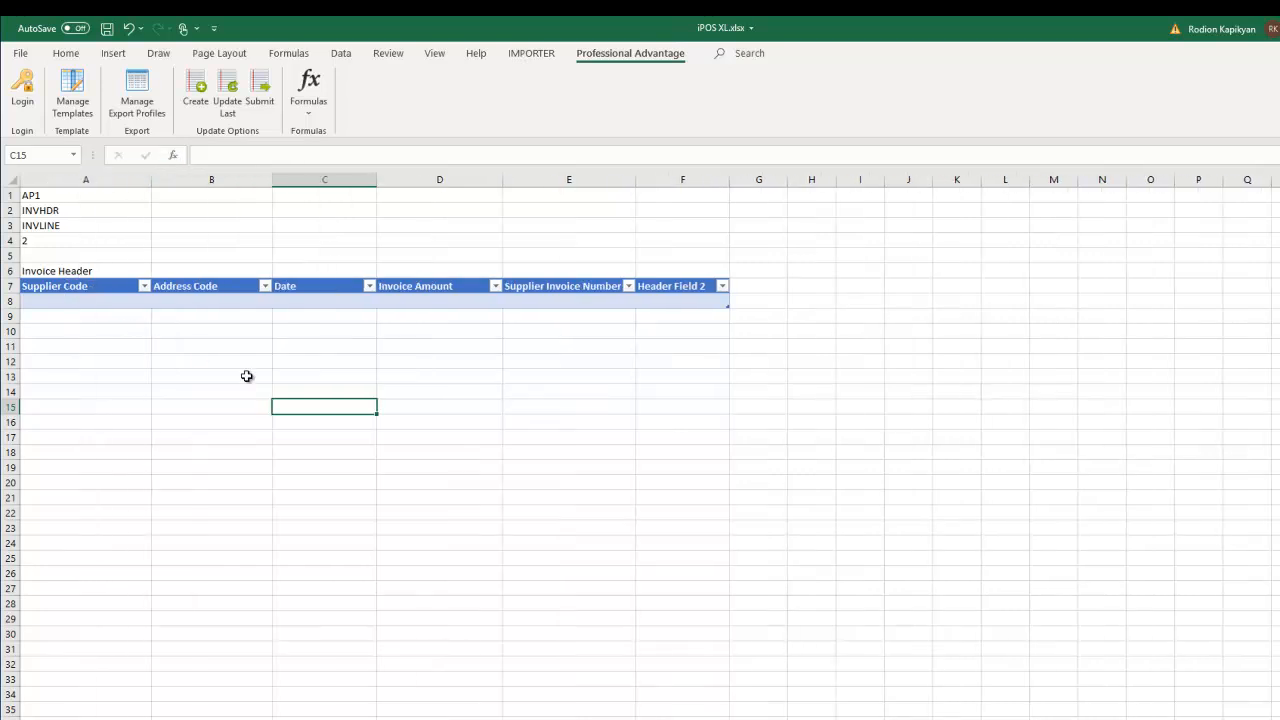
{"action": "left_click", "coordinate": [441, 388]}
- Insert an IPOS_IL Invoice Lines table at A12 using A1, A3 and A4 as arguments
{"action": "left_click", "coordinate": [24, 361]}
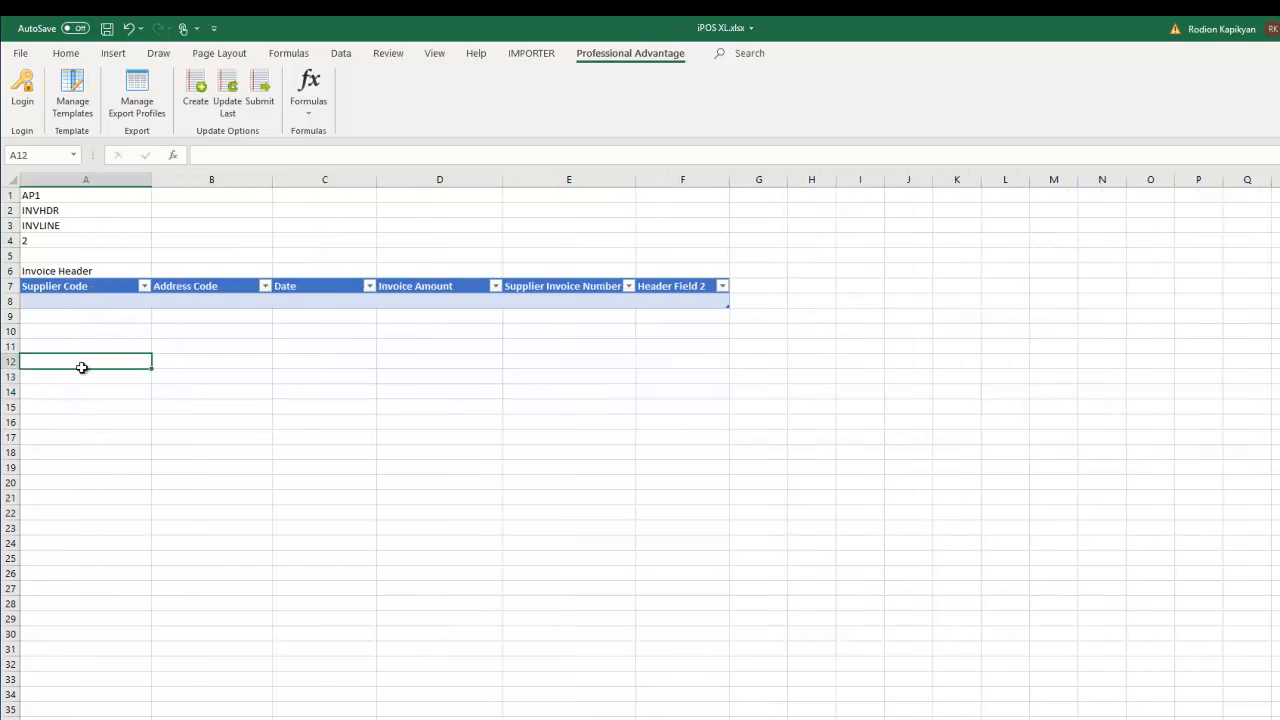
{"action": "left_click", "coordinate": [309, 100]}
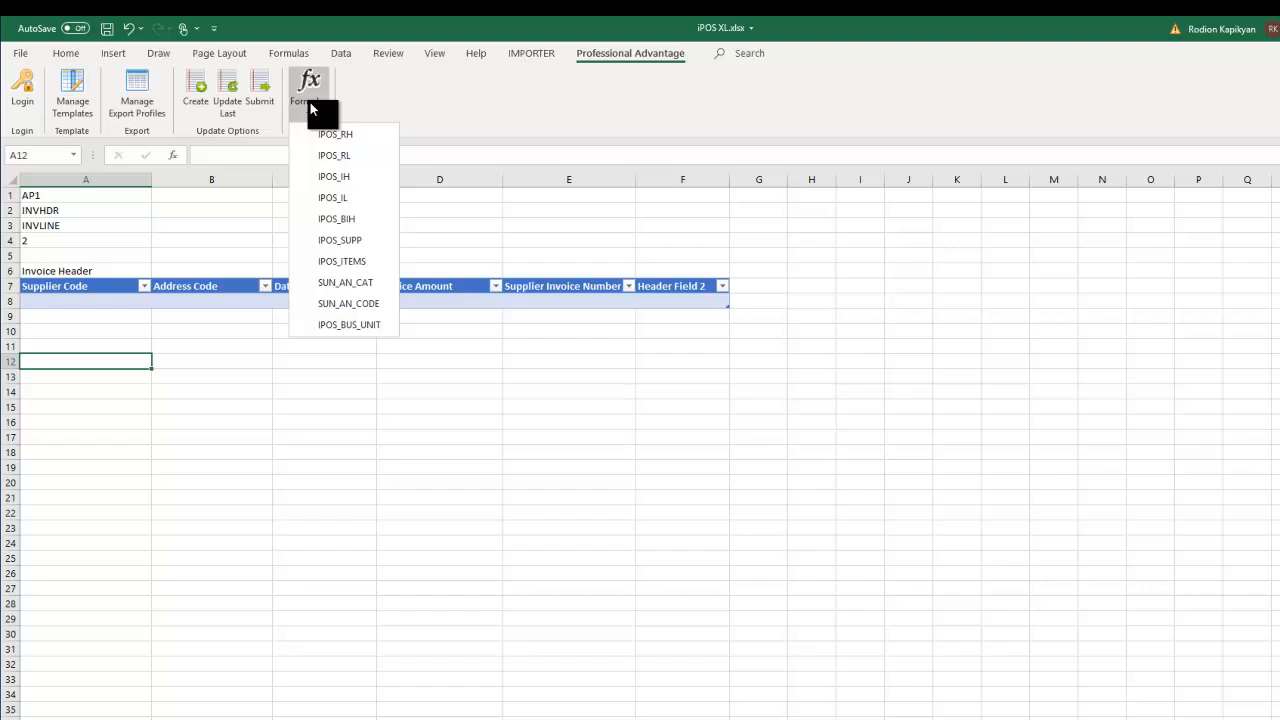
{"action": "left_click", "coordinate": [331, 200]}
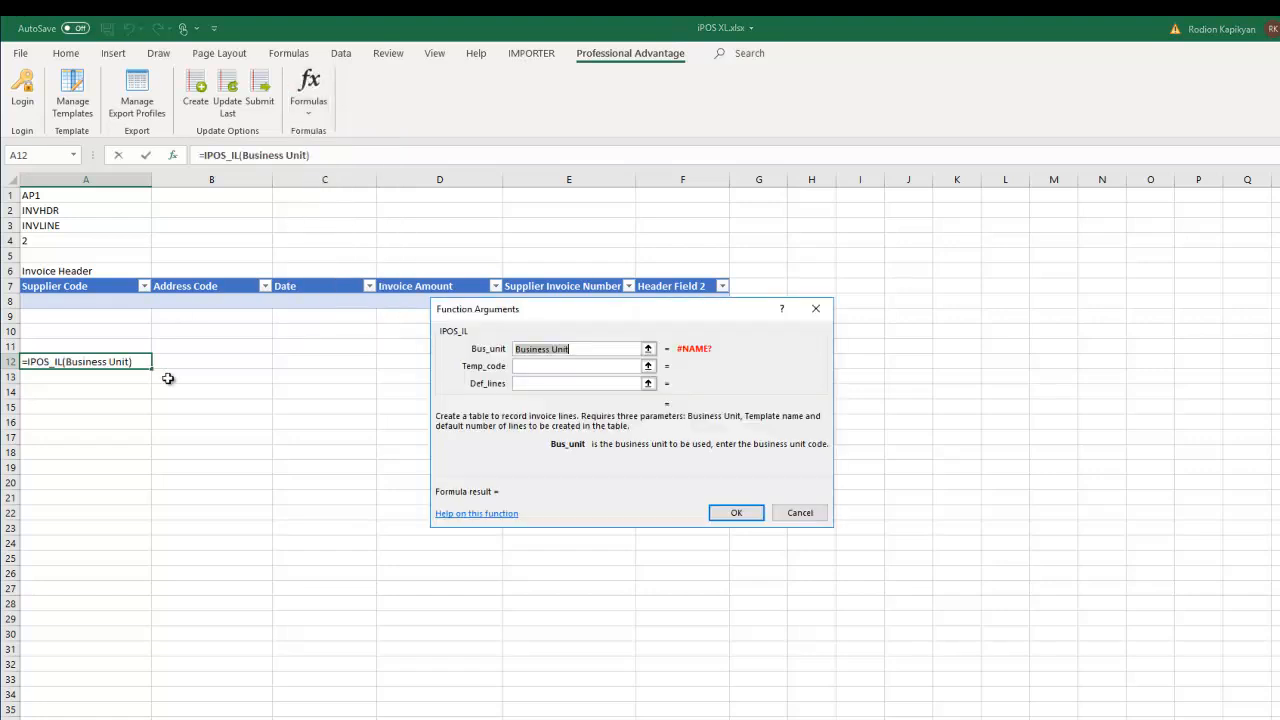
{"action": "left_click", "coordinate": [40, 196]}
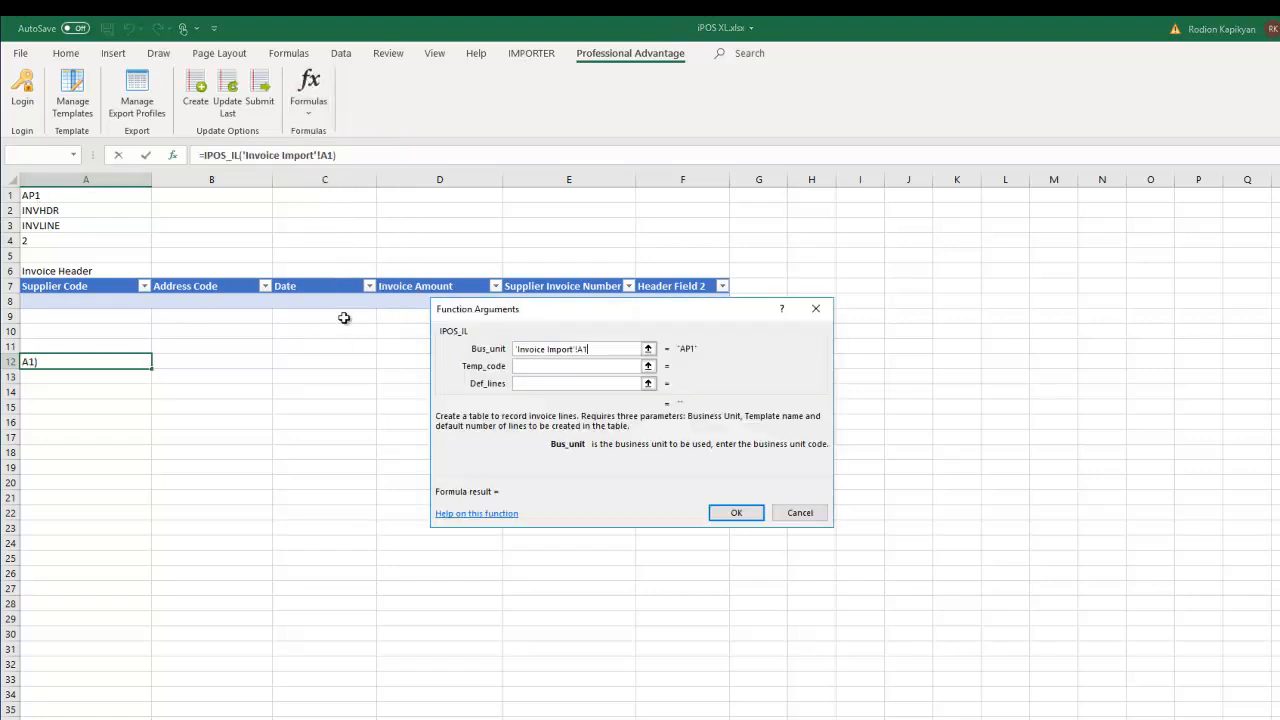
{"action": "left_click", "coordinate": [525, 366]}
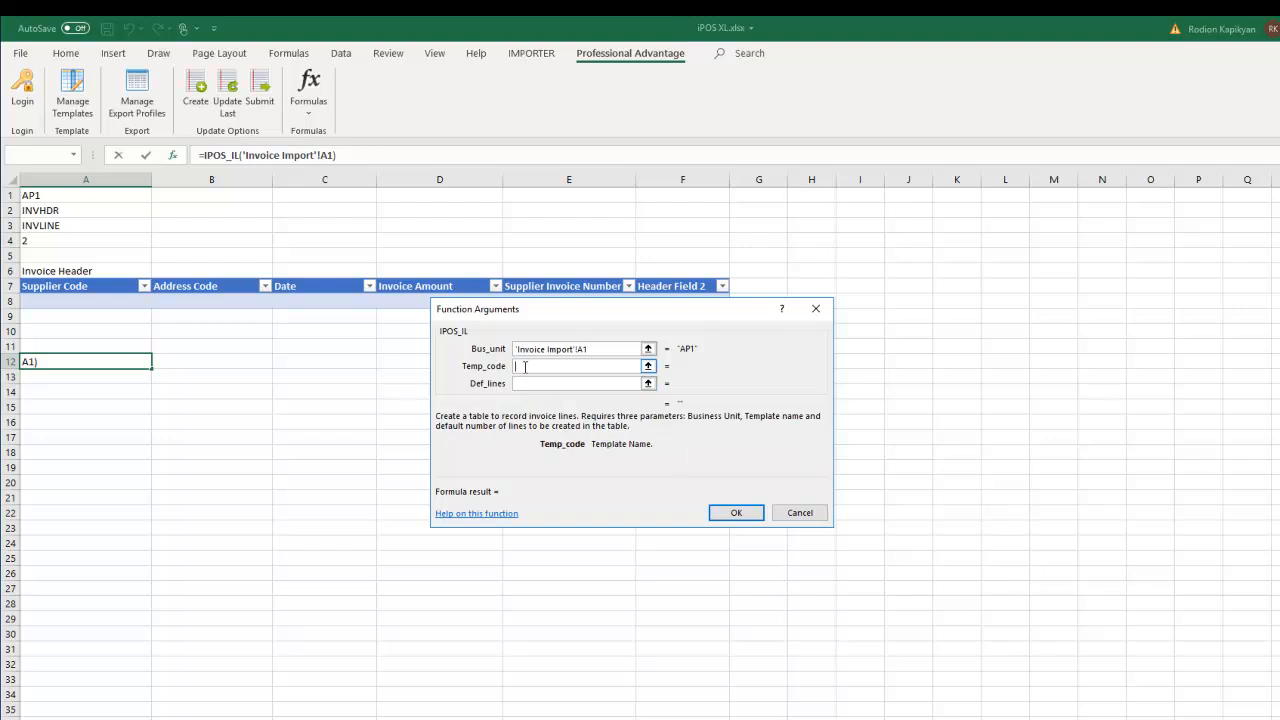
{"action": "left_click", "coordinate": [40, 228]}
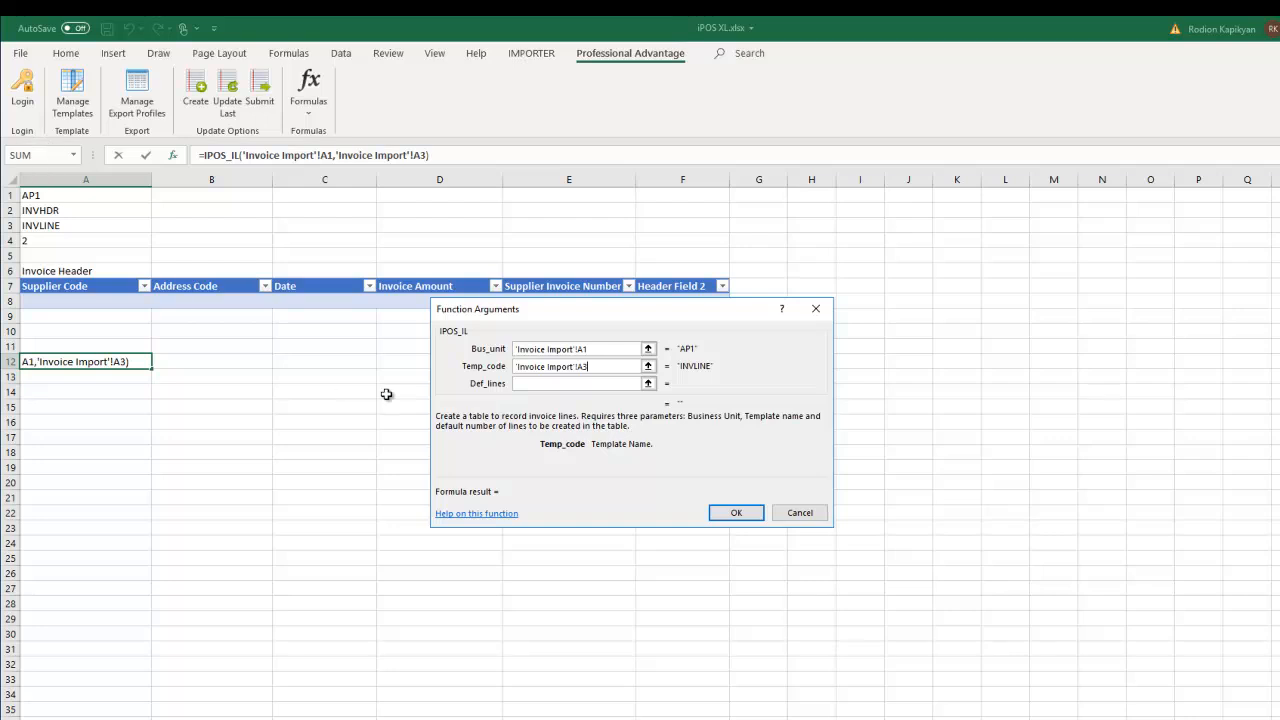
{"action": "left_click", "coordinate": [510, 386]}
{"action": "left_click", "coordinate": [40, 241]}
{"action": "left_click", "coordinate": [716, 514]}
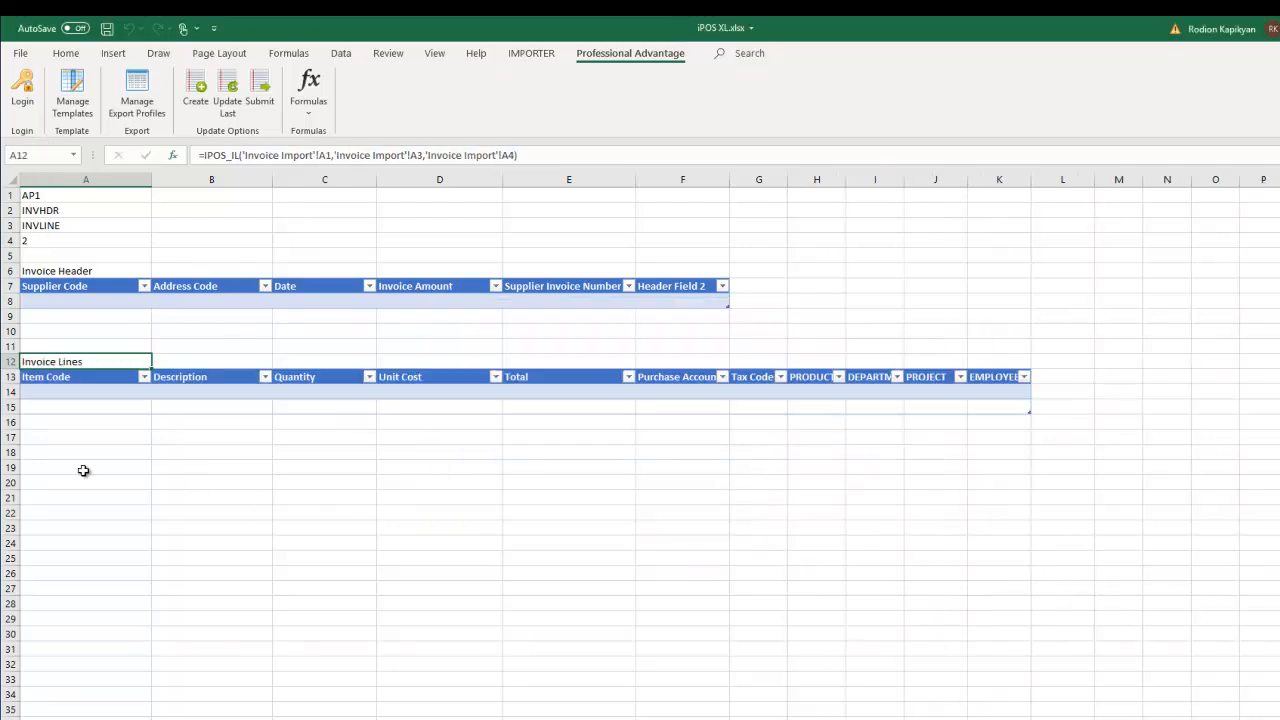
{"action": "left_click", "coordinate": [59, 451]}
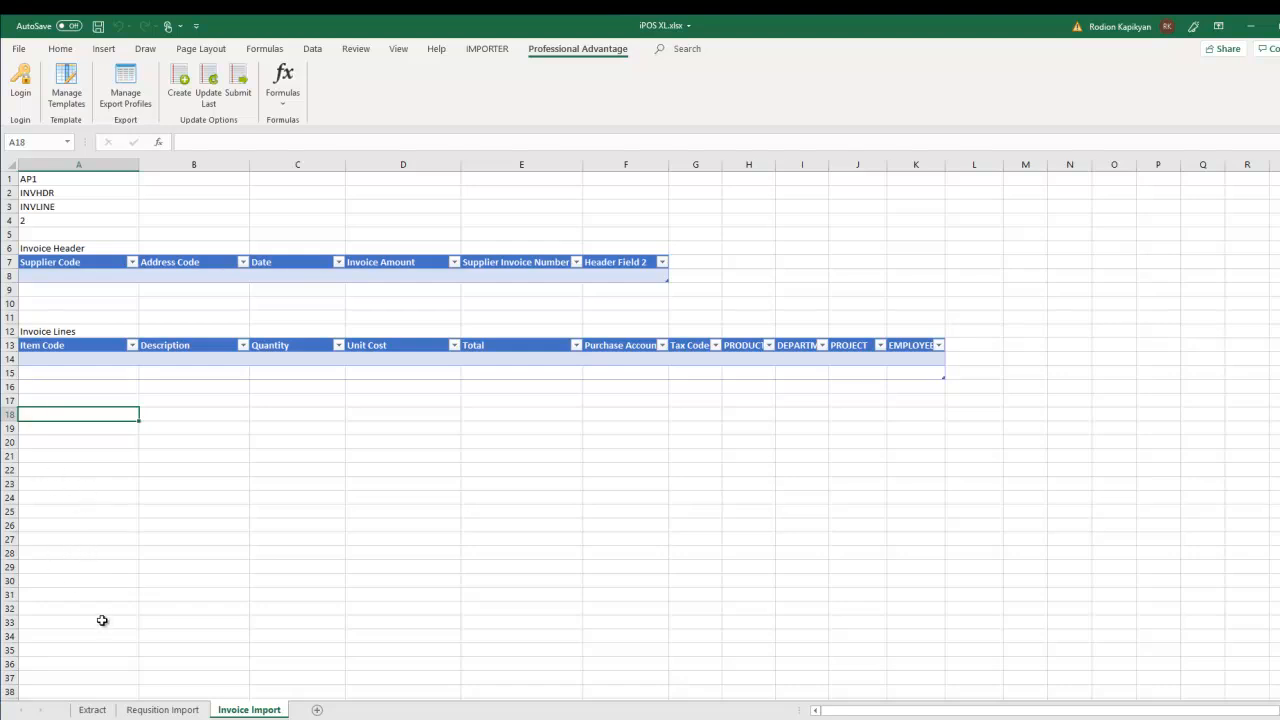
{"action": "left_click", "coordinate": [73, 277]}
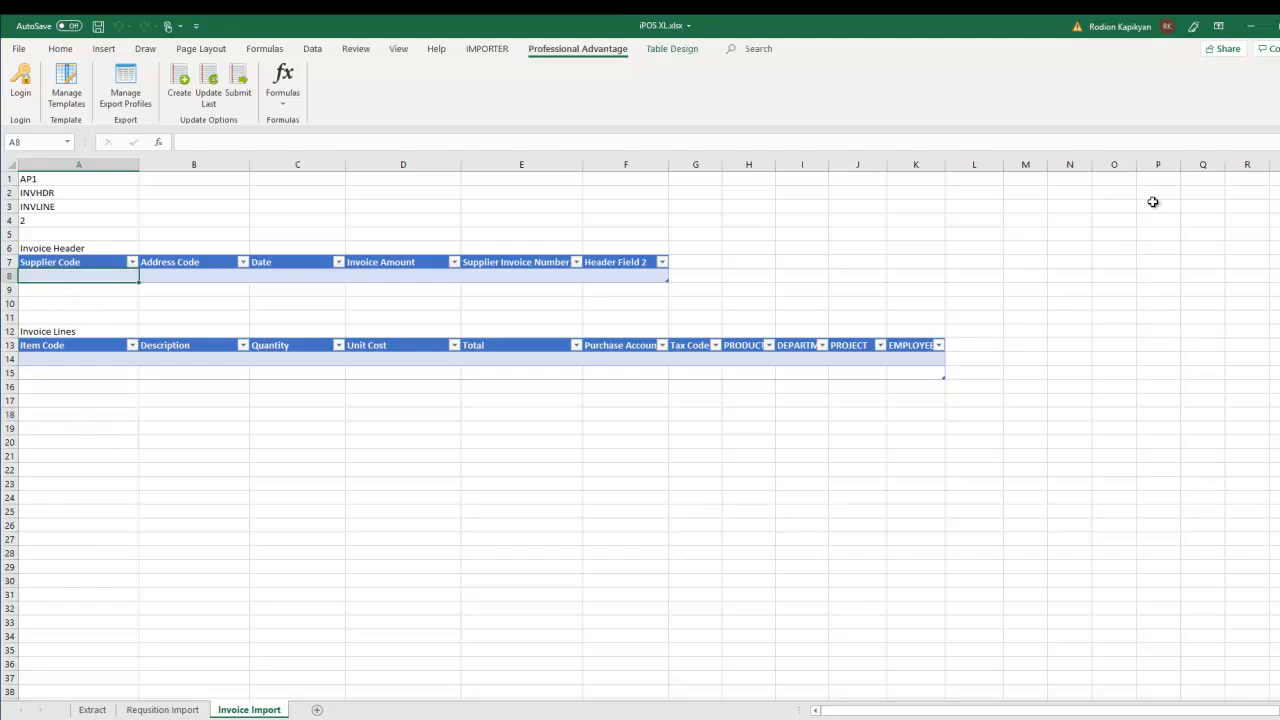
{"action": "left_click", "coordinate": [1070, 251]}
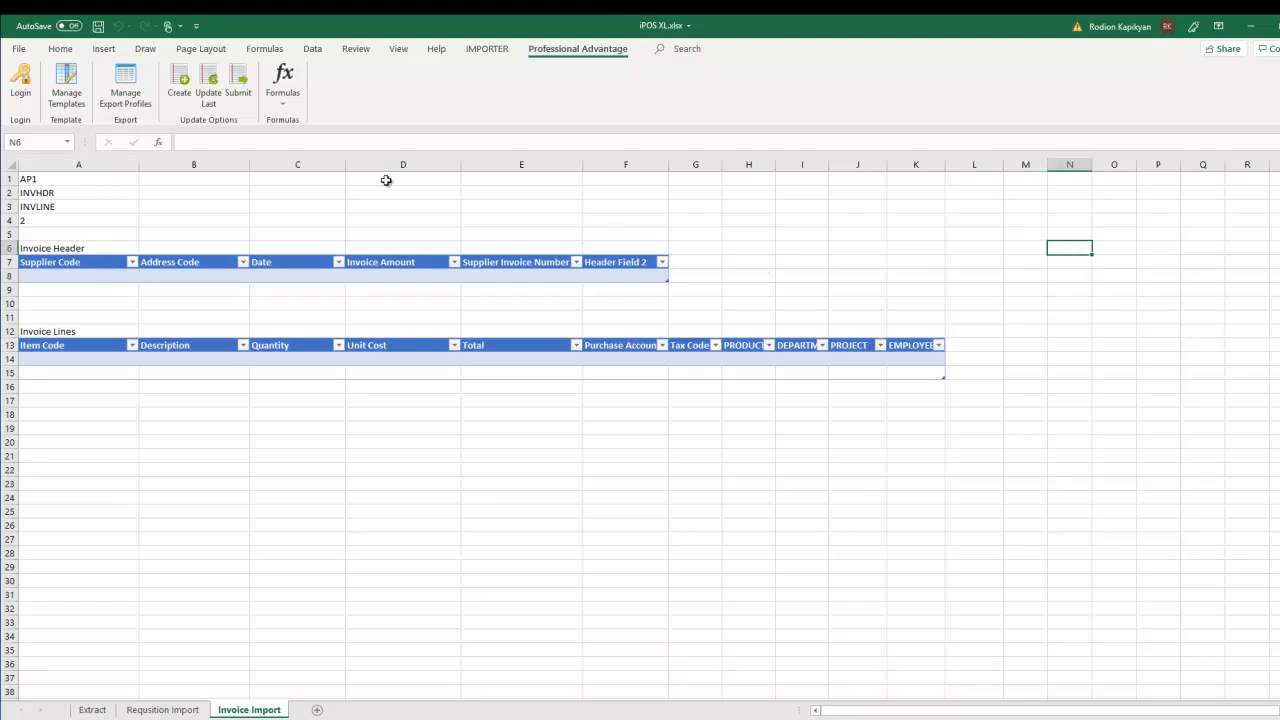
- Insert an IPOS_SUPP list at N6 for business unit A1 and check its supplier codes and names
{"action": "left_click", "coordinate": [283, 82]}
{"action": "left_click", "coordinate": [310, 219]}
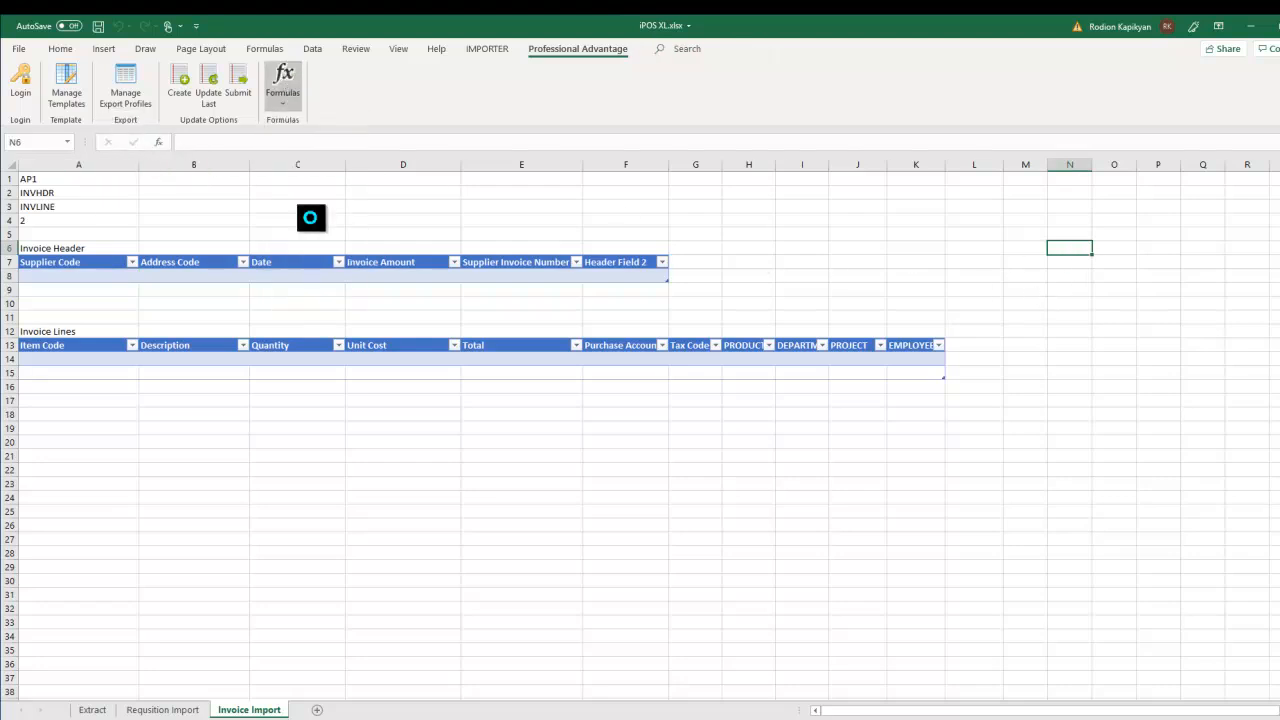
{"action": "left_click", "coordinate": [56, 179]}
{"action": "left_click", "coordinate": [674, 440]}
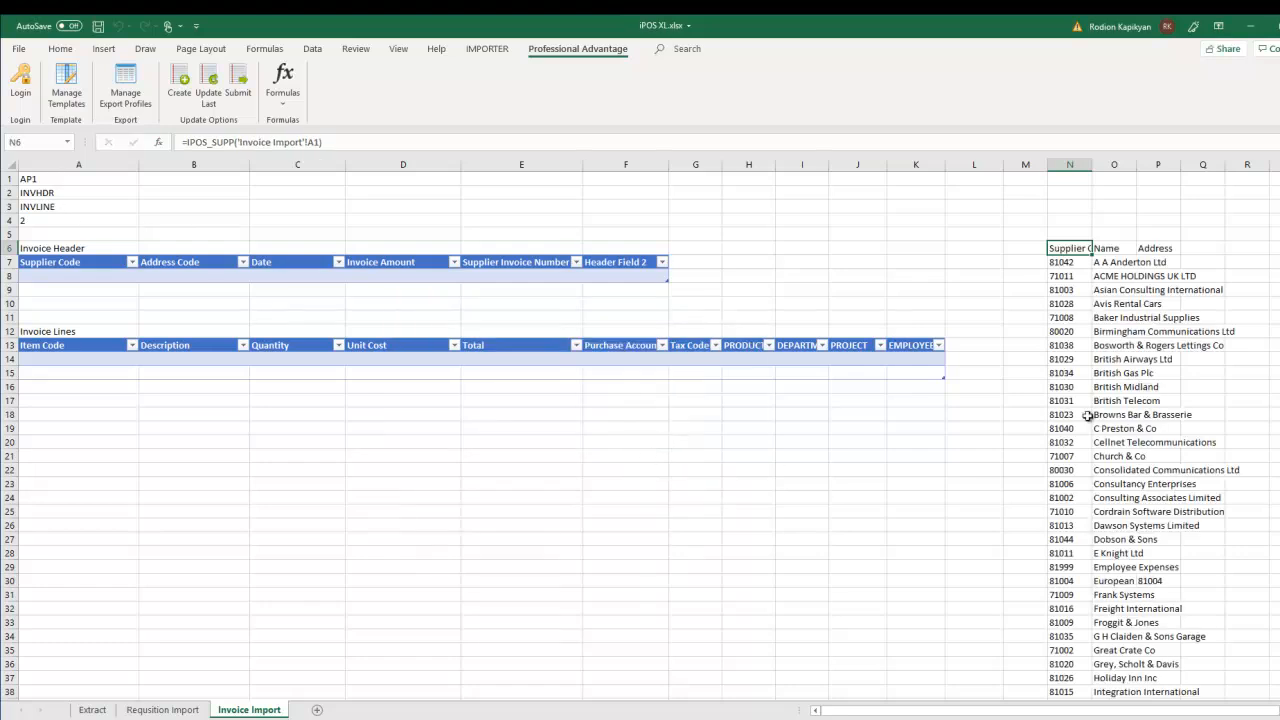
{"action": "left_click", "coordinate": [1107, 307]}
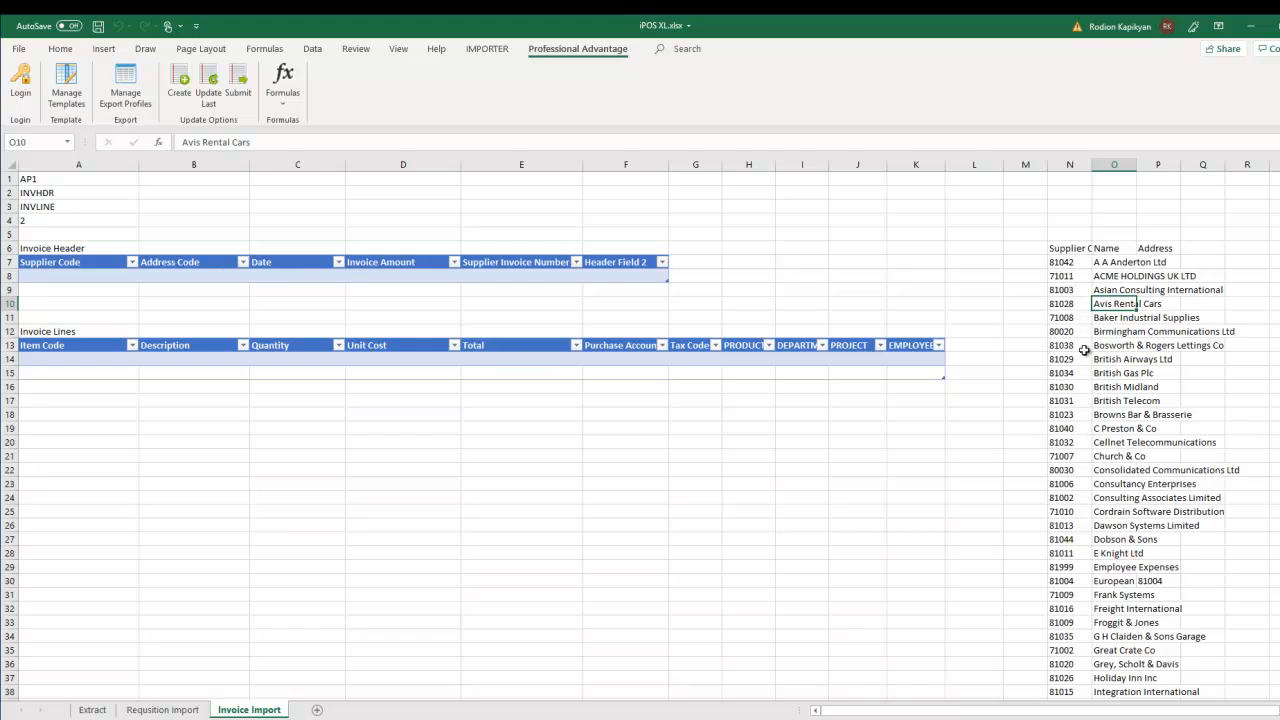
{"action": "left_click", "coordinate": [1070, 498]}
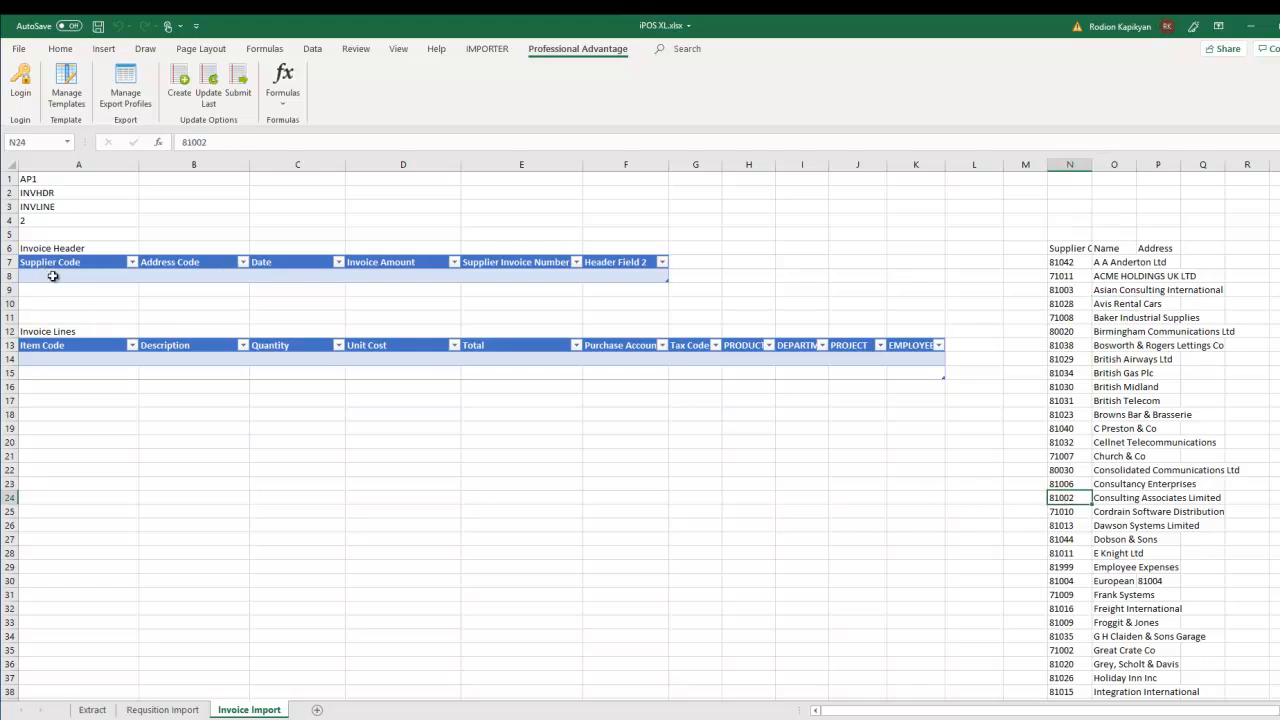
{"action": "left_click", "coordinate": [58, 276]}
- Enter supplier code 81001, amount 120, a supplier invoice number and 'Comment' in the header row
{"action": "type", "text": "81001"}
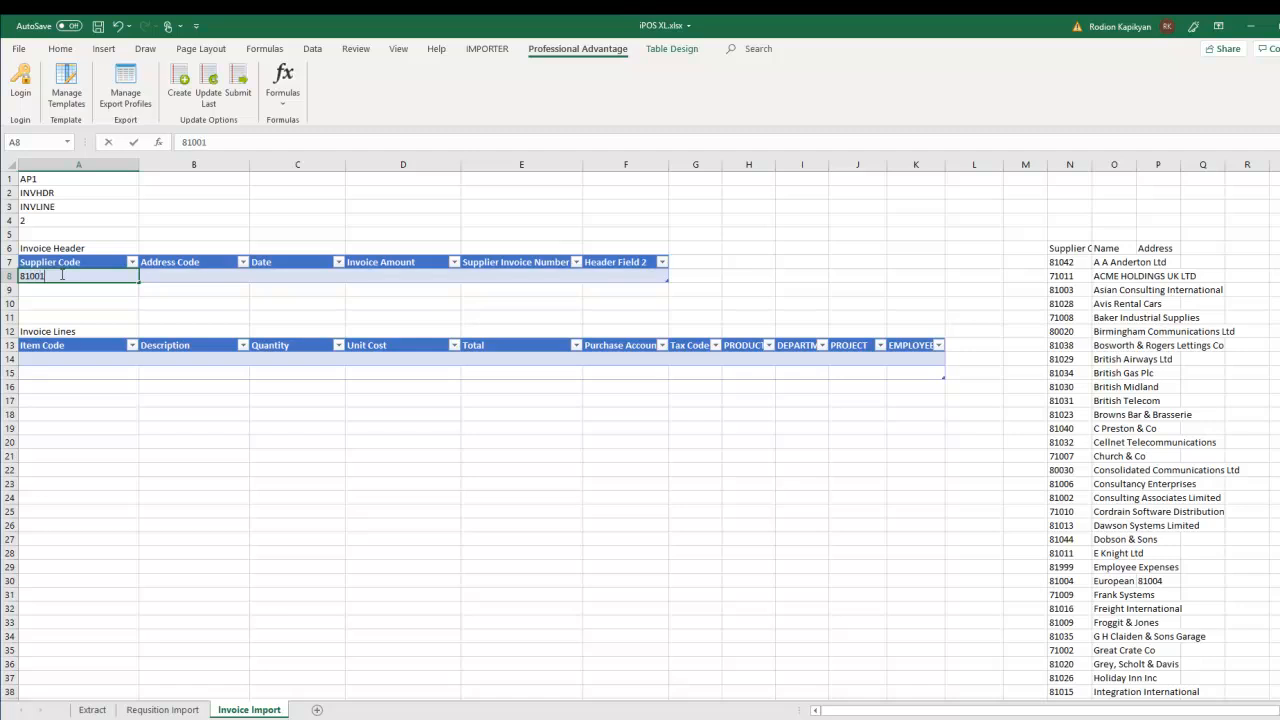
{"action": "left_click", "coordinate": [254, 280]}
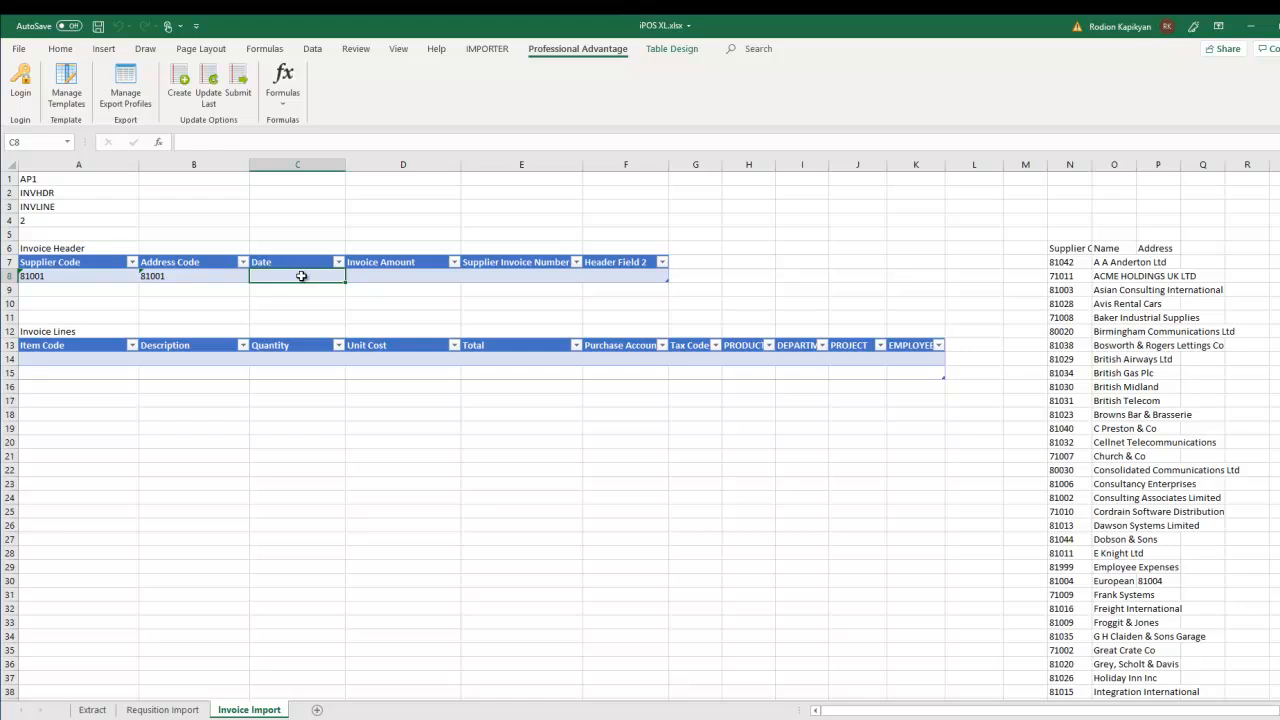
{"action": "left_click", "coordinate": [382, 275]}
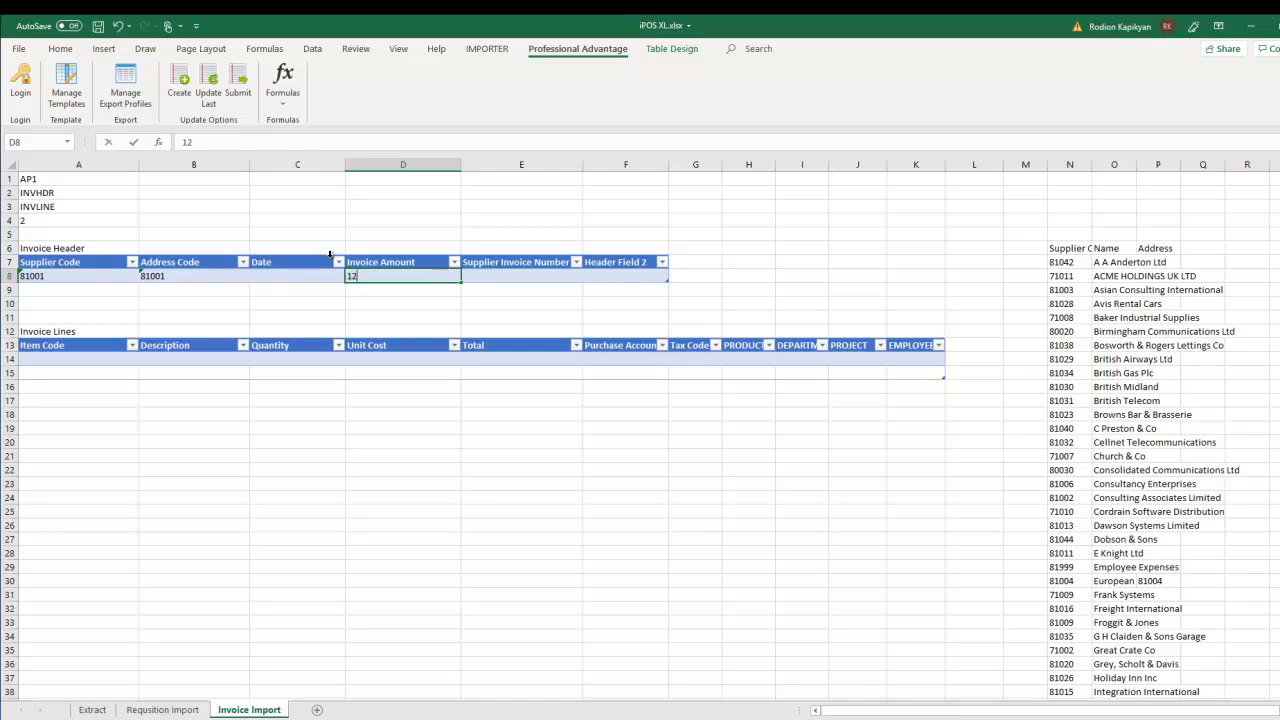
{"action": "type", "text": "120"}
{"action": "left_click", "coordinate": [501, 283]}
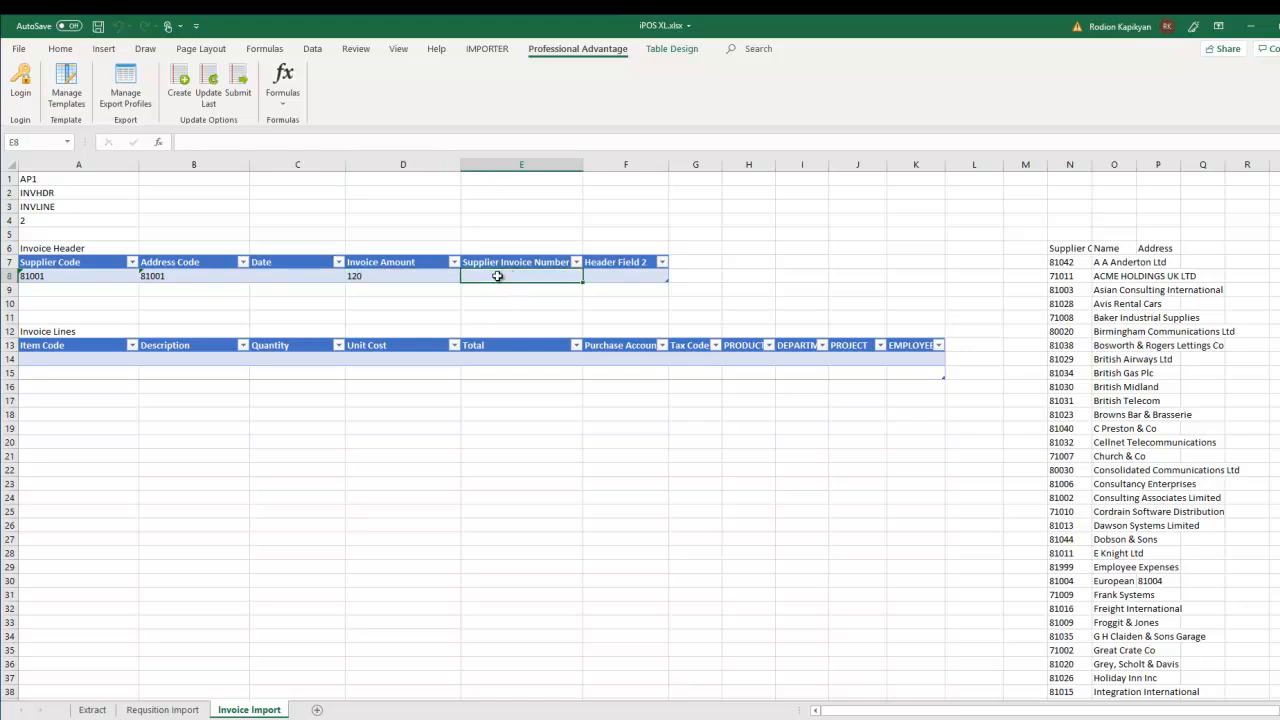
{"action": "type", "text": "INV343435"}
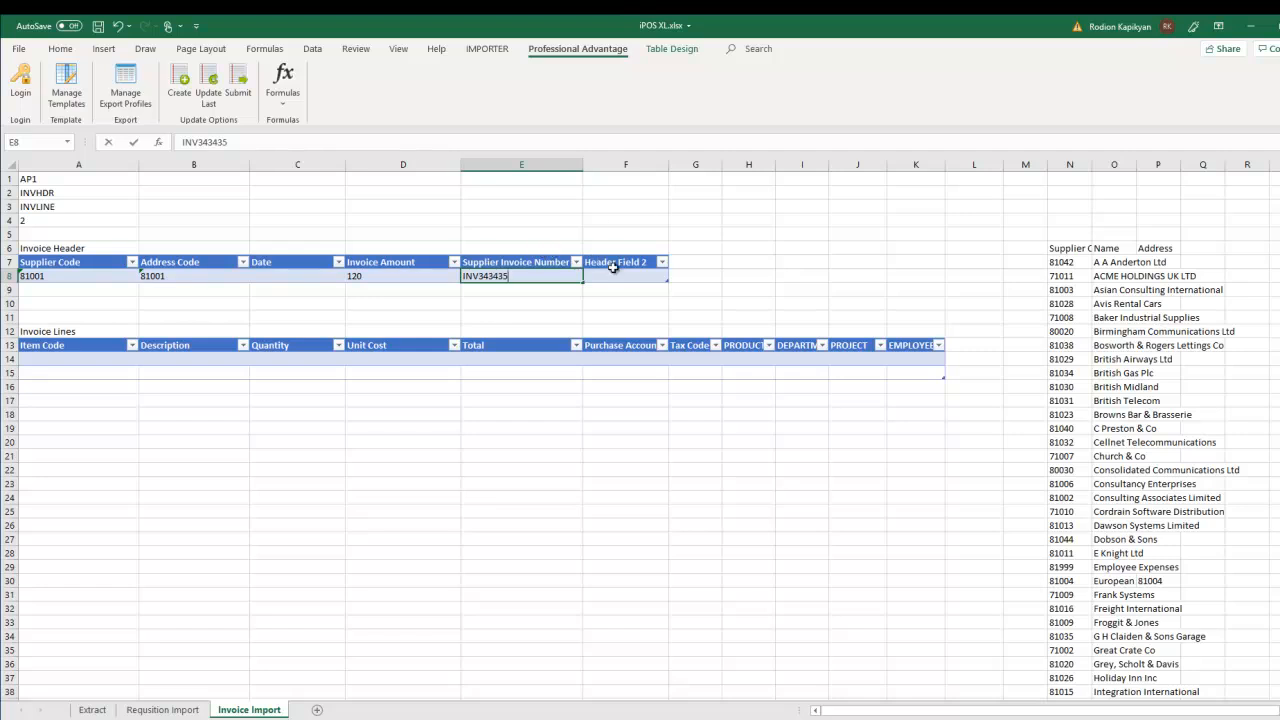
{"action": "left_click", "coordinate": [618, 275]}
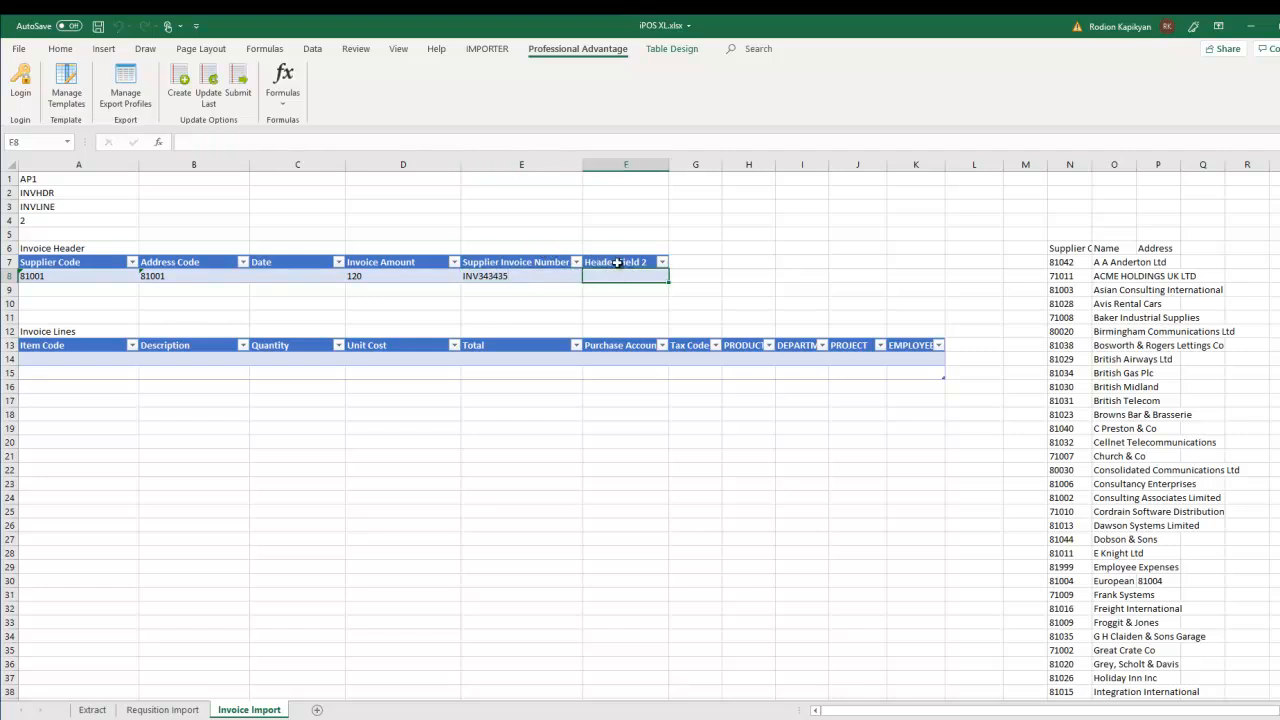
{"action": "type", "text": "omment"}
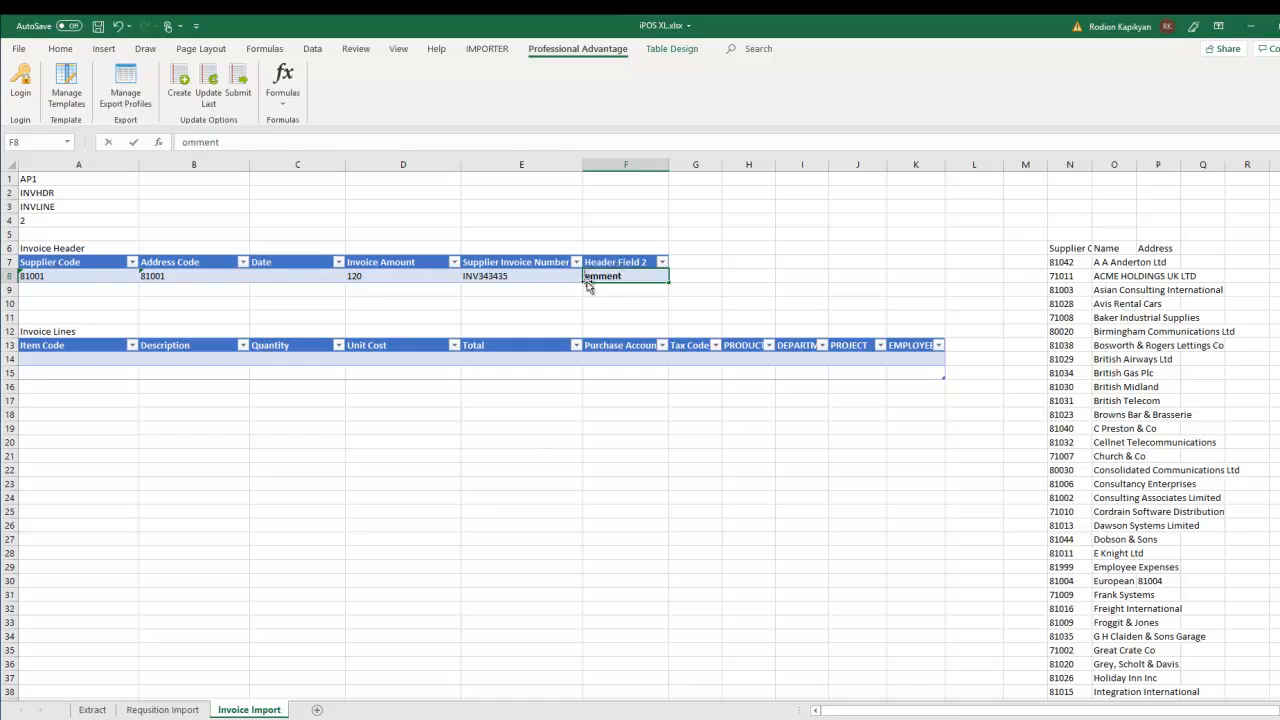
{"action": "left_click", "coordinate": [549, 401]}
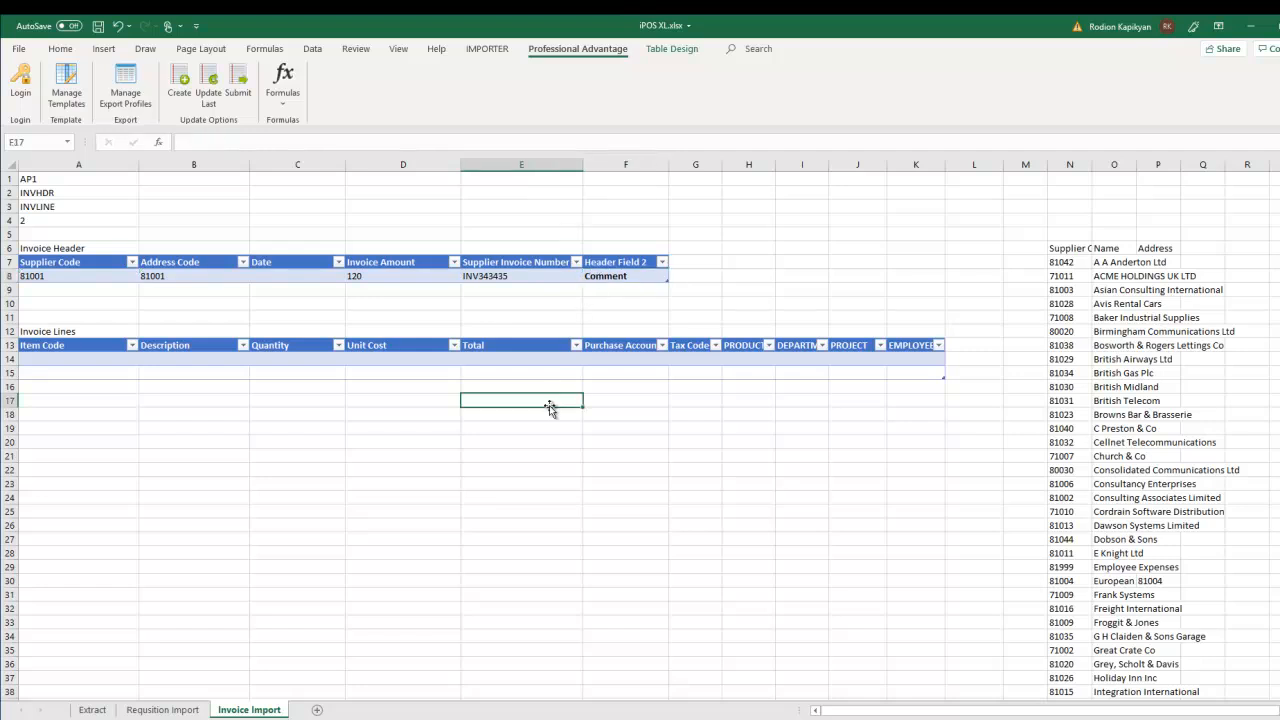
{"action": "left_click", "coordinate": [101, 360]}
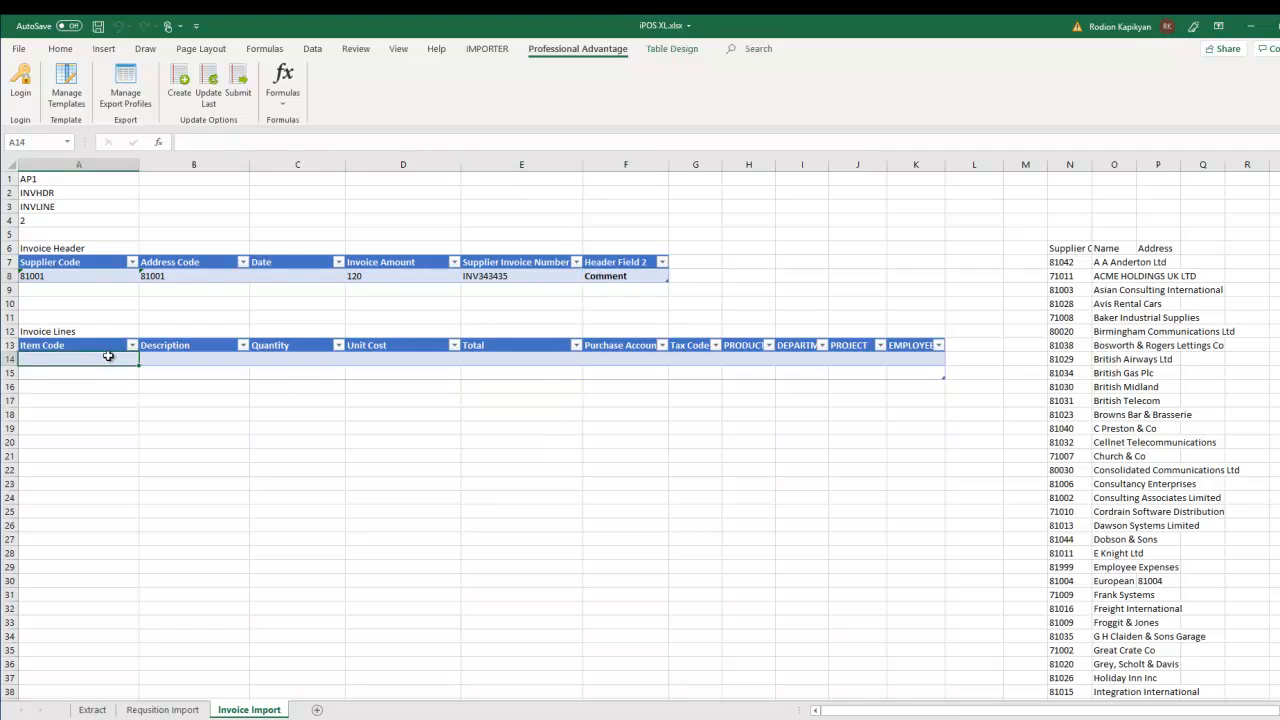
- Add an invoice line for item 4000 APPLIANCE SERVICING at unit cost 100, totalling 120
{"action": "type", "text": "4000"}
{"action": "left_click", "coordinate": [79, 429]}
{"action": "left_click", "coordinate": [403, 360]}
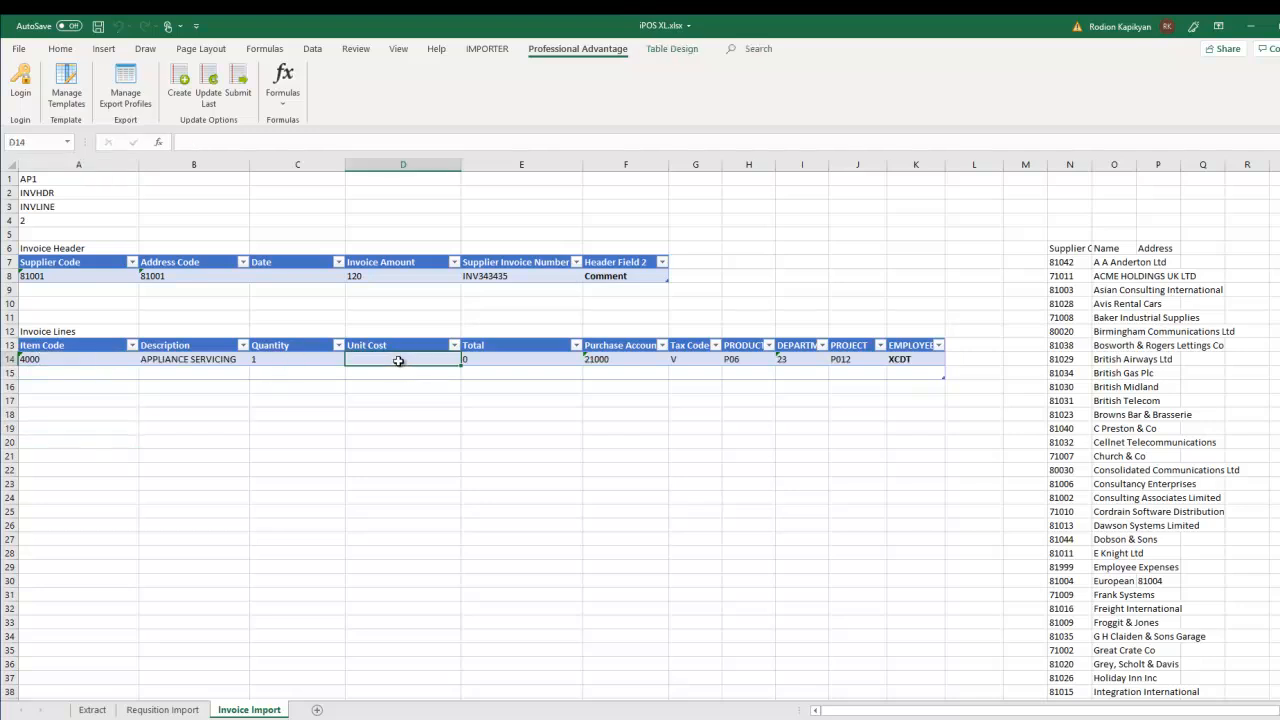
{"action": "type", "text": "100"}
{"action": "left_click", "coordinate": [504, 441]}
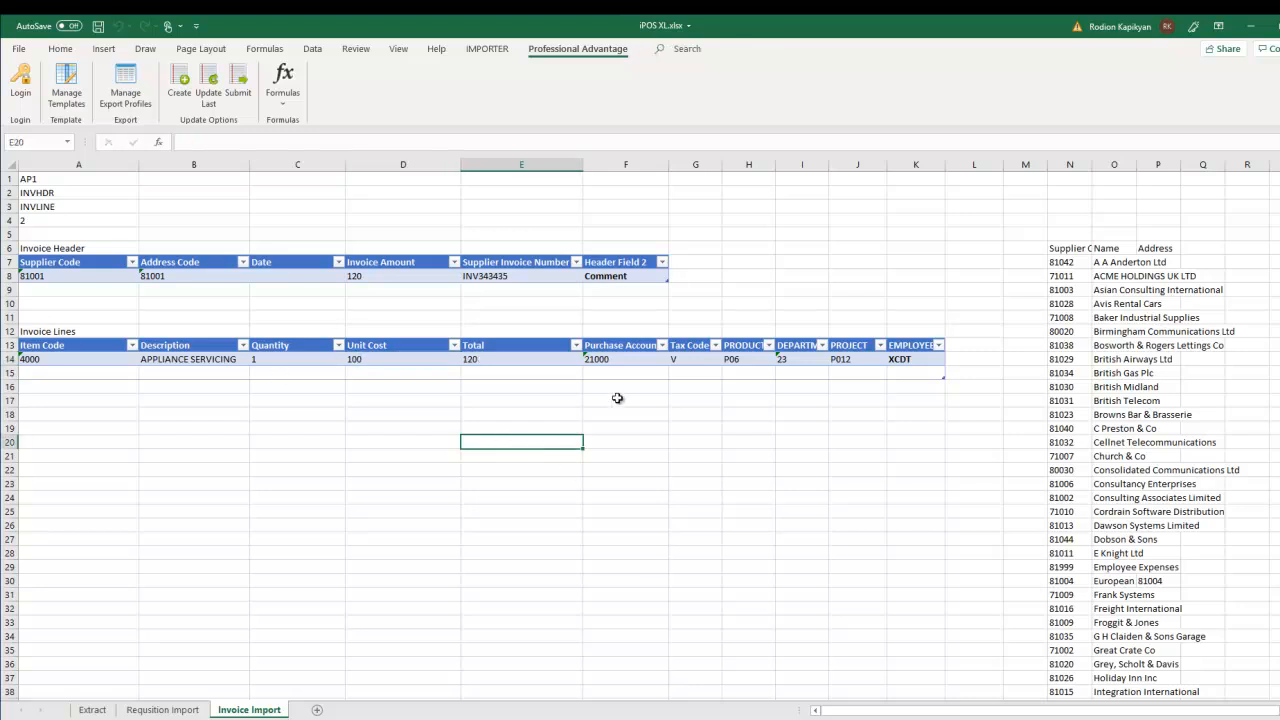
{"action": "left_click", "coordinate": [382, 375]}
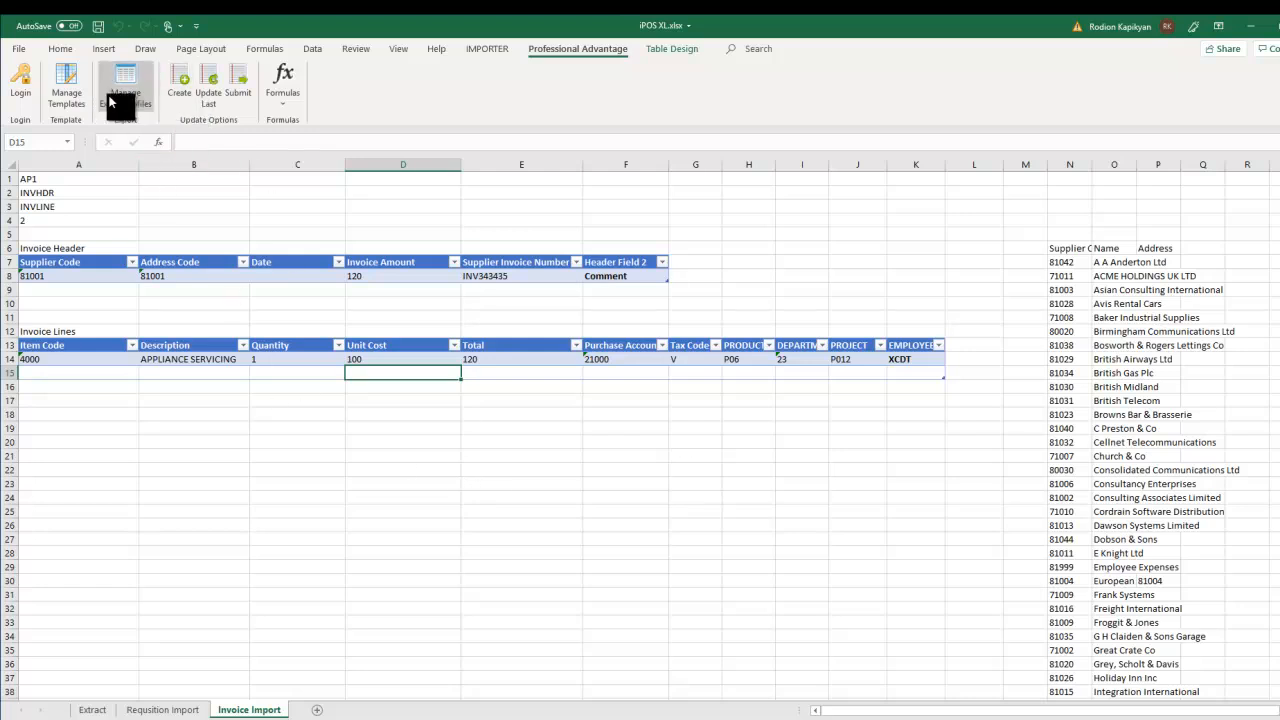
- Create the invoice in iPOS, acknowledge the Invoice created message, and go to the Extract sheet
{"action": "left_click", "coordinate": [177, 78]}
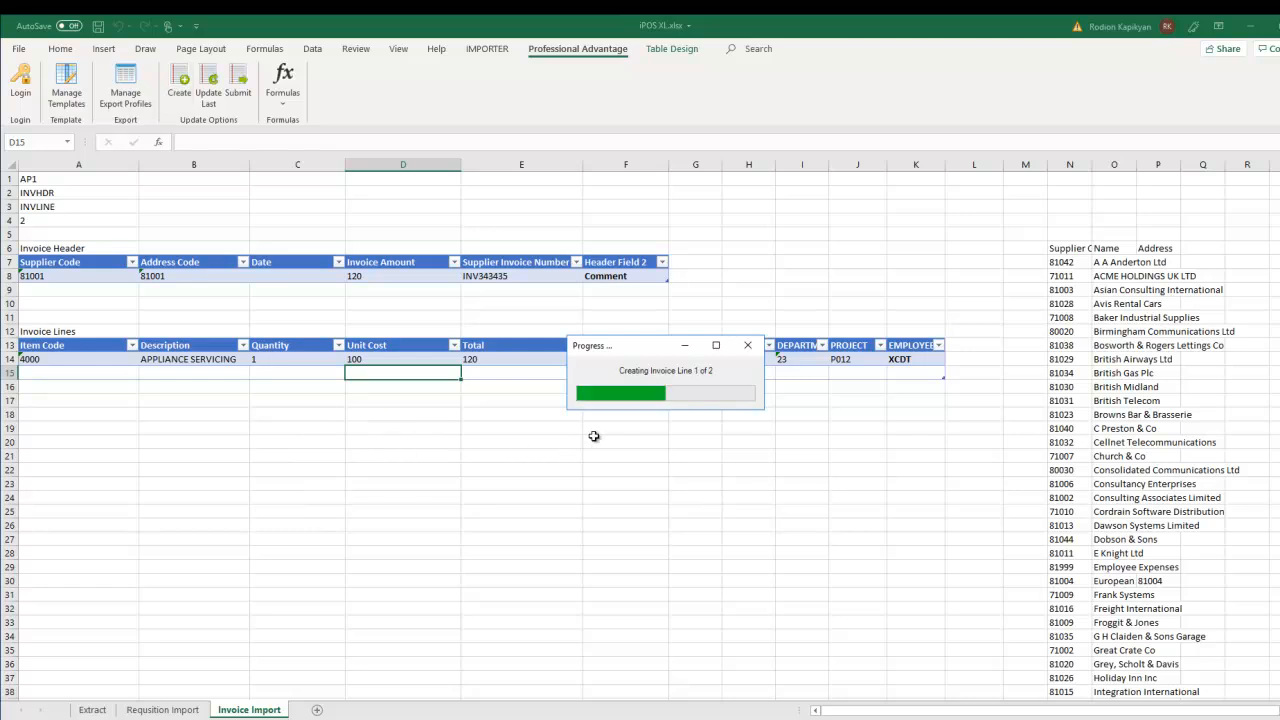
{"action": "left_click", "coordinate": [692, 436]}
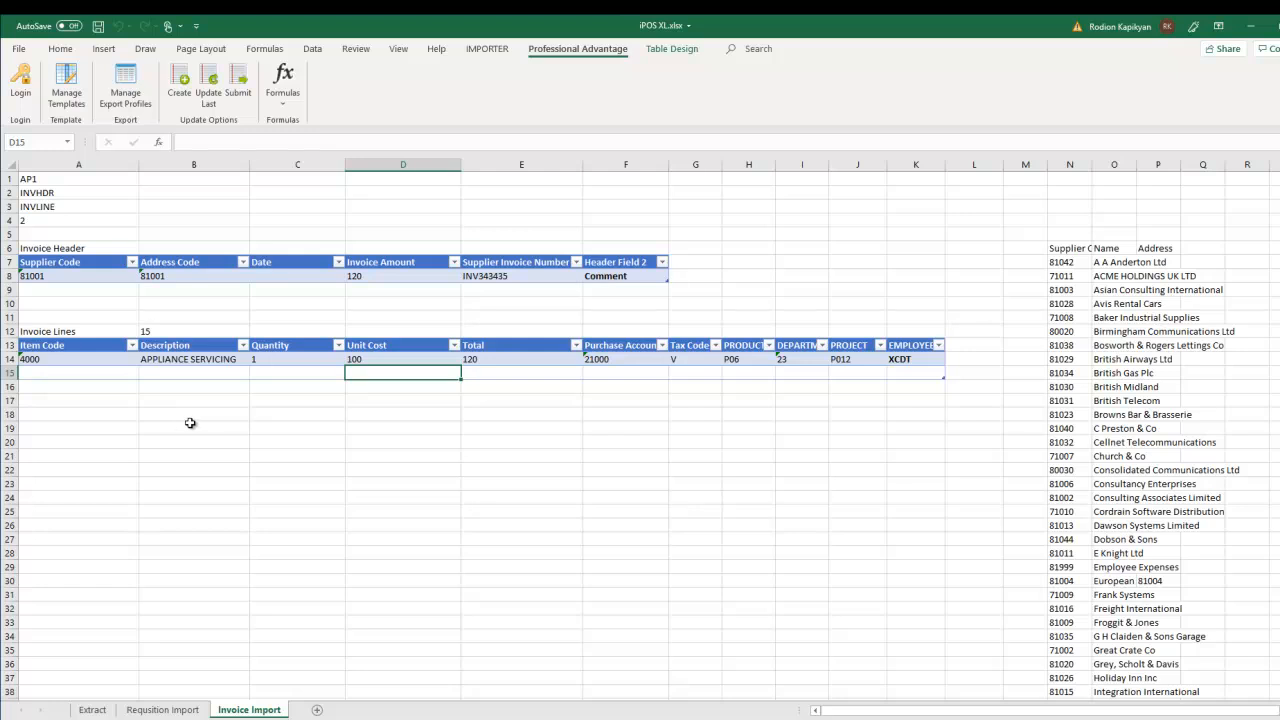
{"action": "left_click", "coordinate": [92, 710]}
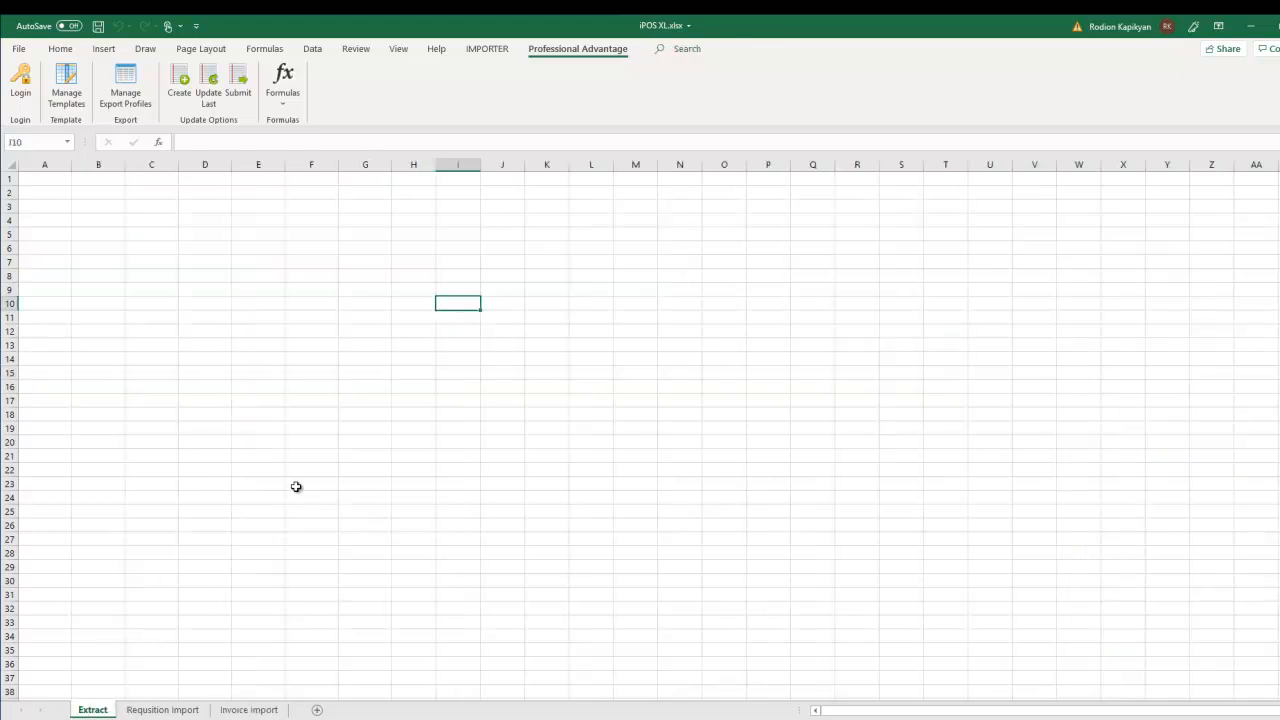
- Select cell A2 on the blank Extract sheet and open the Manage Export Profiles pane
{"action": "left_click", "coordinate": [40, 200]}
{"action": "left_click", "coordinate": [38, 196]}
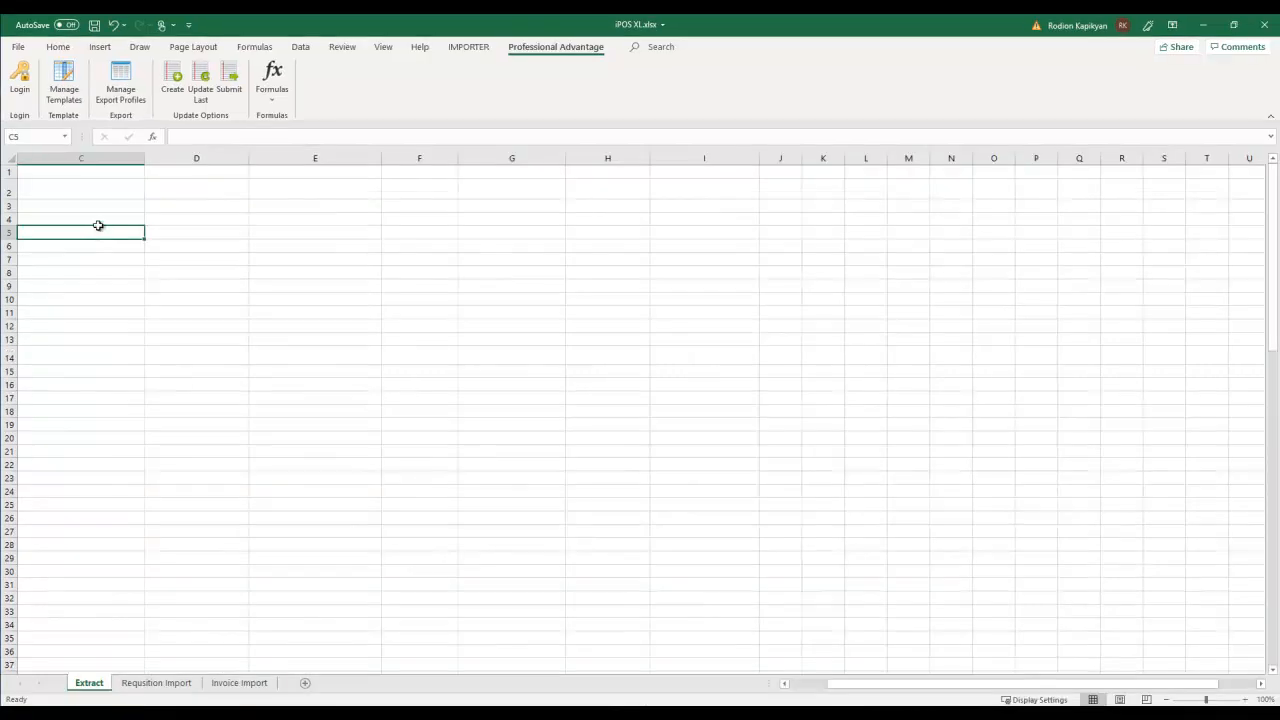
{"action": "left_click", "coordinate": [121, 82]}
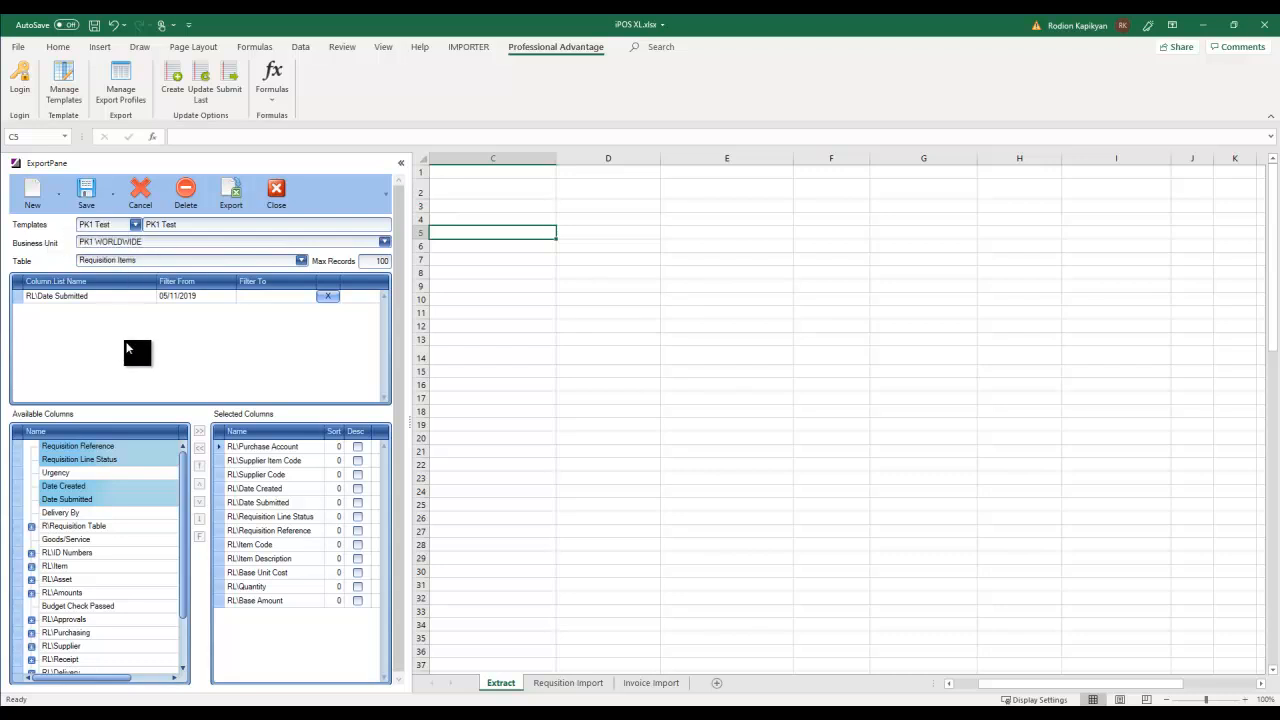
- Choose the PK1 Test export template and keep PK1 WORLDWIDE as the business unit
{"action": "left_click", "coordinate": [135, 226]}
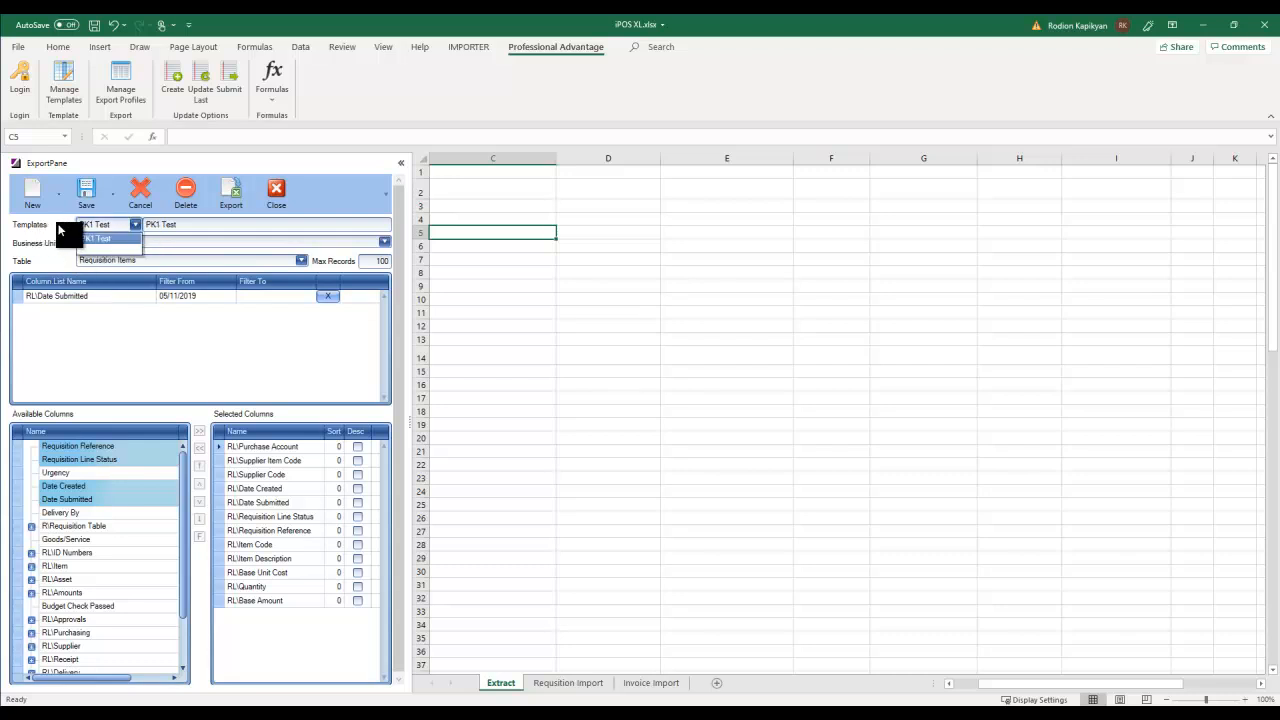
{"action": "left_click", "coordinate": [90, 238]}
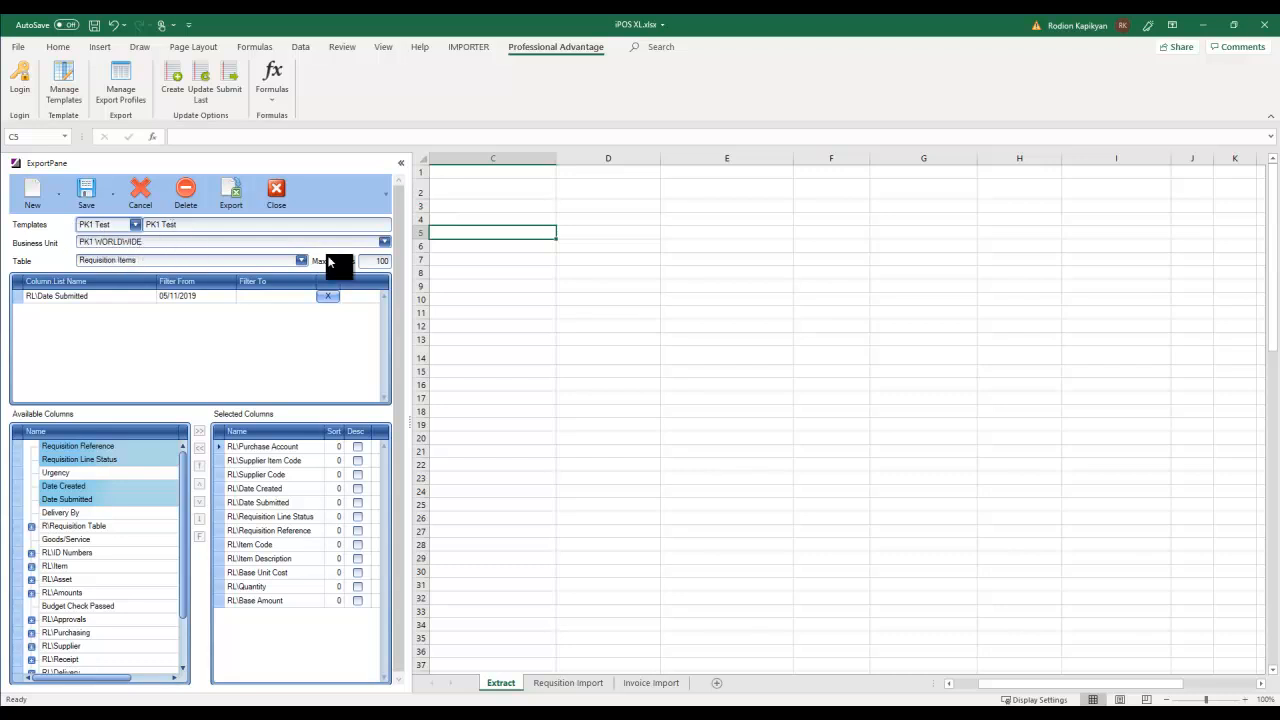
{"action": "left_click", "coordinate": [384, 242]}
{"action": "left_click", "coordinate": [62, 240]}
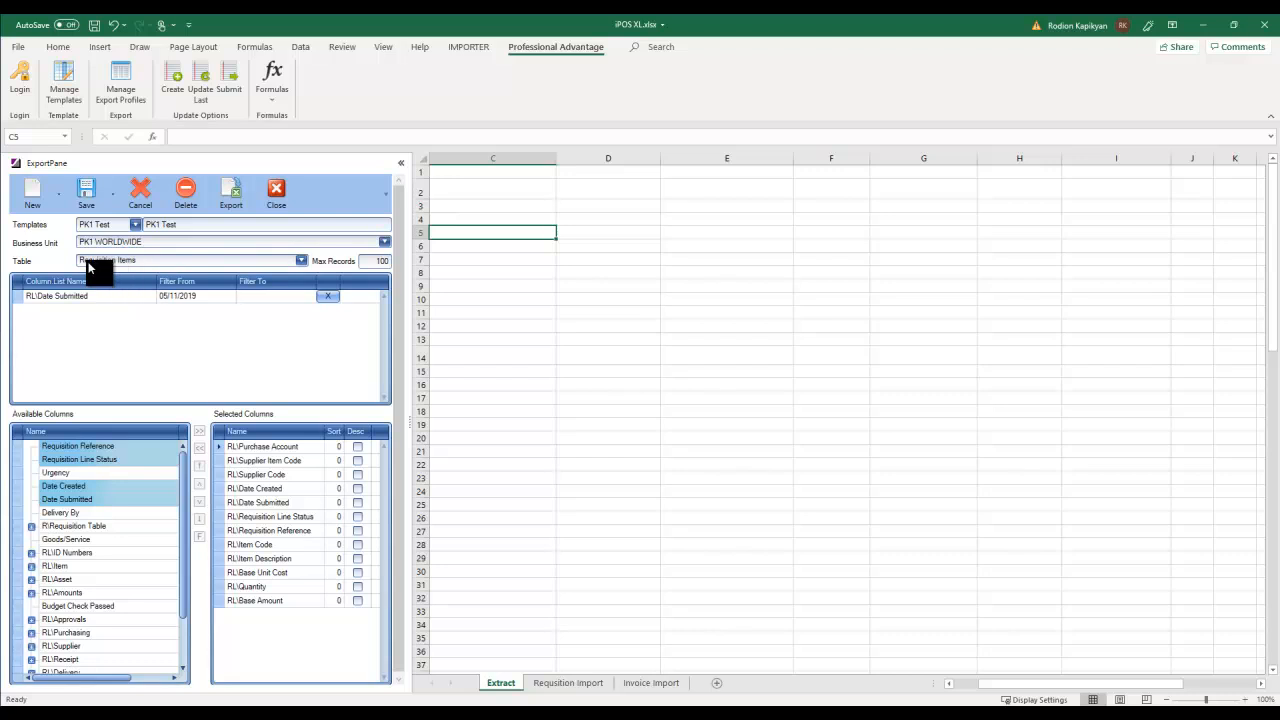
{"action": "left_click", "coordinate": [301, 260]}
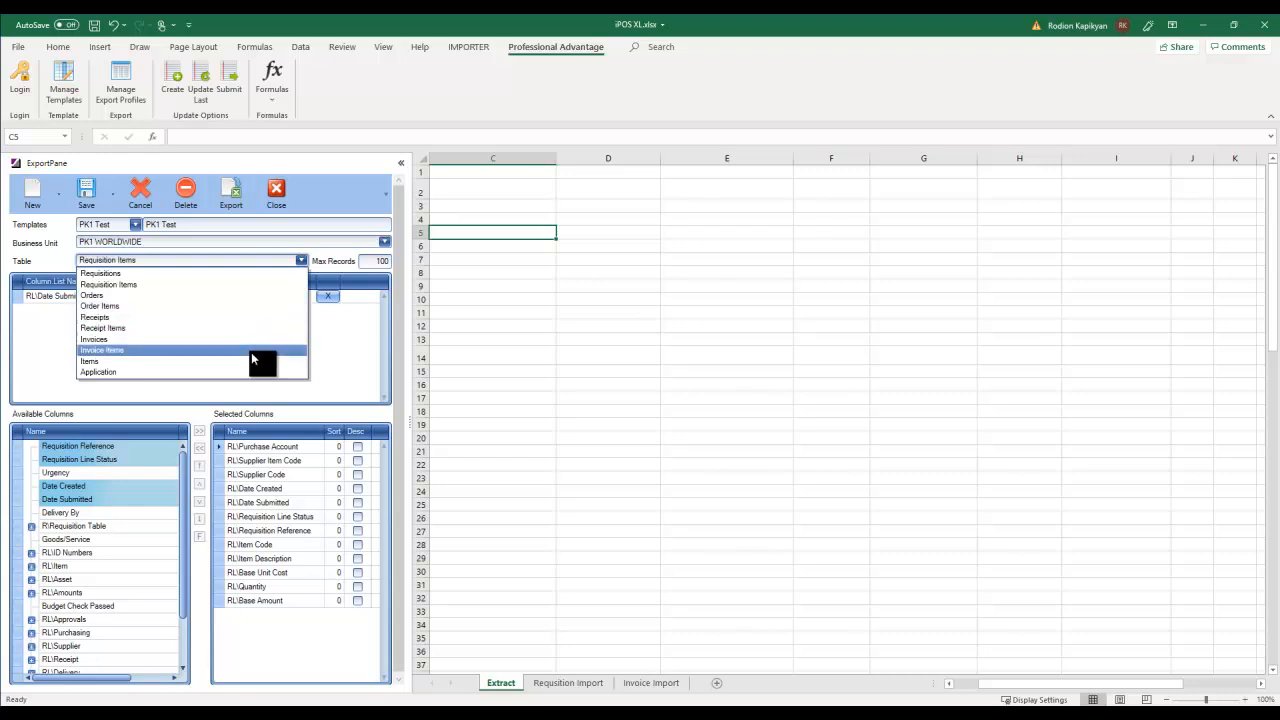
- Switch the export table to Requisitions and add all of its available columns
{"action": "left_click", "coordinate": [61, 260]}
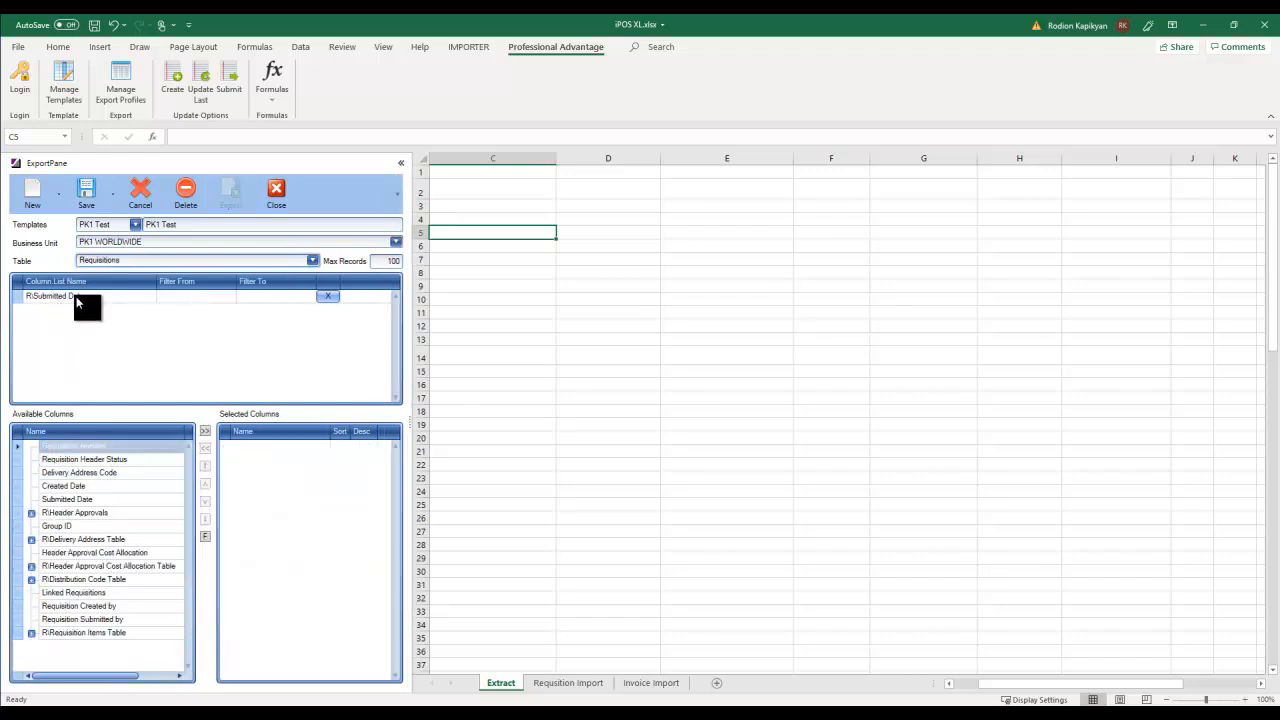
{"action": "left_click", "coordinate": [212, 296]}
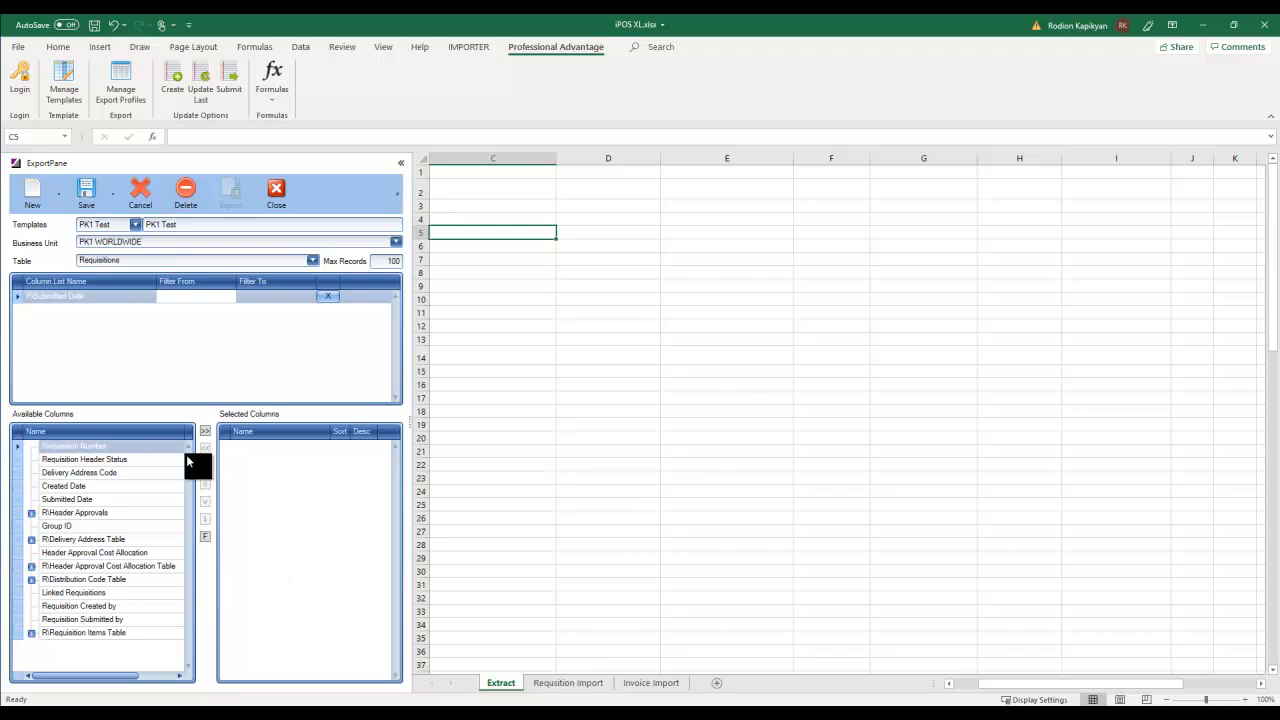
{"action": "left_click", "coordinate": [205, 431]}
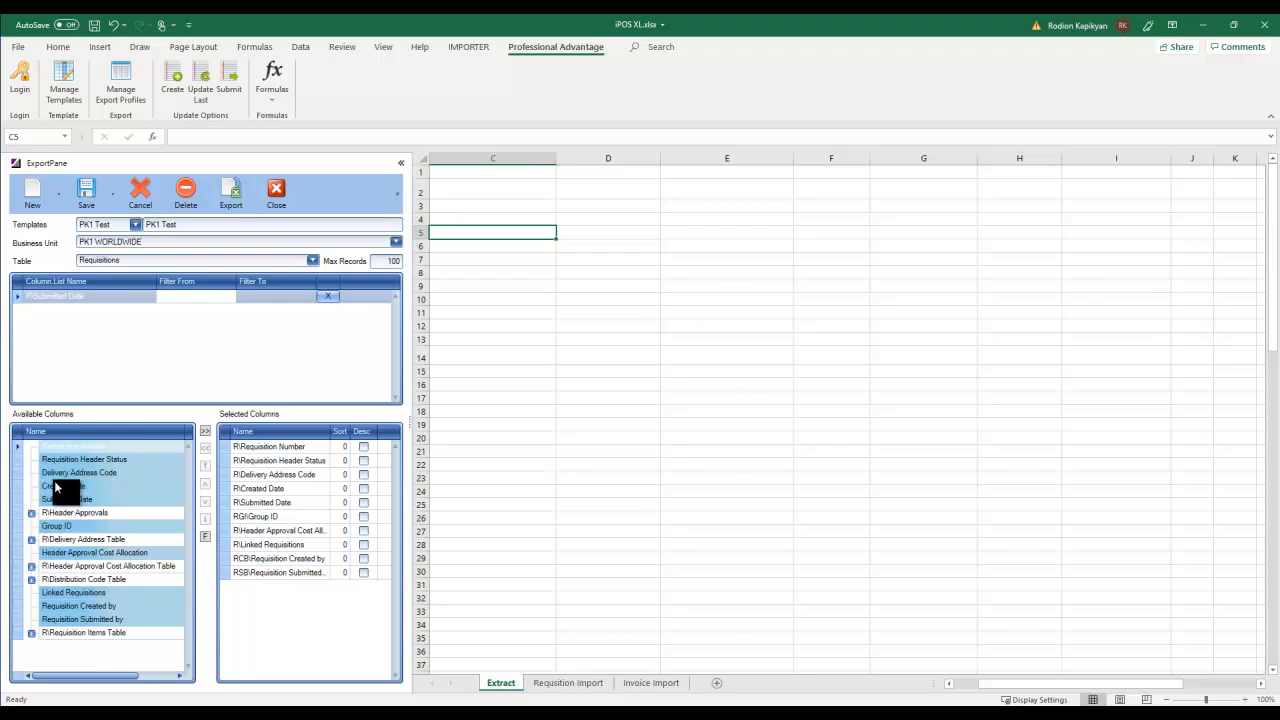
- Expand Header Approvals and Distribution Code Table, select Distribution Code, and target cell C1
{"action": "left_click", "coordinate": [31, 514]}
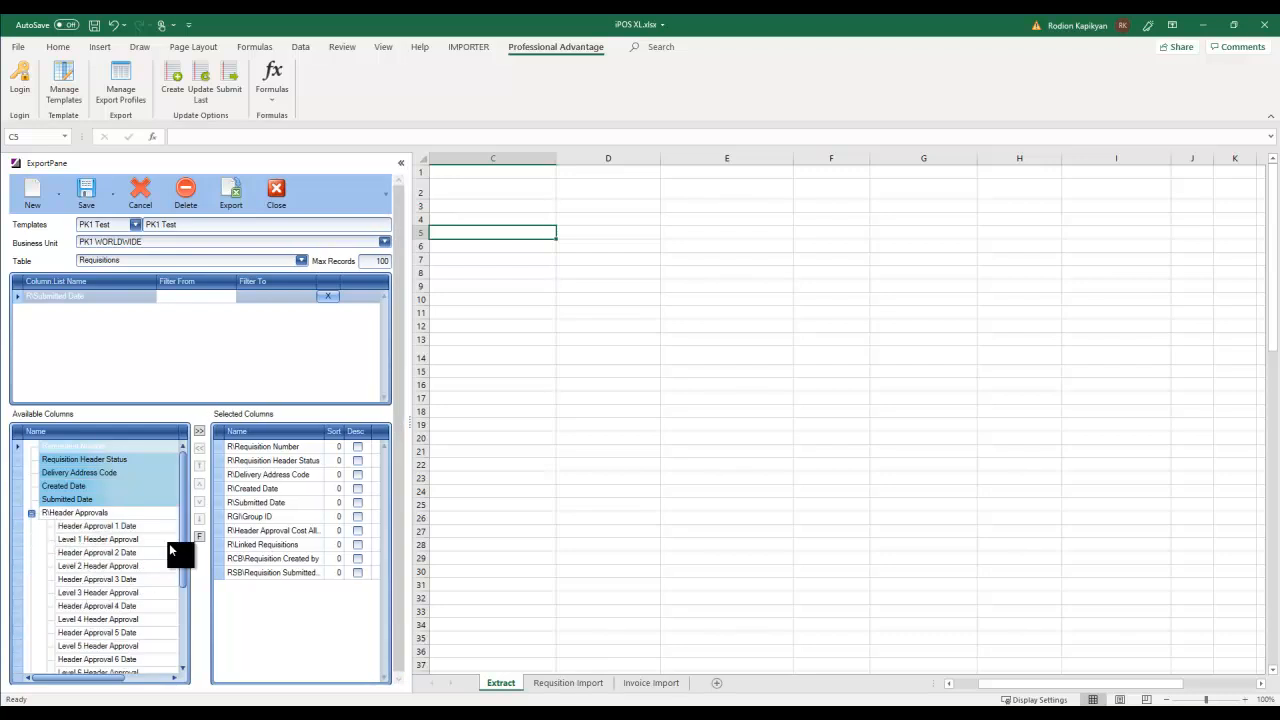
{"action": "left_click_drag", "start_coordinate": [181, 531], "coordinate": [181, 618]}
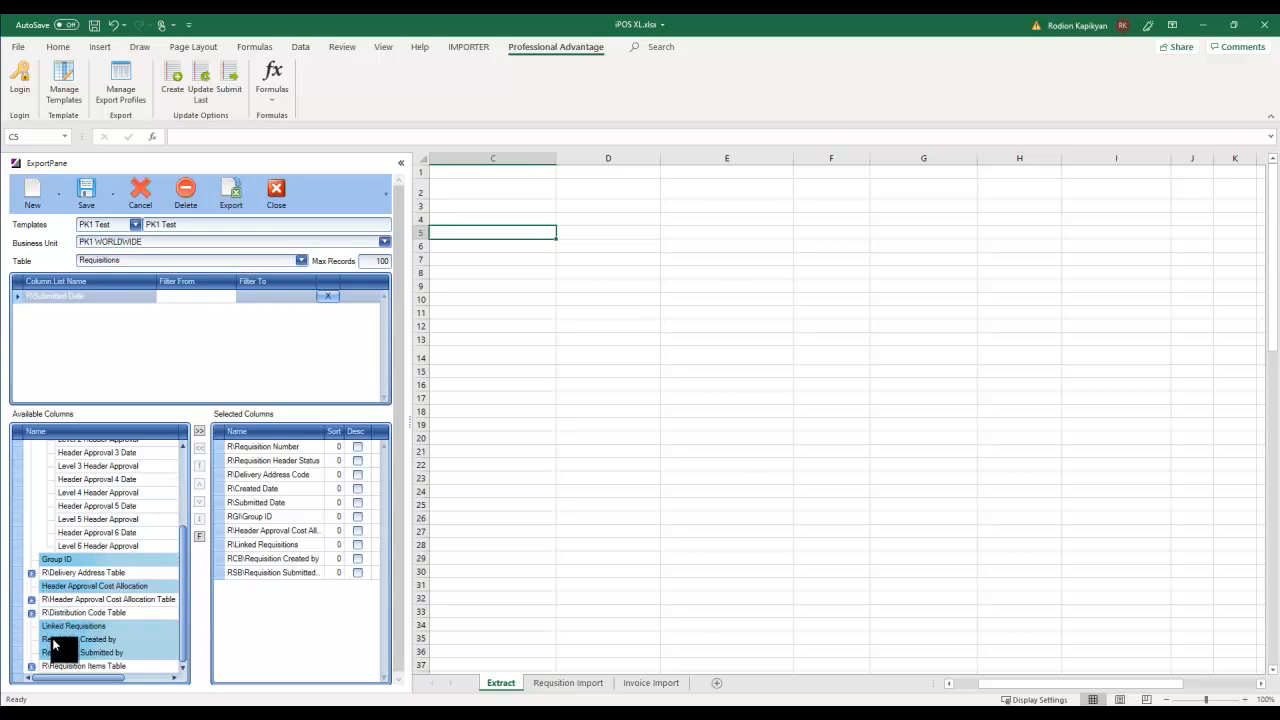
{"action": "left_click", "coordinate": [31, 612]}
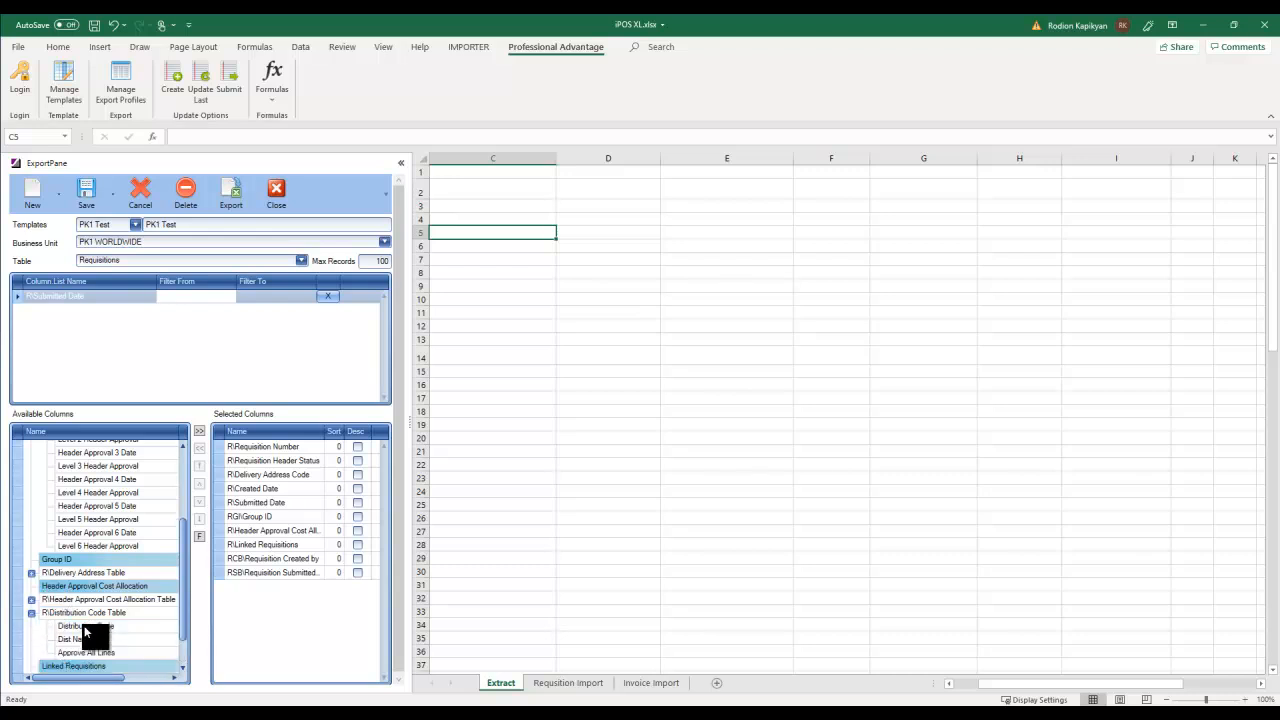
{"action": "left_click_drag", "start_coordinate": [182, 585], "coordinate": [180, 618]}
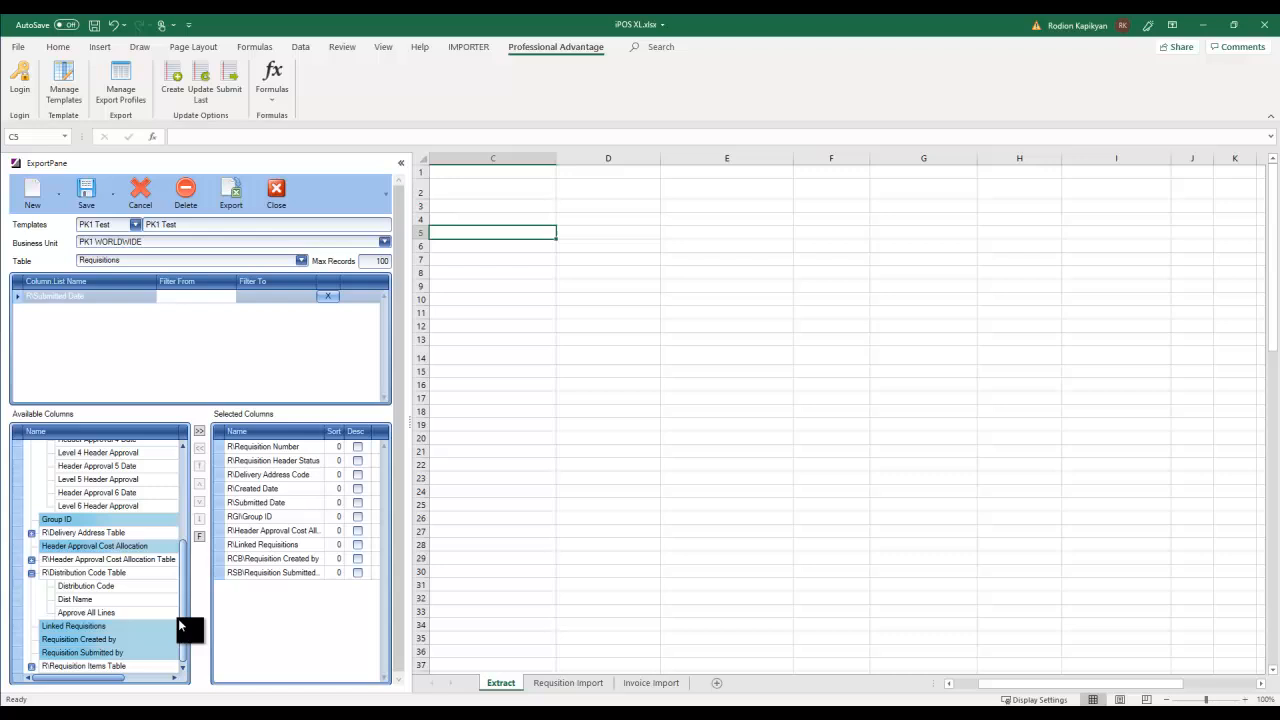
{"action": "left_click", "coordinate": [78, 585]}
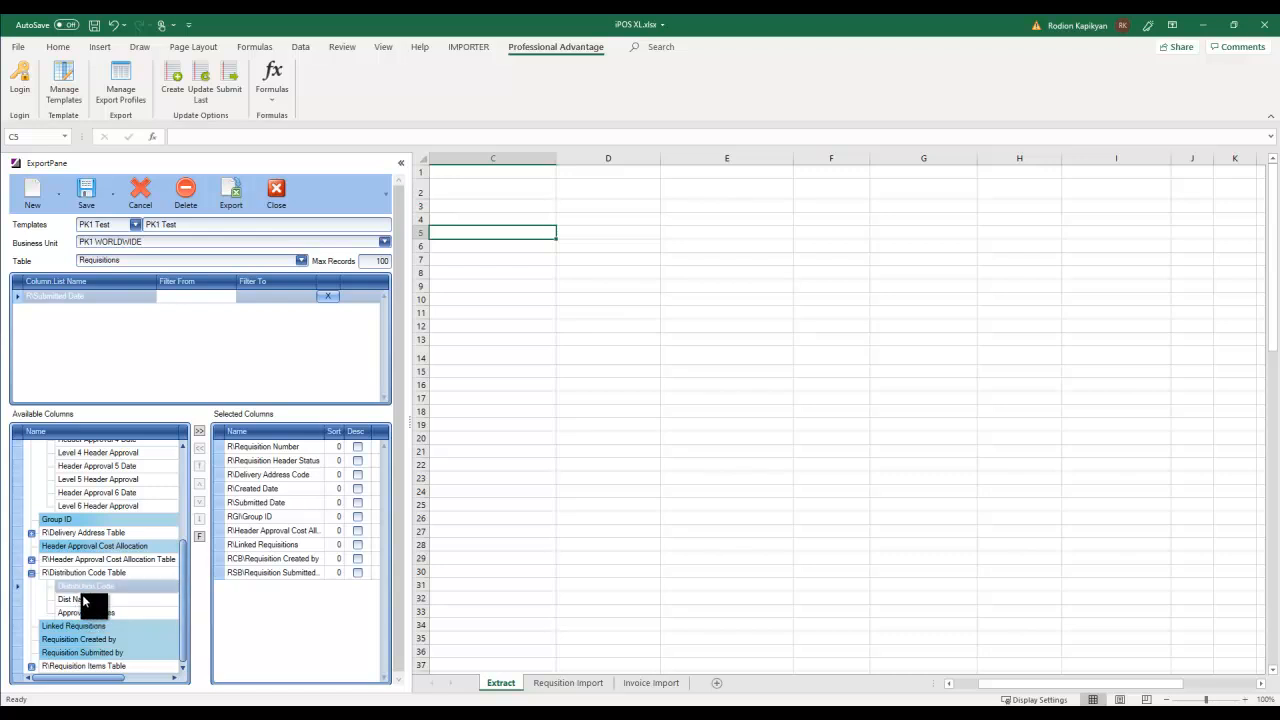
{"action": "left_click_drag", "start_coordinate": [183, 571], "coordinate": [189, 457]}
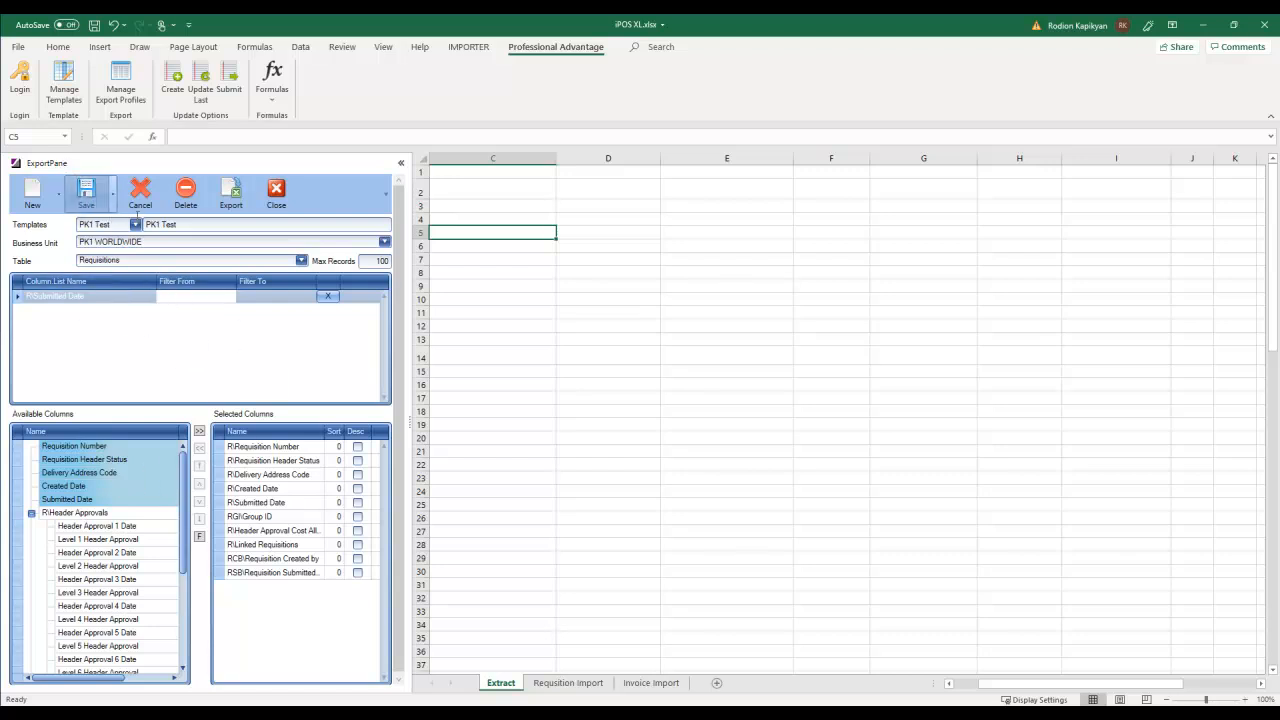
{"action": "left_click", "coordinate": [446, 178]}
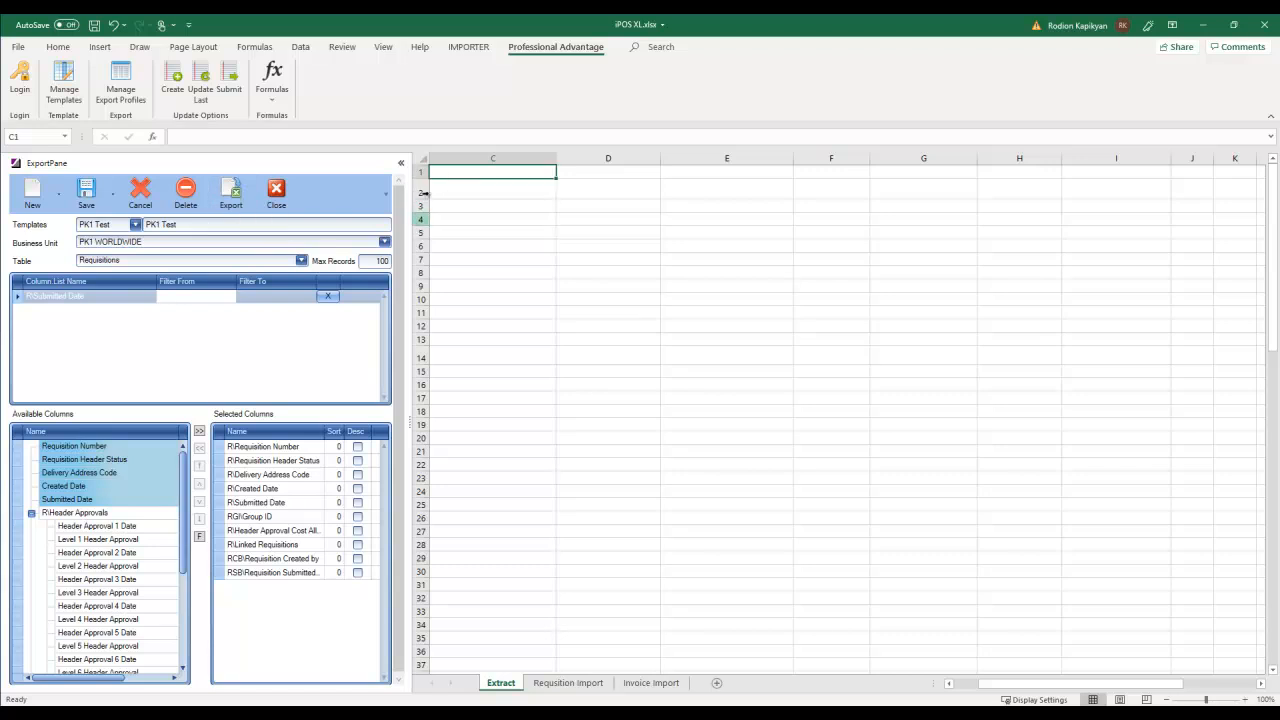
- Export the requisition rows, widen column F for Procurement Requisitioners, and narrow column E
{"action": "left_click_drag", "start_coordinate": [426, 199], "coordinate": [426, 194]}
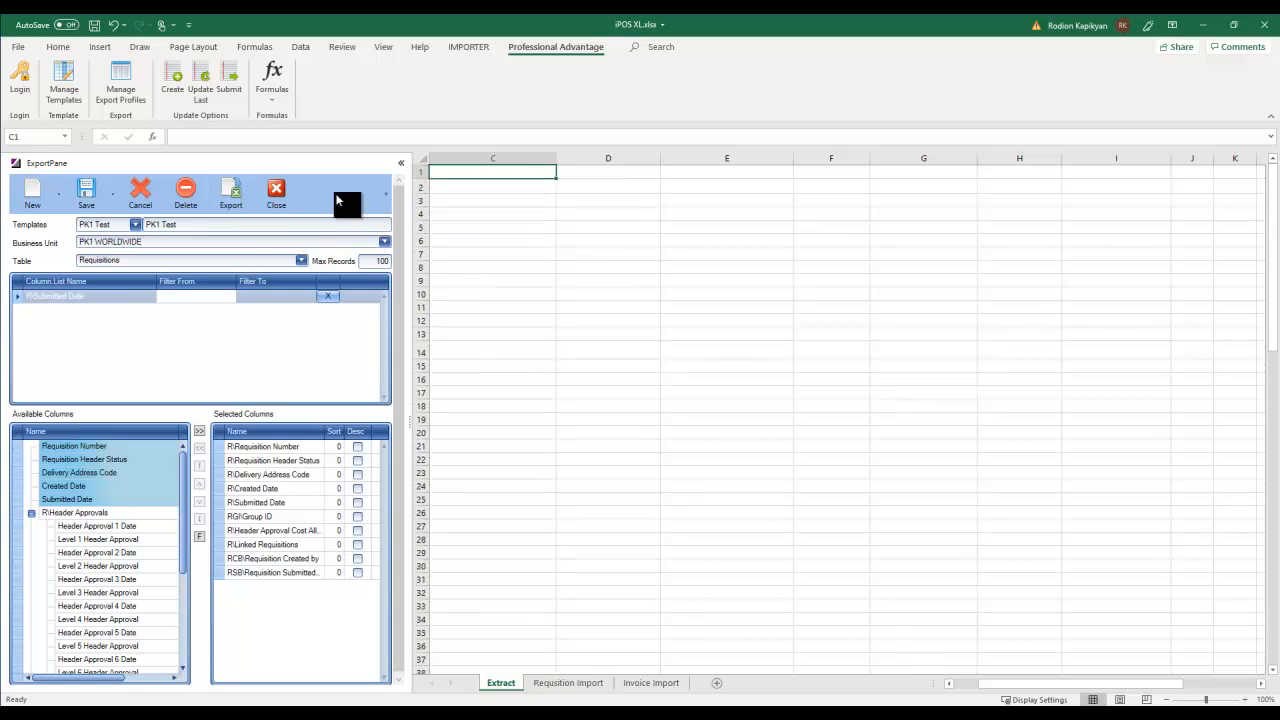
{"action": "left_click", "coordinate": [233, 199]}
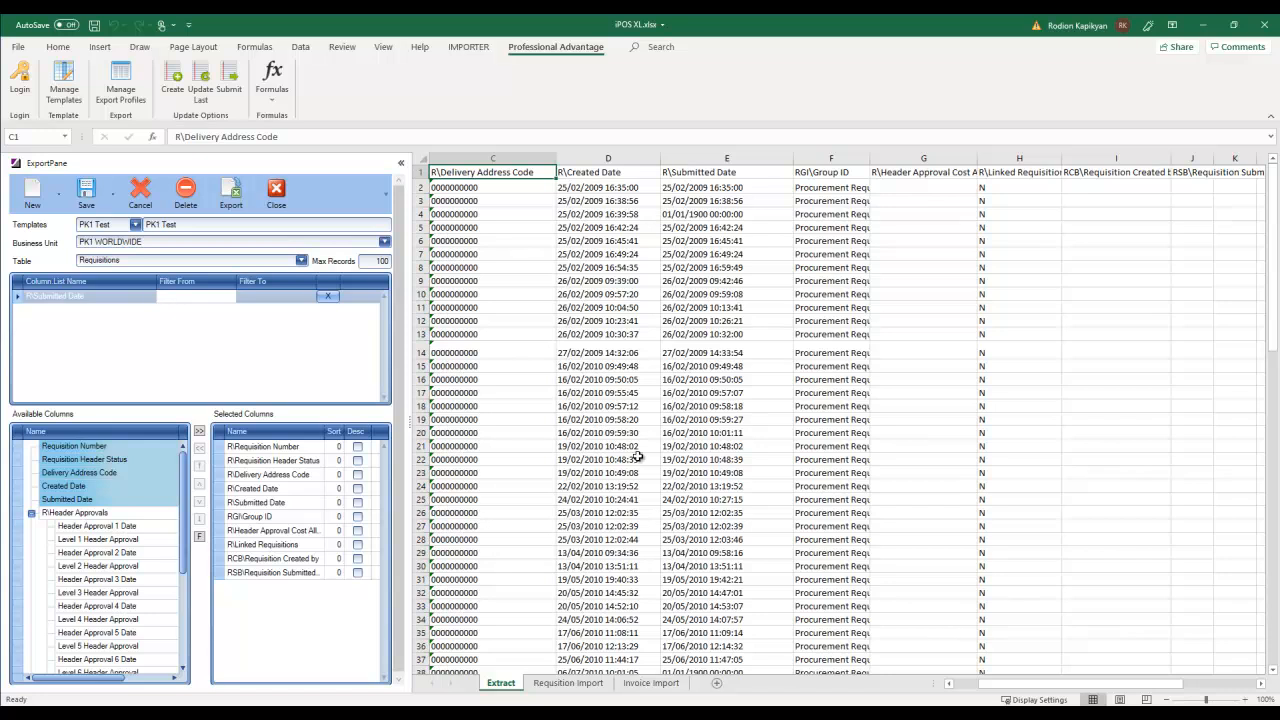
{"action": "left_click", "coordinate": [574, 318]}
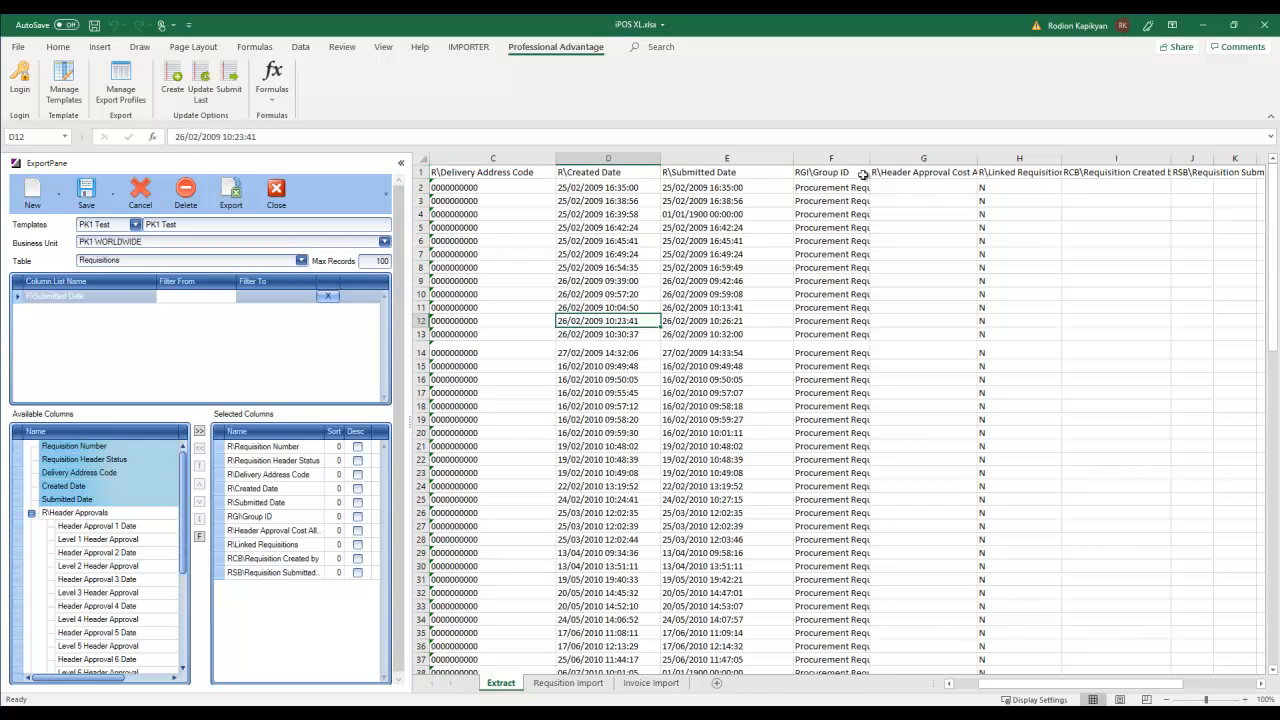
{"action": "left_click_drag", "start_coordinate": [873, 158], "coordinate": [920, 158]}
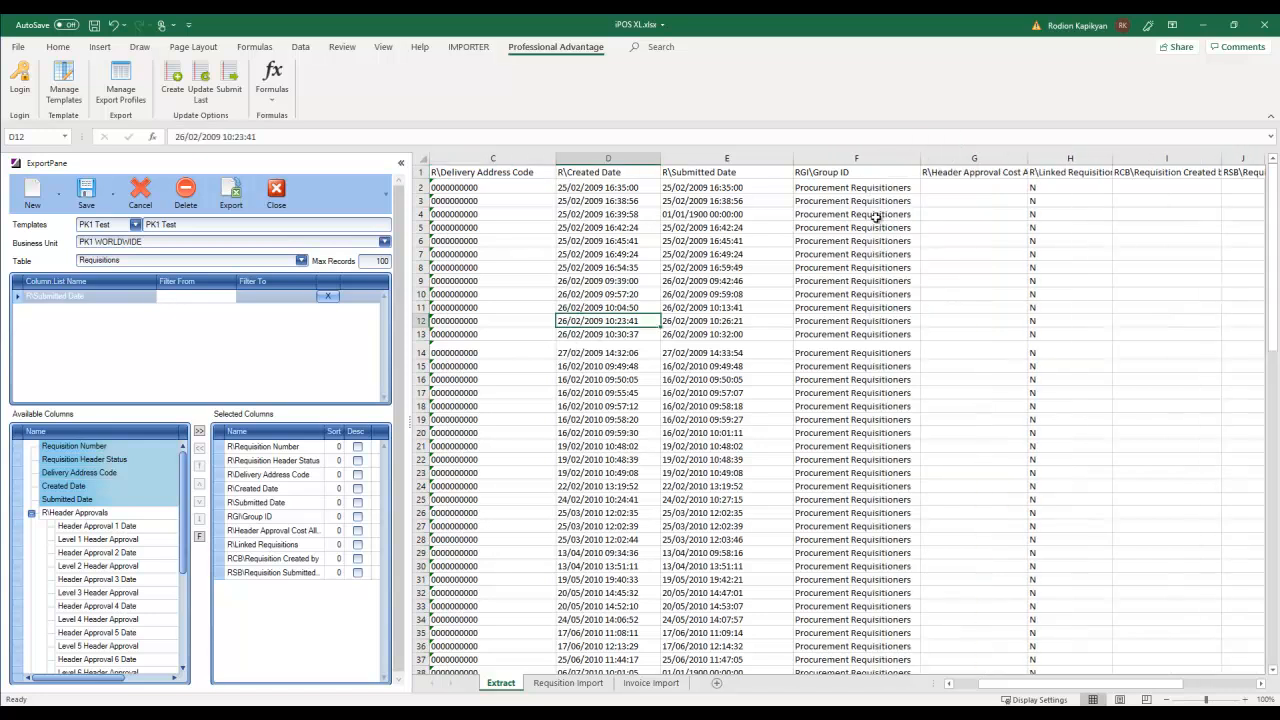
{"action": "left_click_drag", "start_coordinate": [794, 157], "coordinate": [757, 158]}
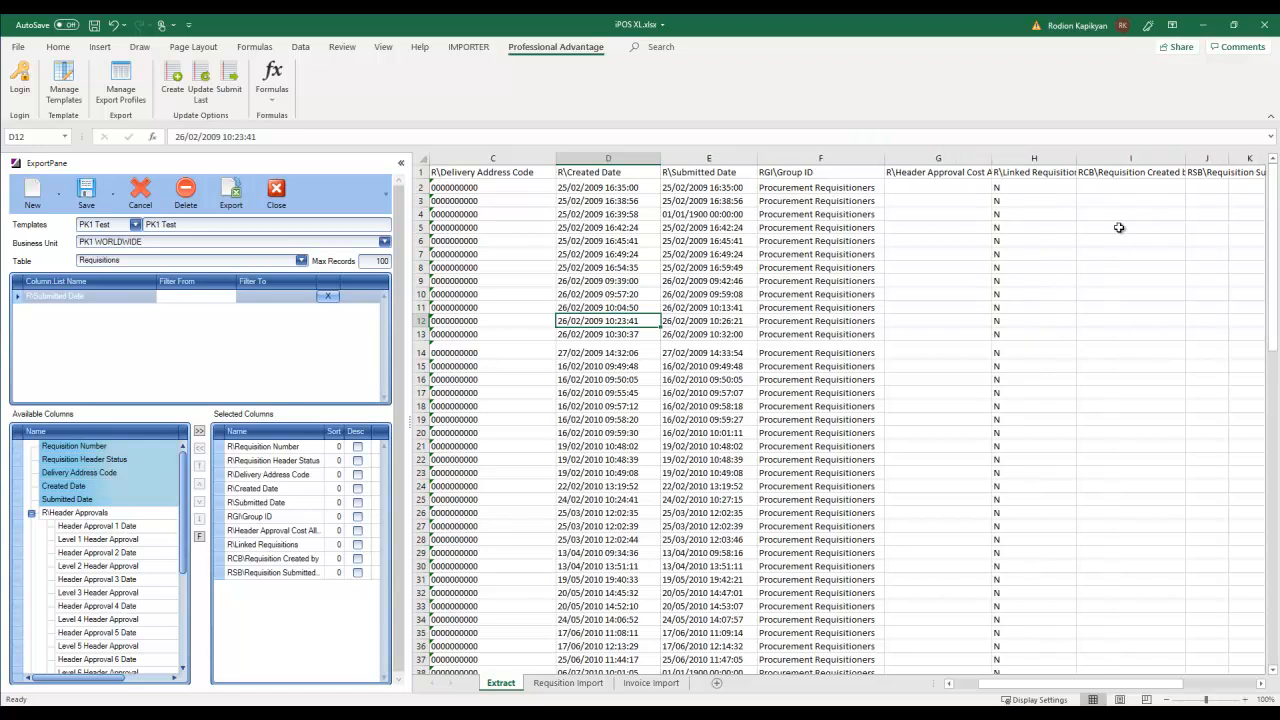
{"action": "mouse_move", "coordinate": [995, 685]}
{"action": "left_mouse_down"}
{"action": "mouse_move", "coordinate": [1140, 684]}
{"action": "mouse_move", "coordinate": [975, 688]}
{"action": "left_mouse_up"}
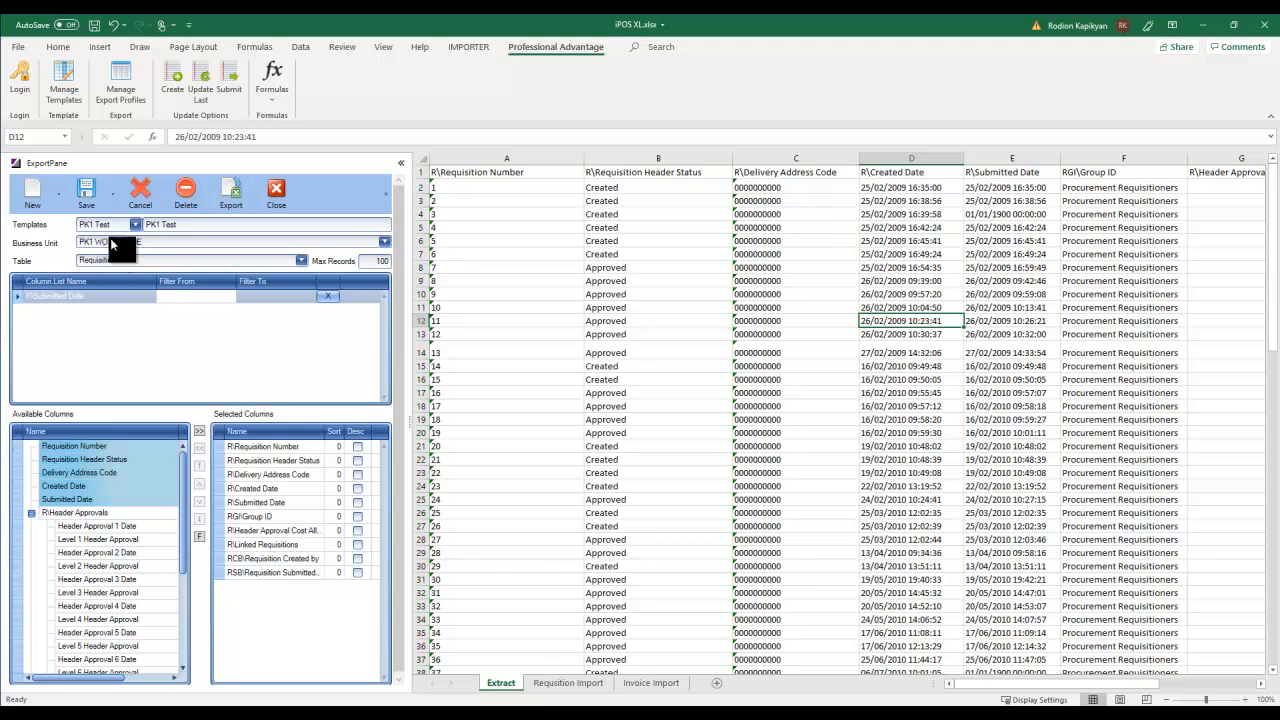
- Clear the whole Extract sheet, start at A1, and add all basic Requisition Items columns
{"action": "left_click", "coordinate": [301, 260]}
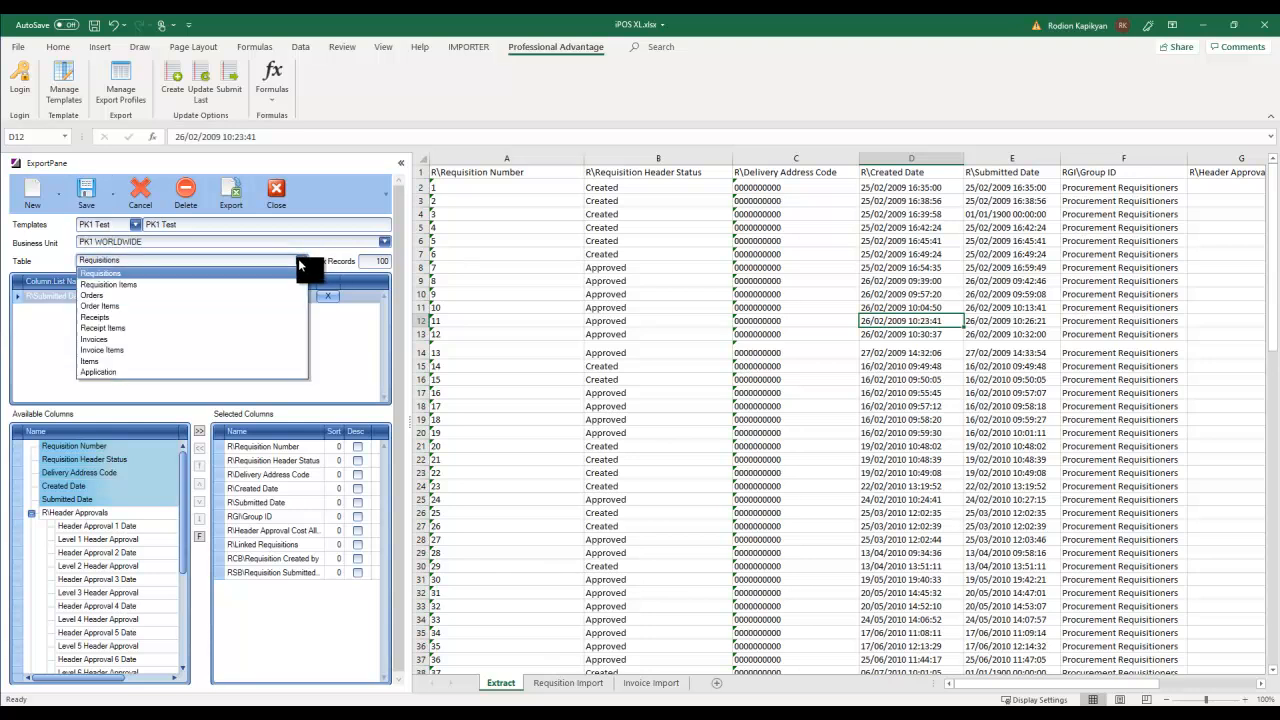
{"action": "left_click", "coordinate": [134, 286]}
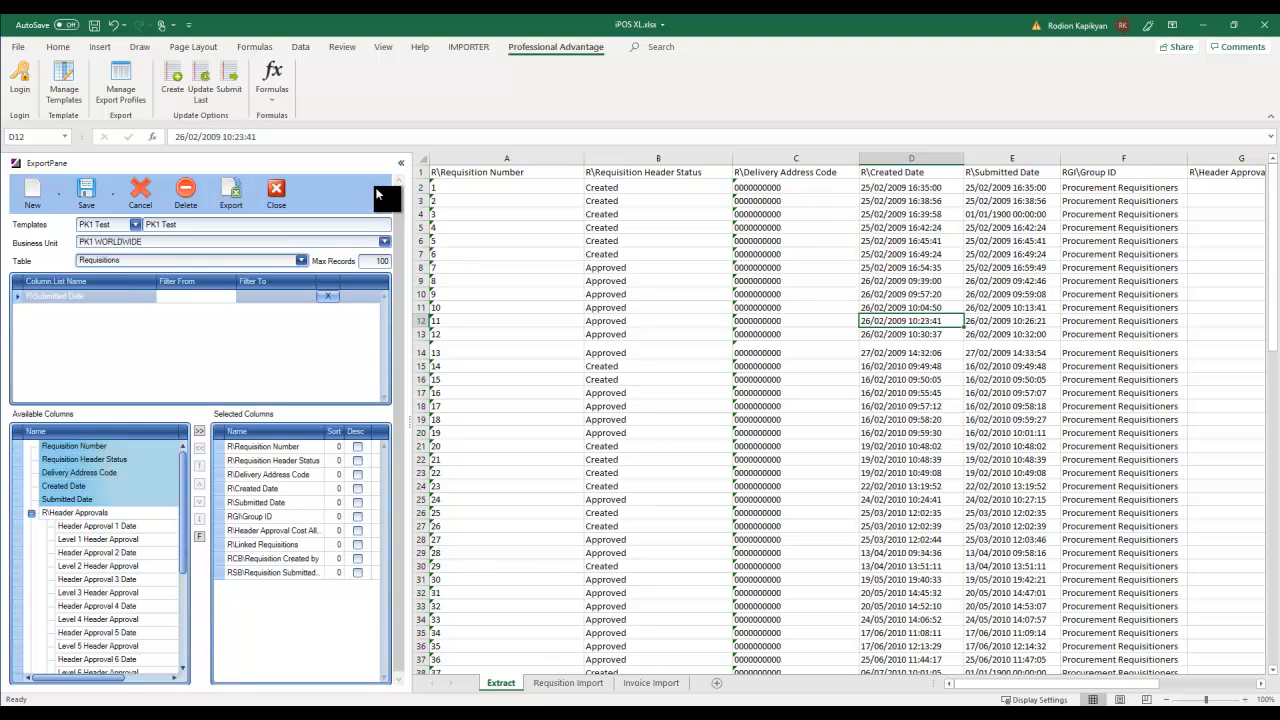
{"action": "left_click", "coordinate": [421, 156]}
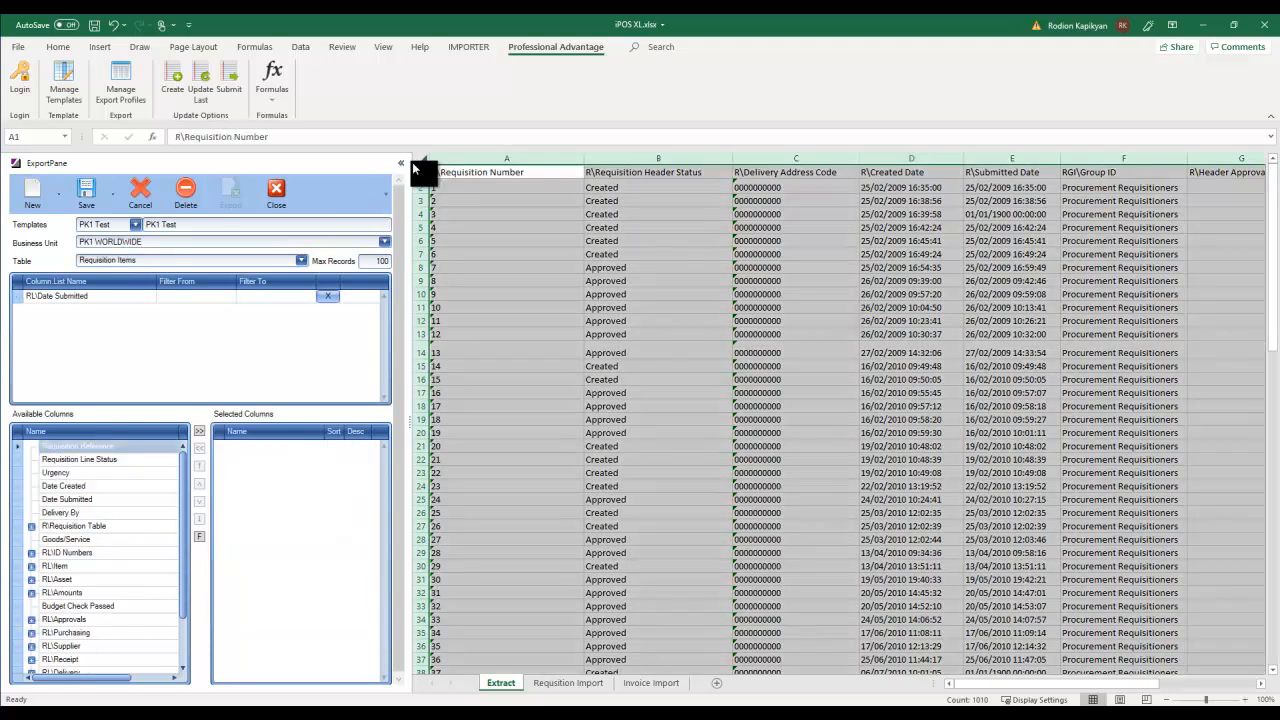
{"action": "key", "text": "Delete"}
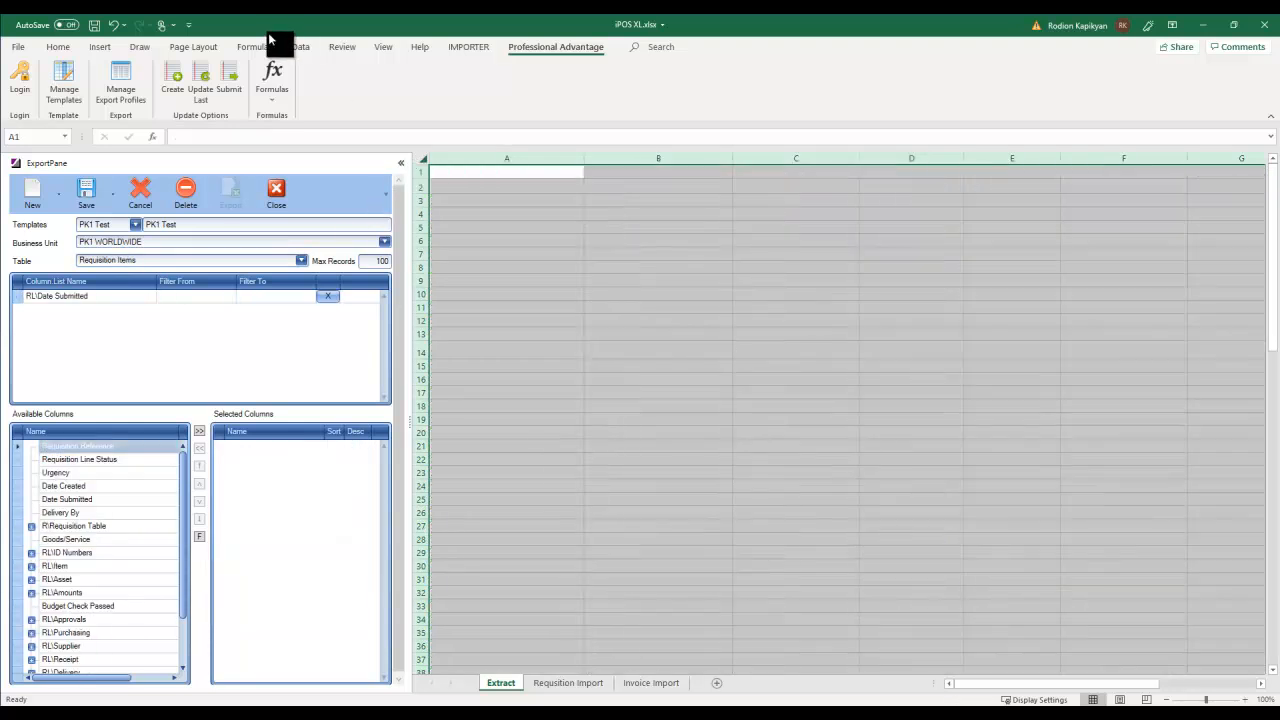
{"action": "left_click", "coordinate": [450, 172]}
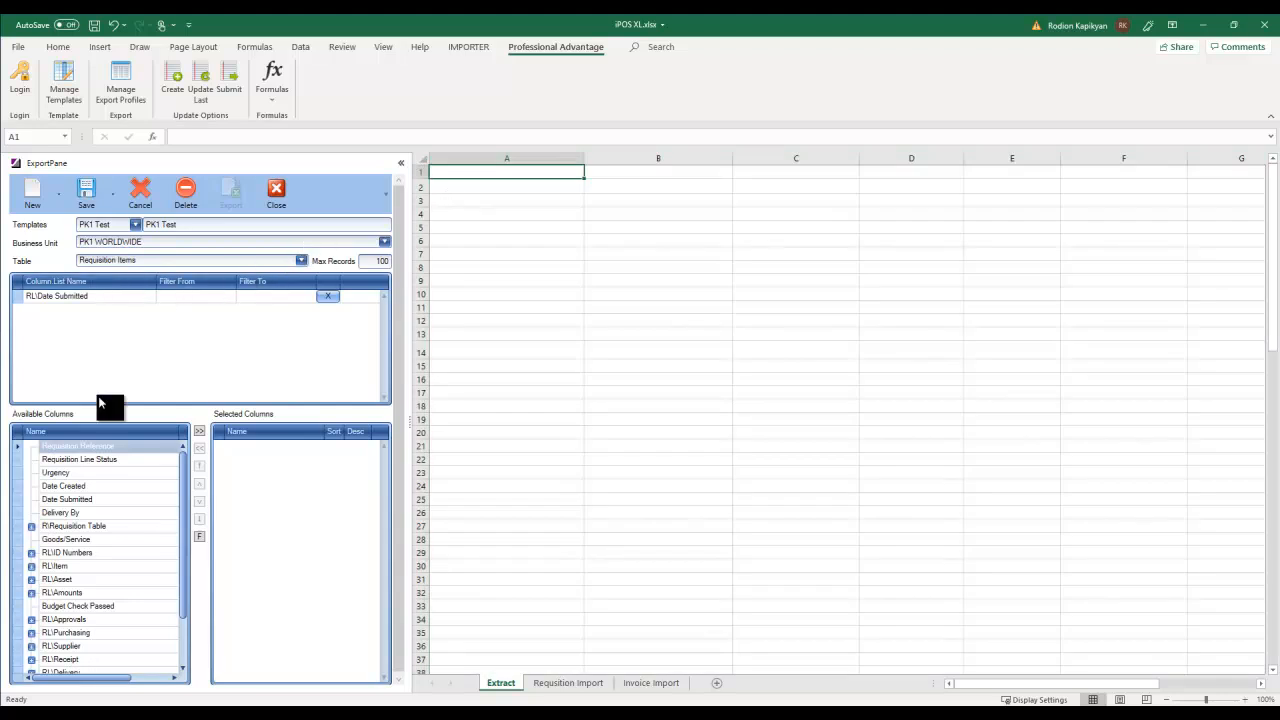
{"action": "left_click", "coordinate": [199, 431]}
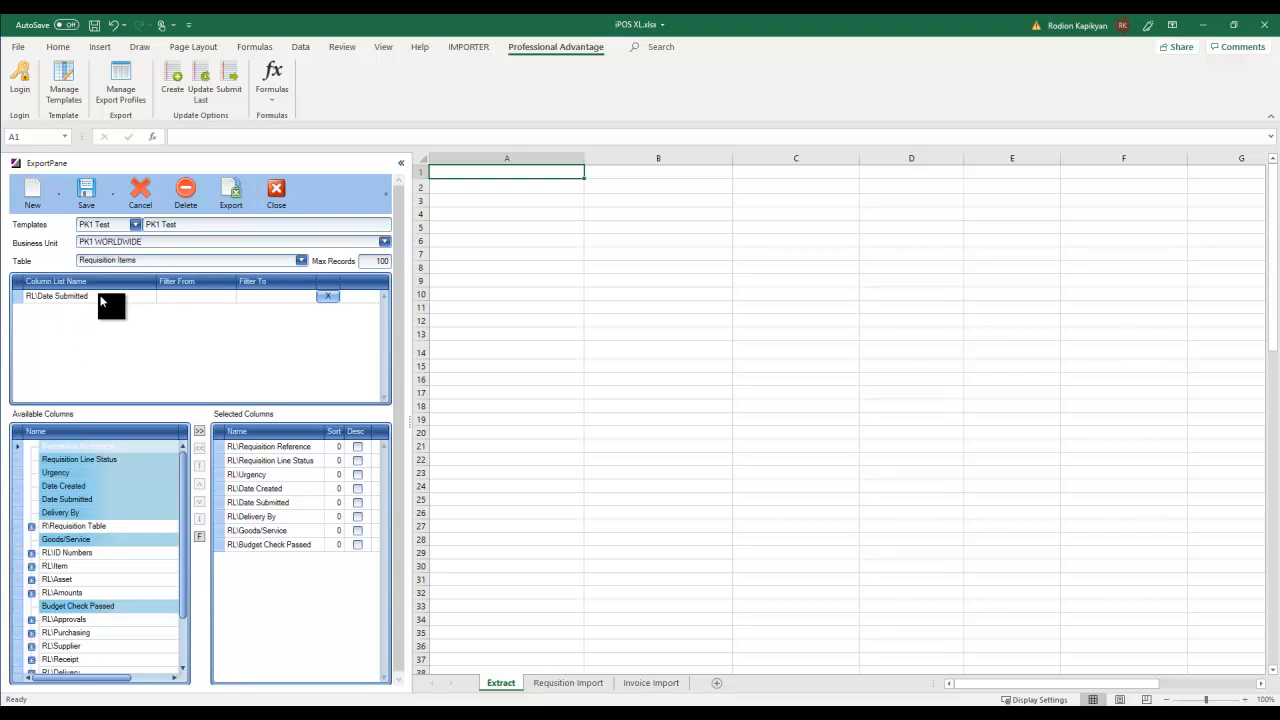
{"action": "left_click", "coordinate": [213, 297]}
- Leave Date Submitted without a date and add Item Code and Item Description columns
{"action": "left_click", "coordinate": [229, 296]}
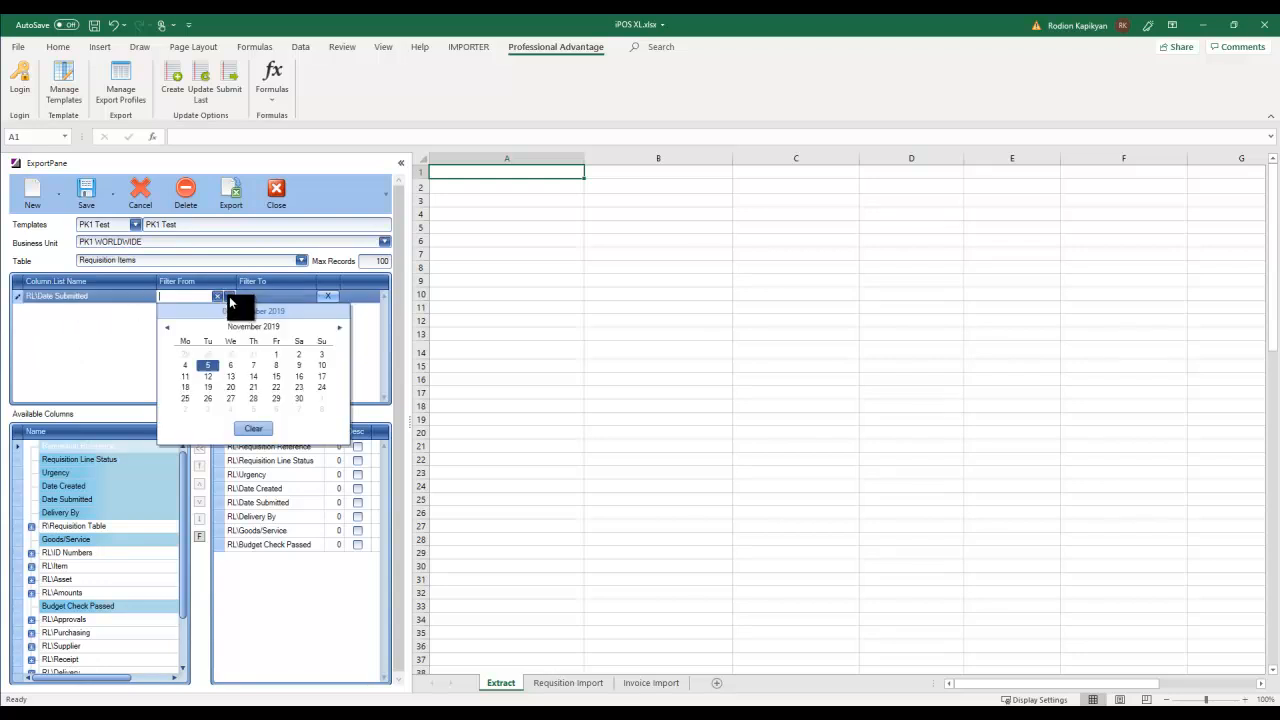
{"action": "left_click", "coordinate": [126, 319]}
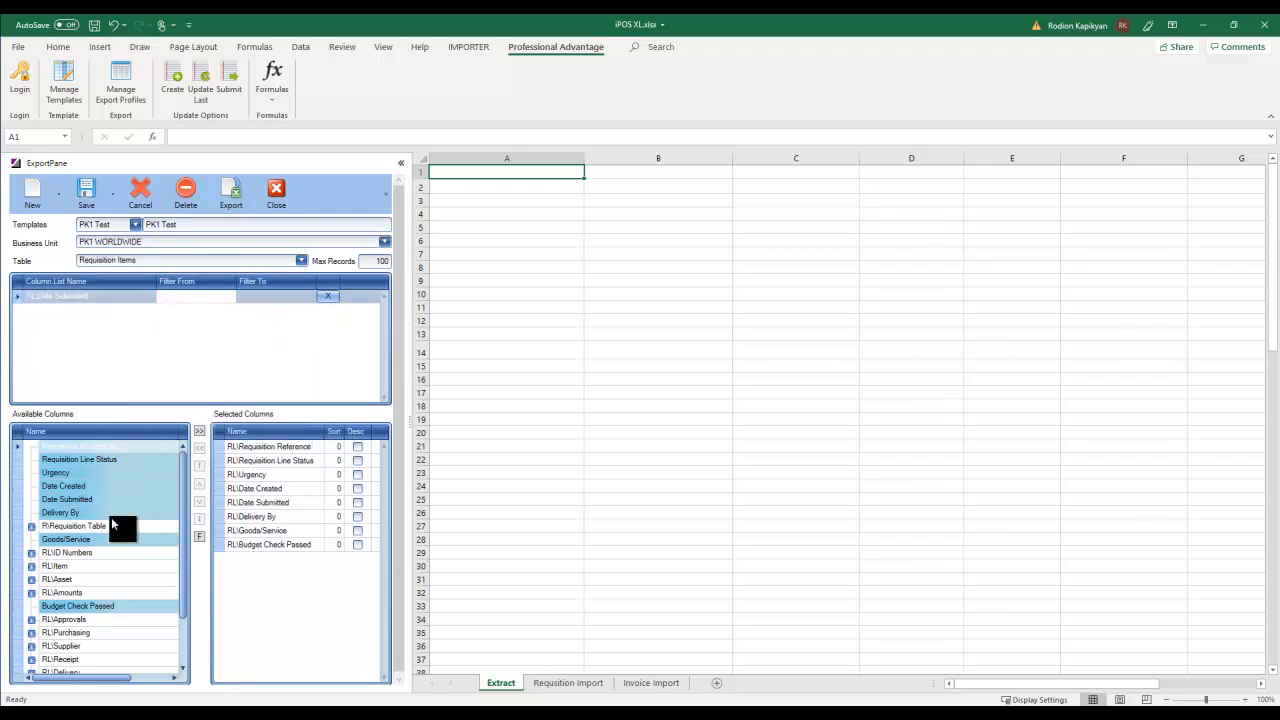
{"action": "left_click", "coordinate": [31, 566]}
{"action": "double_click", "coordinate": [66, 580]}
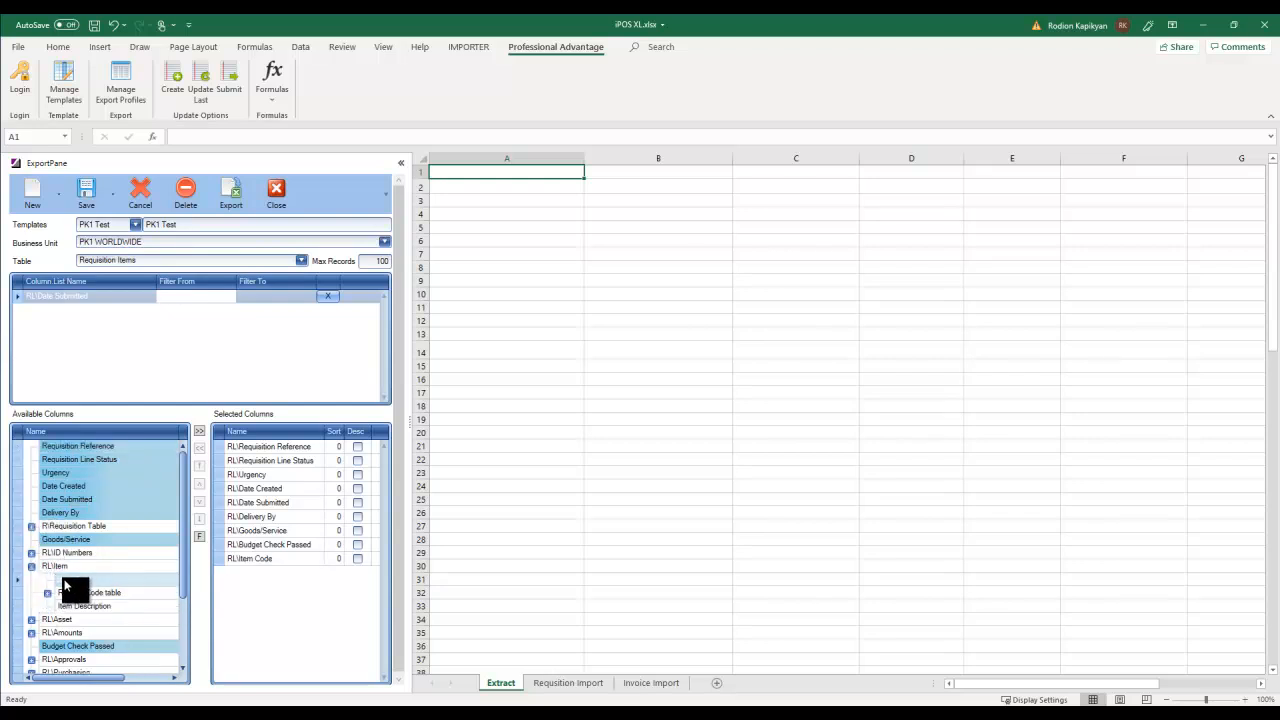
{"action": "double_click", "coordinate": [82, 606]}
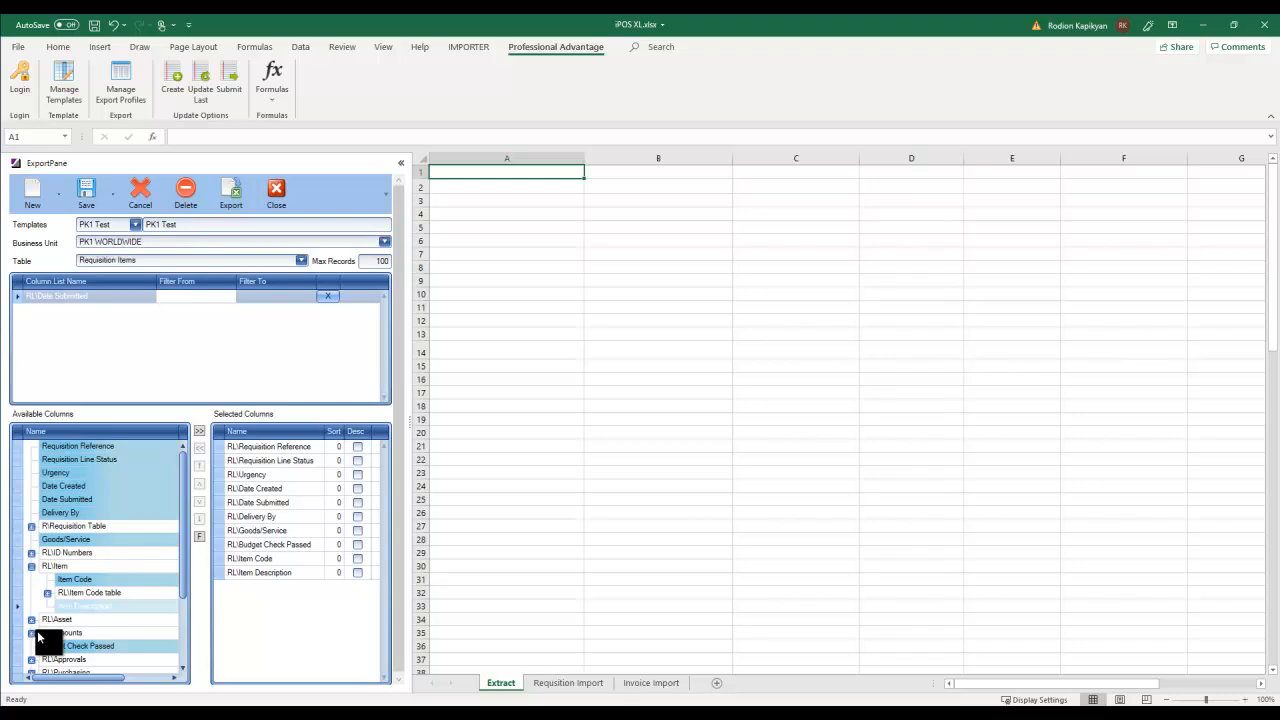
- Add Base Unit Cost, Quantity, Base Amount, Base Tax Amount, Item Unit of Measure and Conversion Code
{"action": "left_click", "coordinate": [31, 632]}
{"action": "scroll", "coordinate": [181, 541], "scroll_direction": "down", "scroll_amount": 1}
{"action": "left_click_drag", "start_coordinate": [181, 541], "coordinate": [182, 586]}
{"action": "double_click", "coordinate": [73, 527]}
{"action": "double_click", "coordinate": [72, 539]}
{"action": "double_click", "coordinate": [74, 553]}
{"action": "double_click", "coordinate": [75, 567]}
{"action": "double_click", "coordinate": [75, 580]}
{"action": "double_click", "coordinate": [76, 607]}
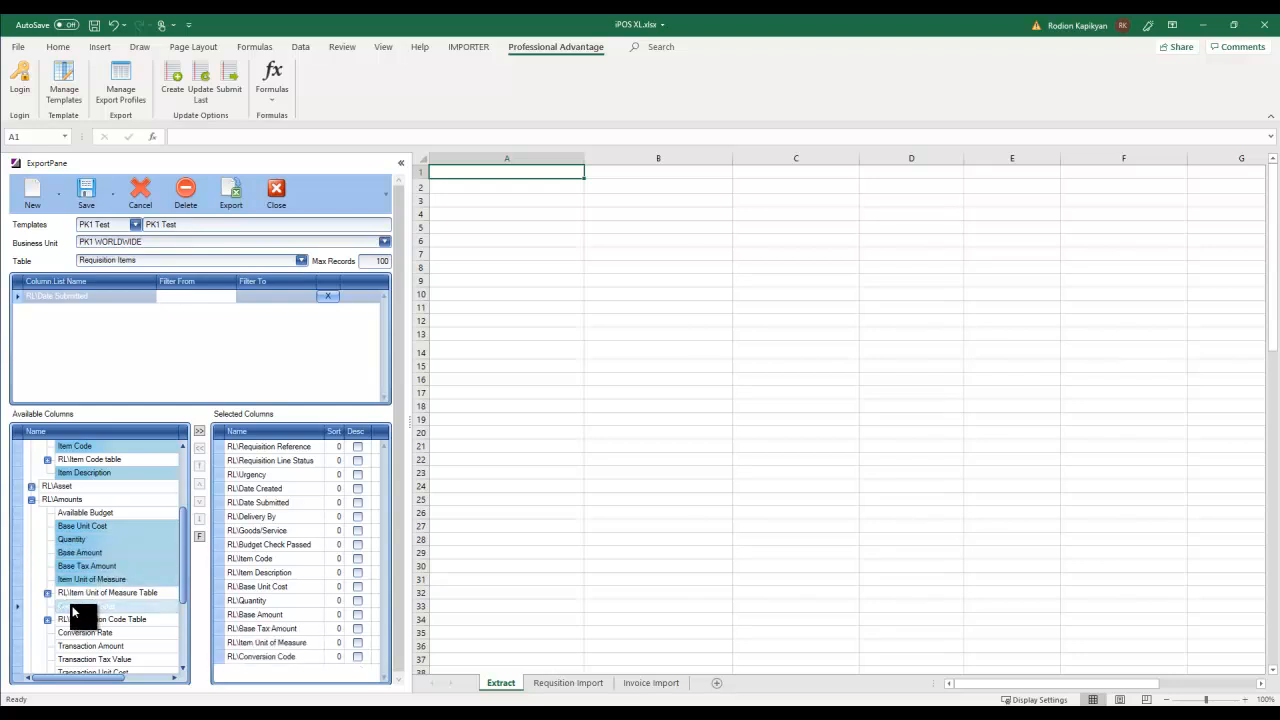
{"action": "left_click_drag", "start_coordinate": [182, 580], "coordinate": [190, 652]}
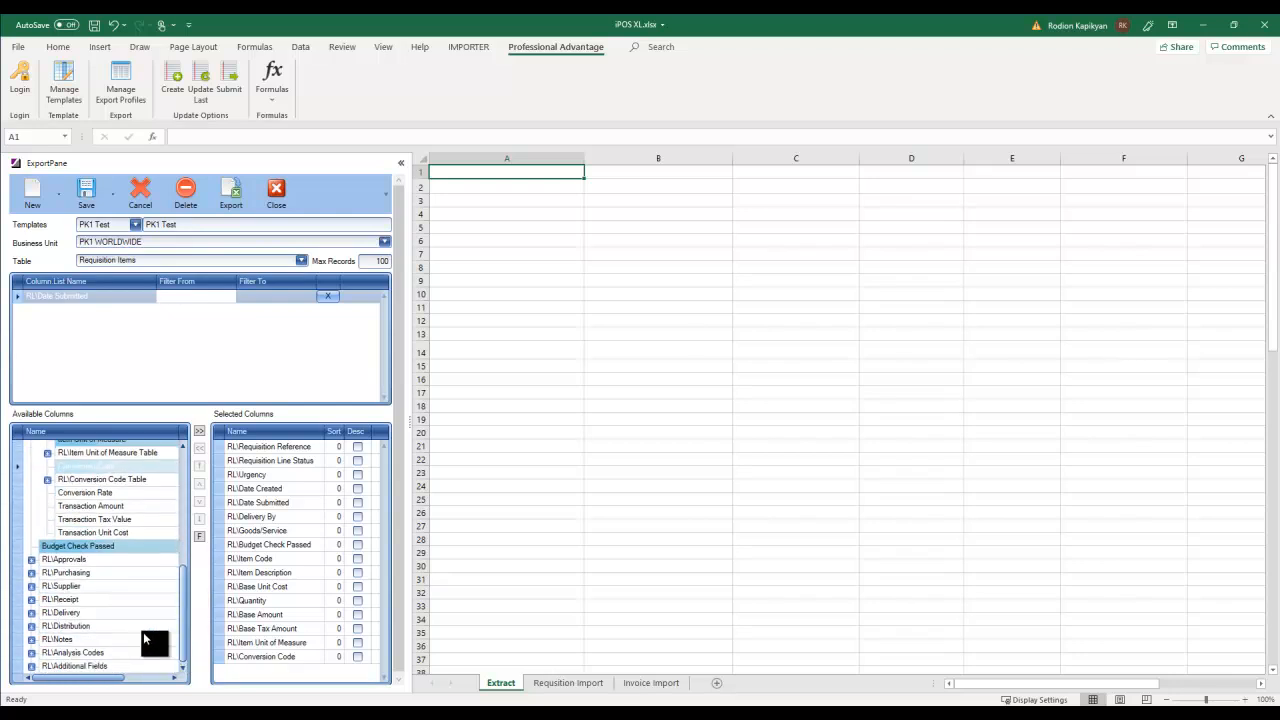
- Add Supplier Code and Distribution Code, then export the requisition item rows to the sheet
{"action": "left_click", "coordinate": [31, 561]}
{"action": "left_click", "coordinate": [31, 561]}
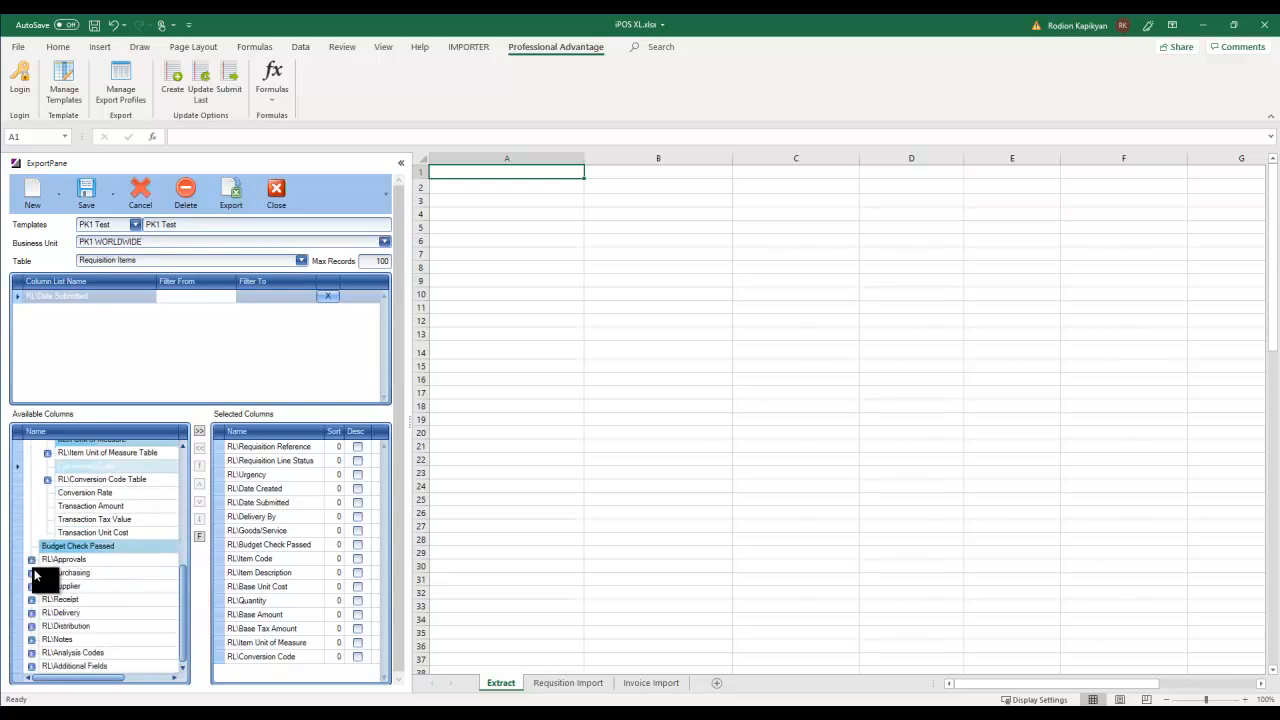
{"action": "left_click", "coordinate": [31, 586]}
{"action": "double_click", "coordinate": [70, 612]}
{"action": "left_click", "coordinate": [31, 586]}
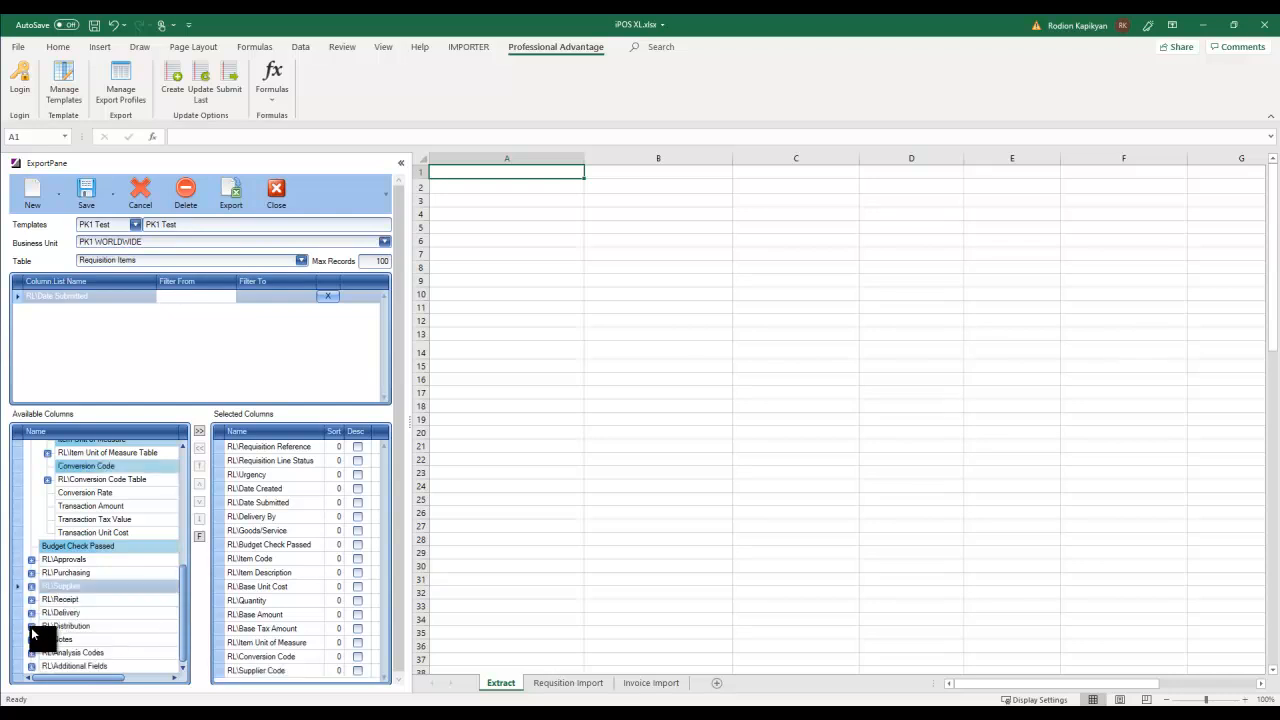
{"action": "left_click", "coordinate": [31, 626]}
{"action": "double_click", "coordinate": [80, 639]}
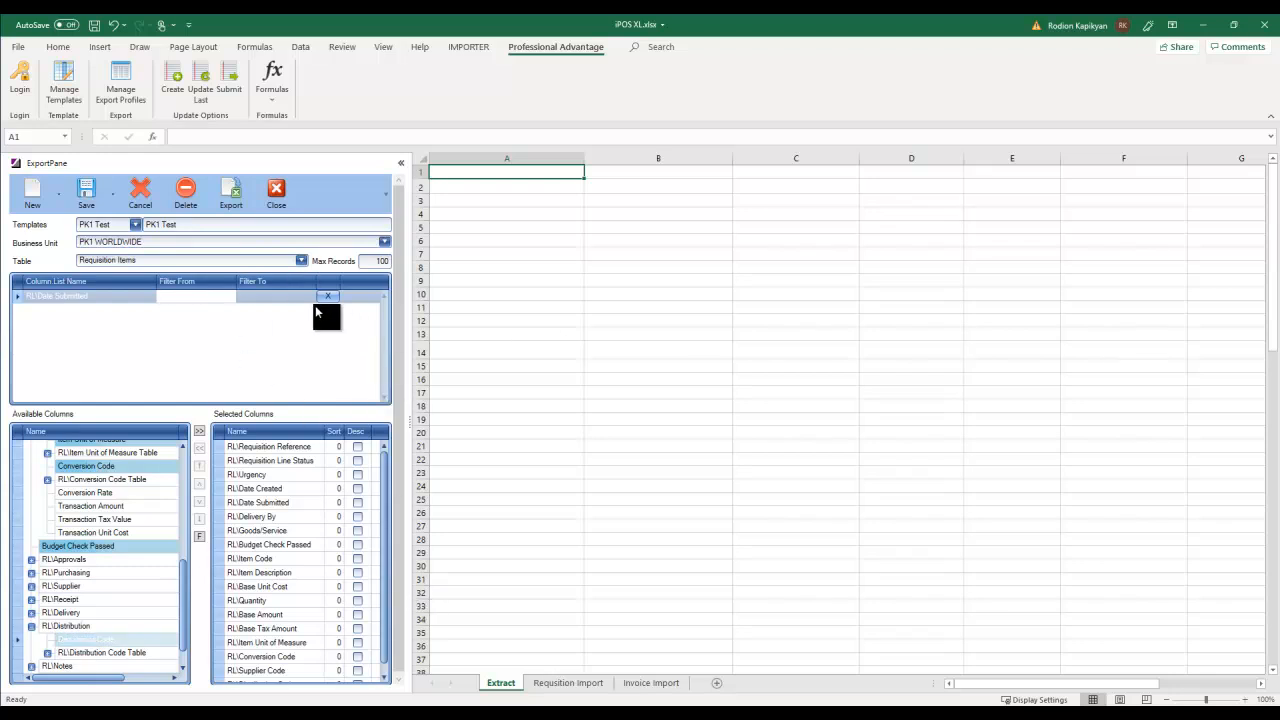
{"action": "left_click", "coordinate": [229, 187]}
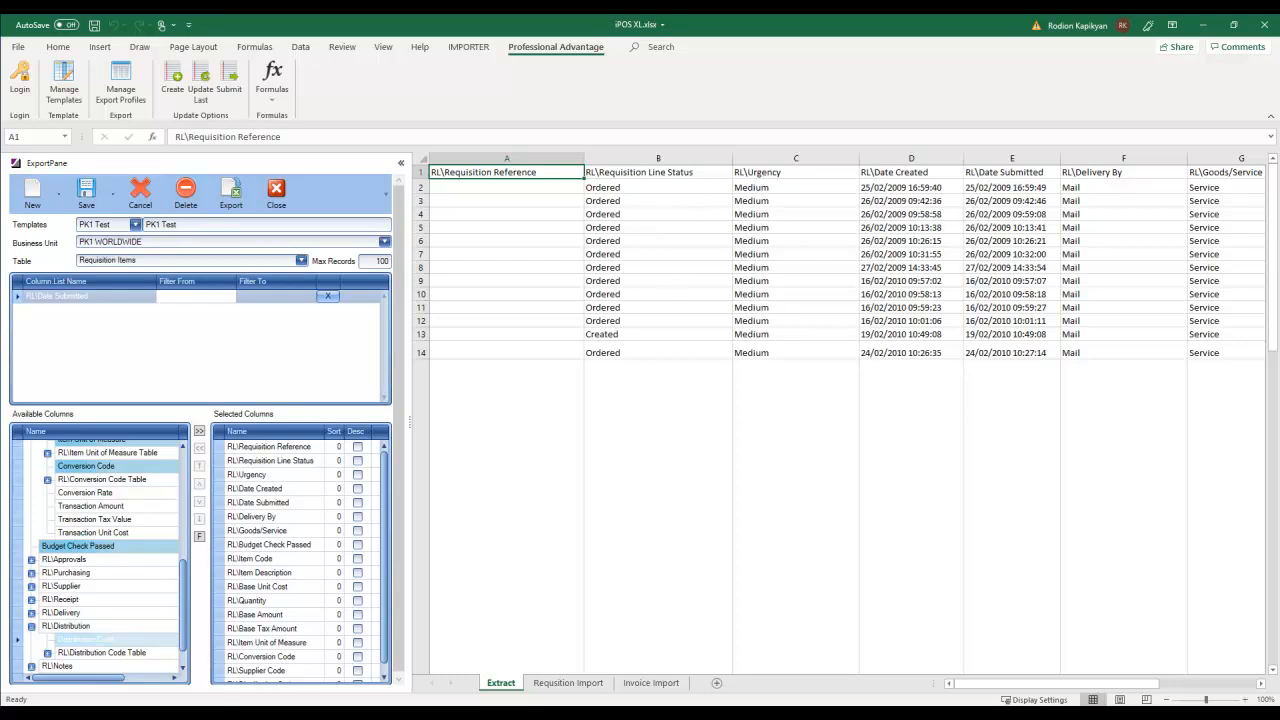
{"action": "left_click_drag", "start_coordinate": [985, 684], "coordinate": [846, 663]}
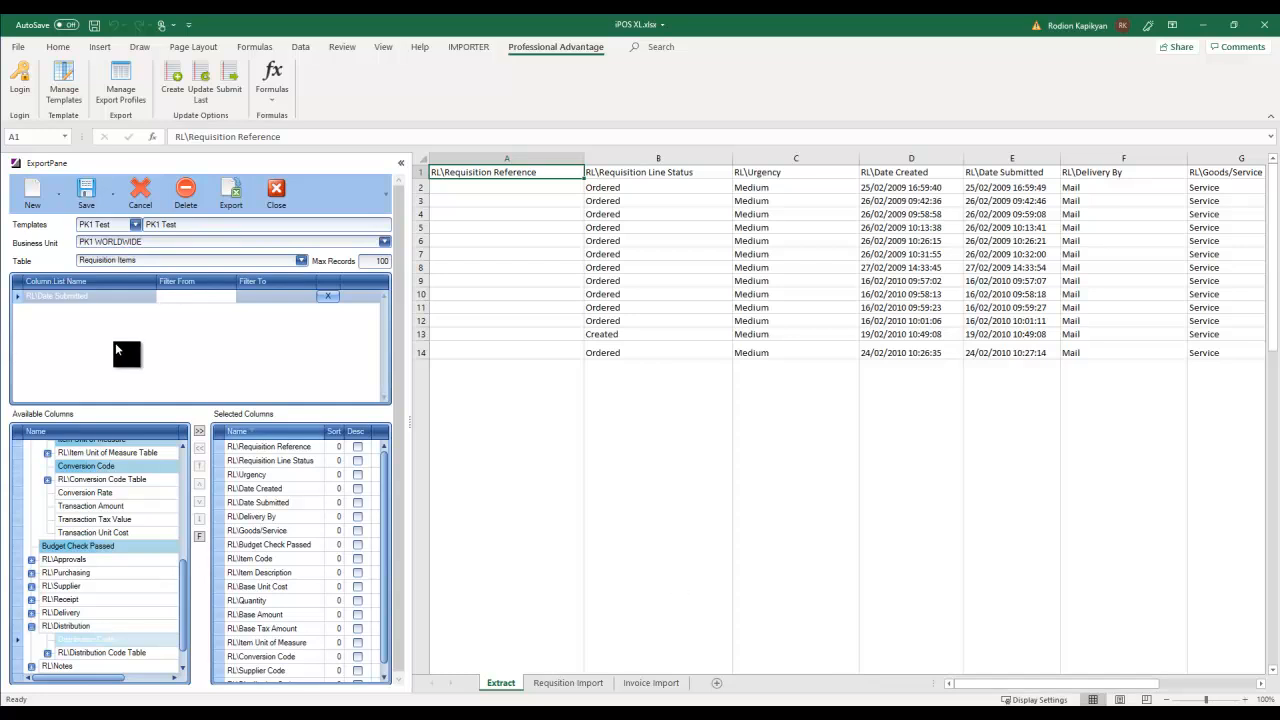
{"action": "left_click", "coordinate": [152, 260]}
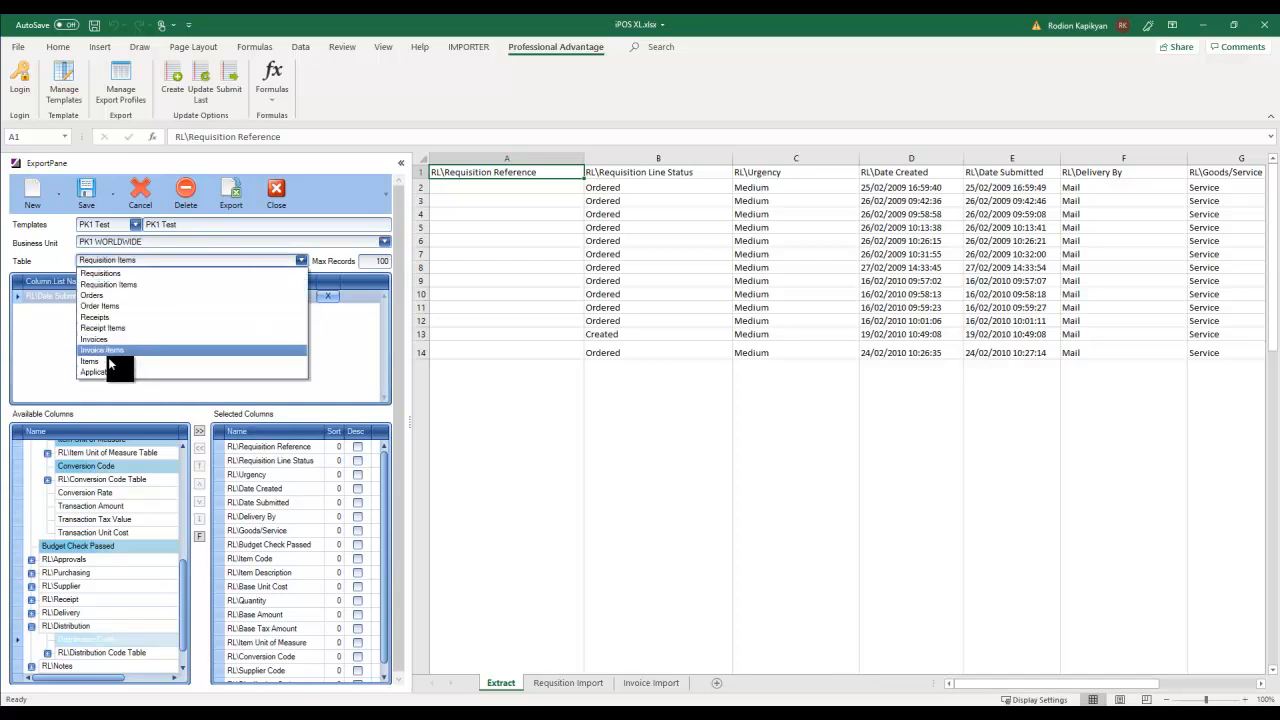
- Set the export table to Invoices, clear the sheet, start at A1, and add all invoice columns
{"action": "key", "text": "Escape"}
{"action": "left_click", "coordinate": [422, 159]}
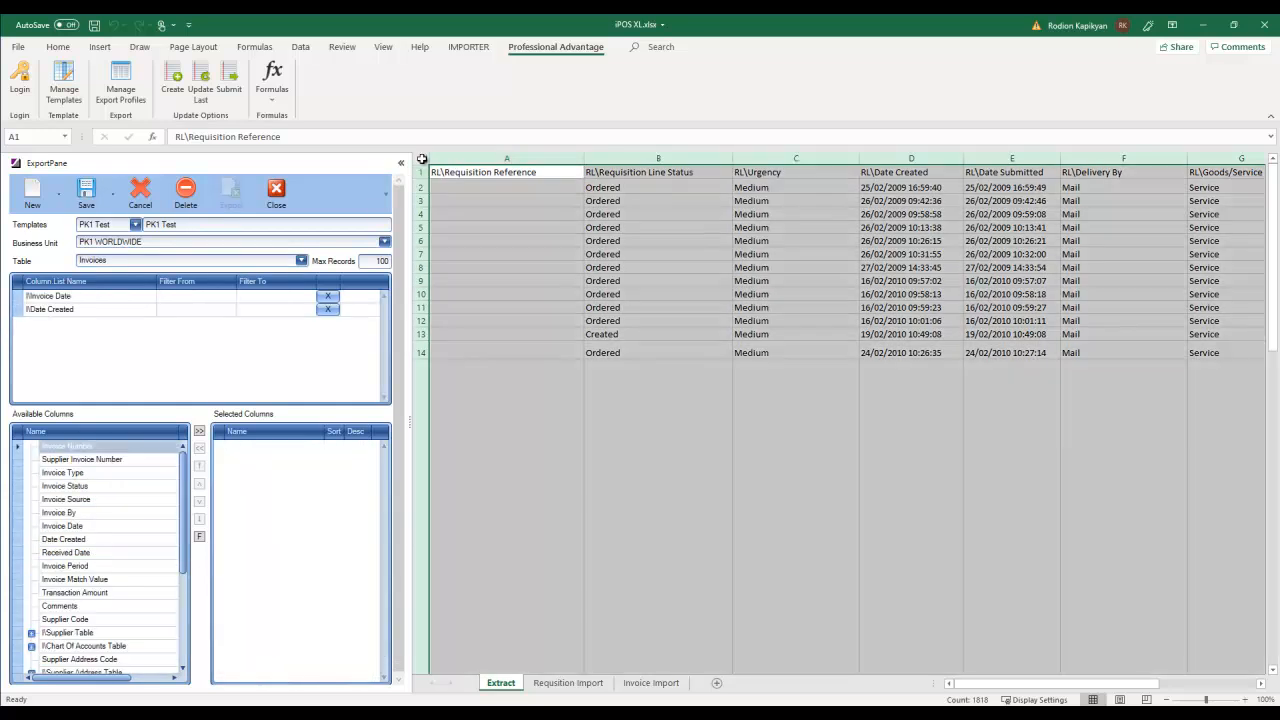
{"action": "key", "text": "Delete"}
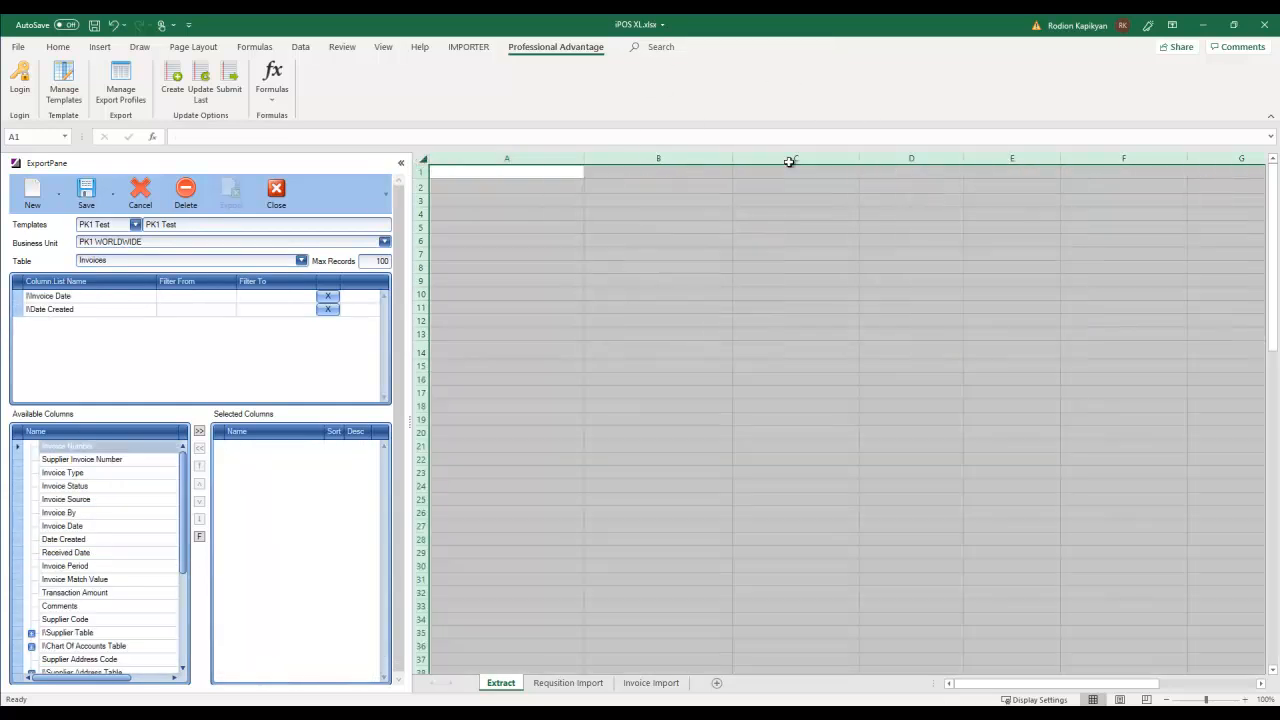
{"action": "left_click", "coordinate": [522, 222]}
{"action": "left_click", "coordinate": [468, 171]}
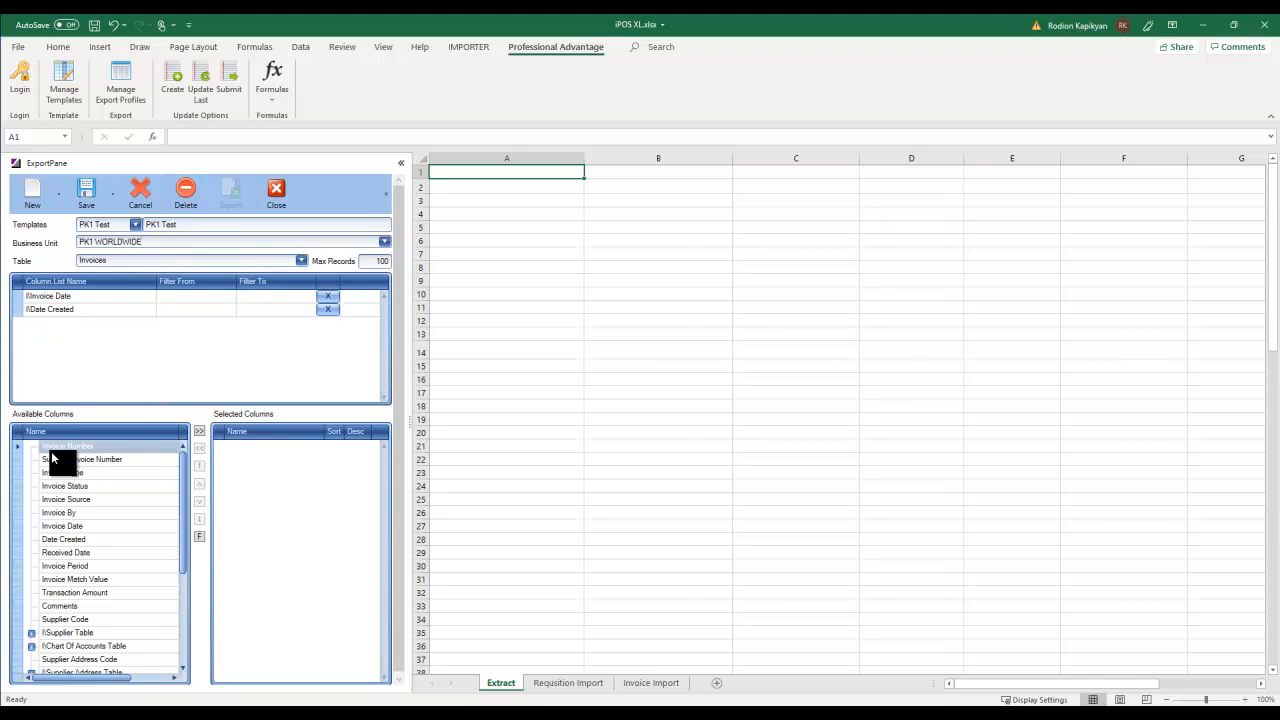
{"action": "left_click", "coordinate": [201, 432]}
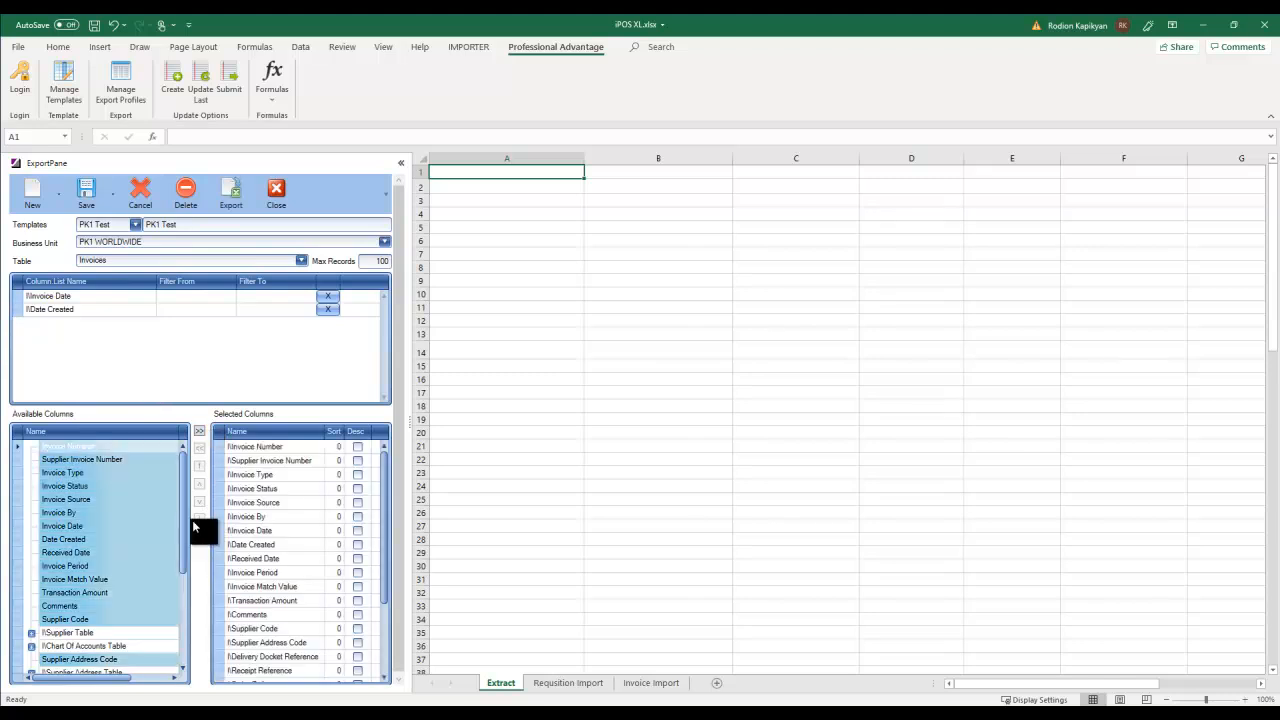
- Add the Supplier Table fields Days Tolerance to Apply, Priority and Warning Limit
{"action": "left_click", "coordinate": [31, 633]}
{"action": "left_click", "coordinate": [66, 647]}
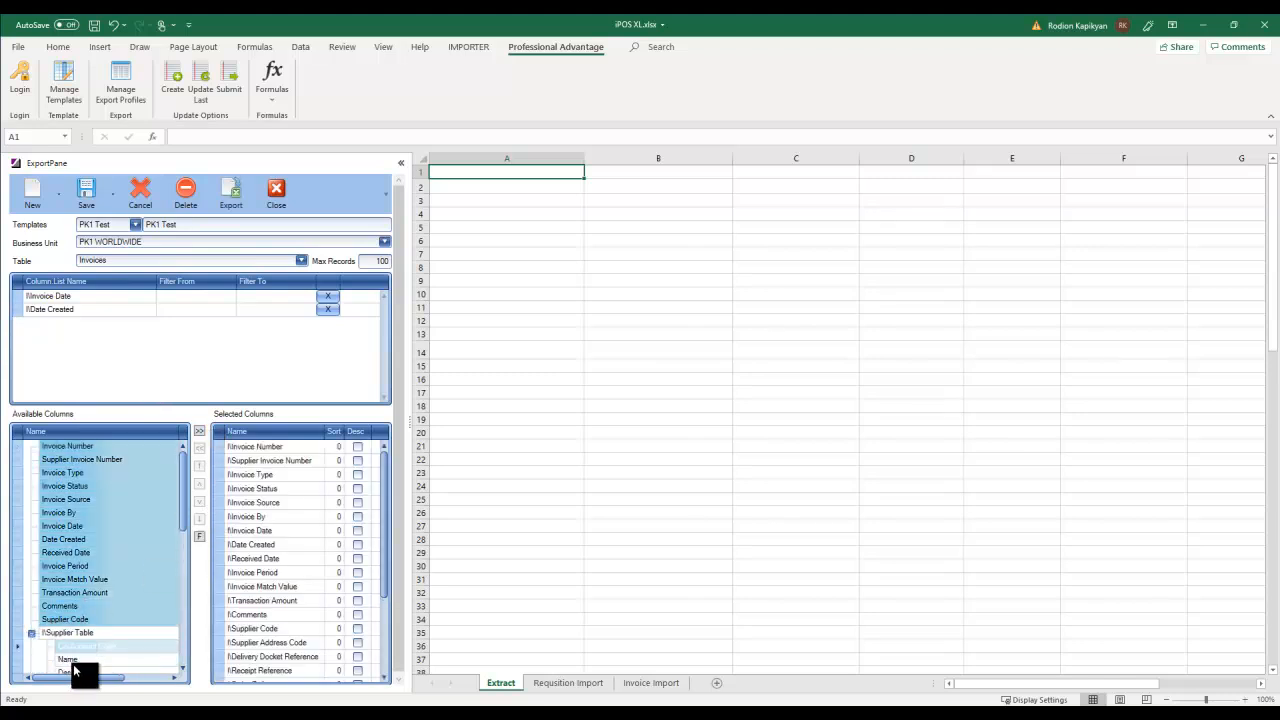
{"action": "left_click_drag", "start_coordinate": [186, 512], "coordinate": [180, 592]}
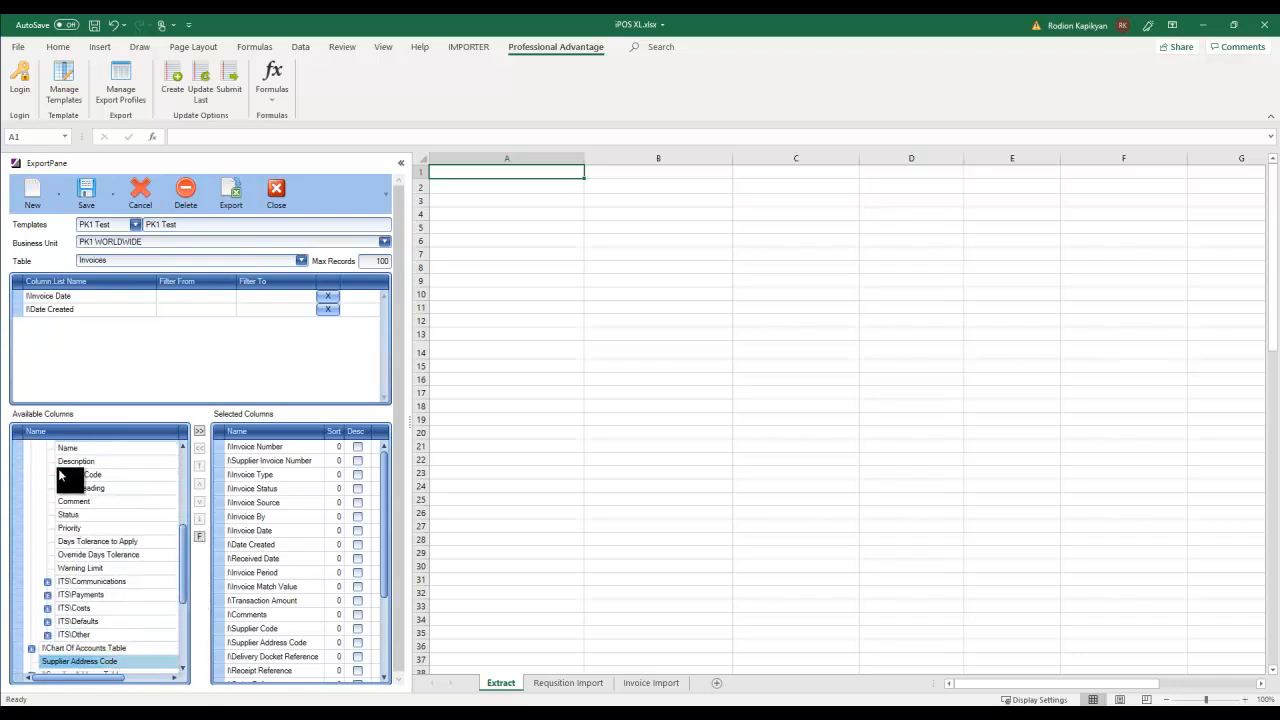
{"action": "double_click", "coordinate": [77, 543]}
{"action": "double_click", "coordinate": [74, 526]}
{"action": "double_click", "coordinate": [80, 568]}
{"action": "left_click_drag", "start_coordinate": [187, 580], "coordinate": [181, 615]}
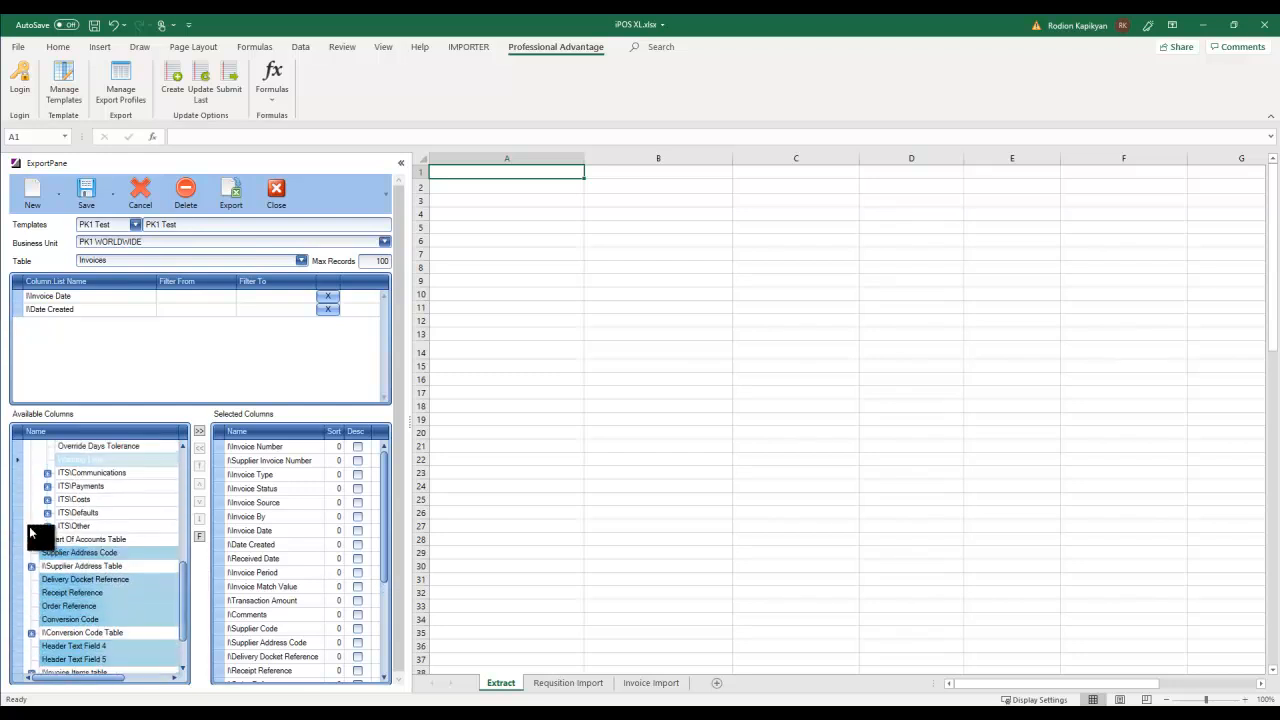
- Expand ITS Costs, highlight Delivery Docket Reference and Receipt Reference, and export the invoice data
{"action": "left_click", "coordinate": [46, 500]}
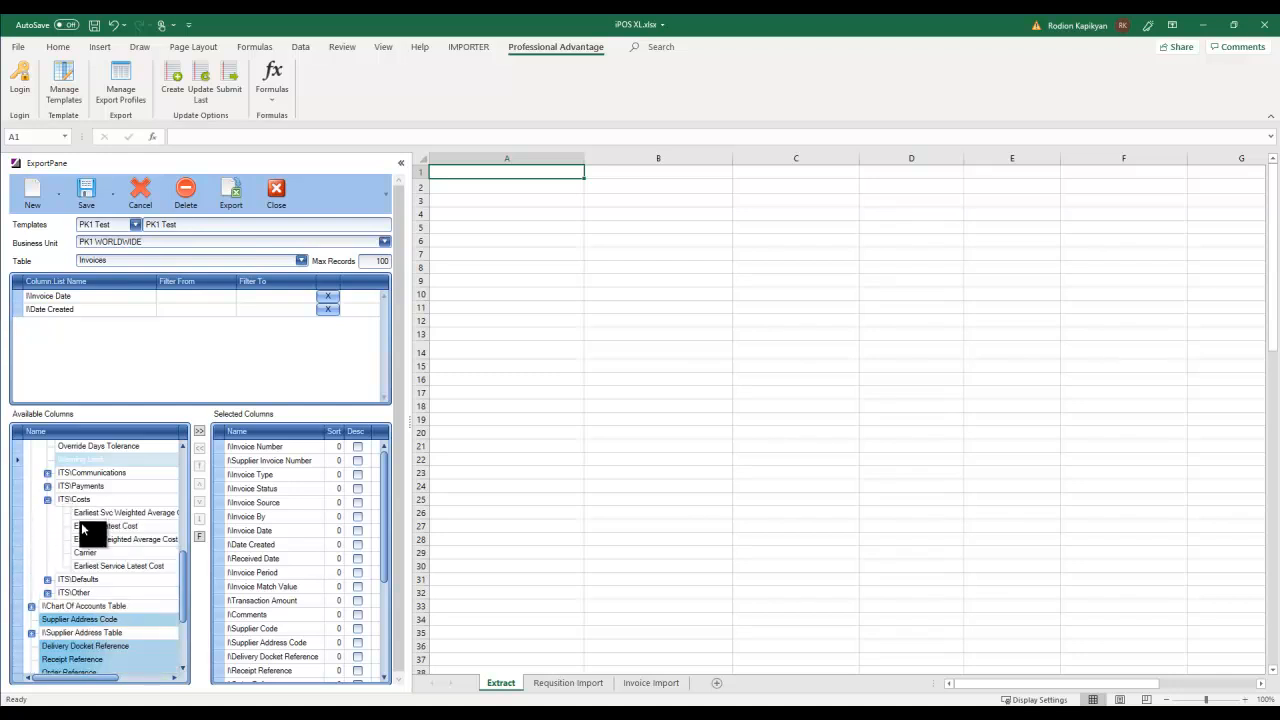
{"action": "left_click_drag", "start_coordinate": [183, 572], "coordinate": [183, 612]}
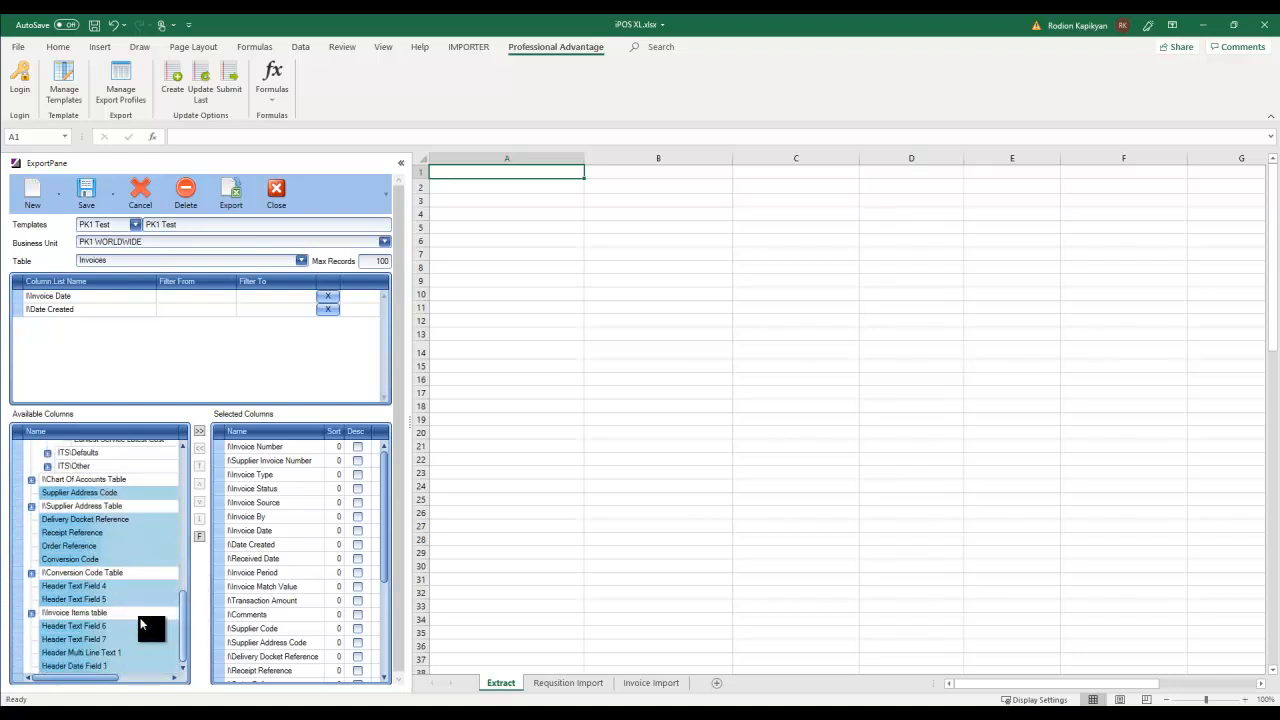
{"action": "left_click", "coordinate": [60, 523]}
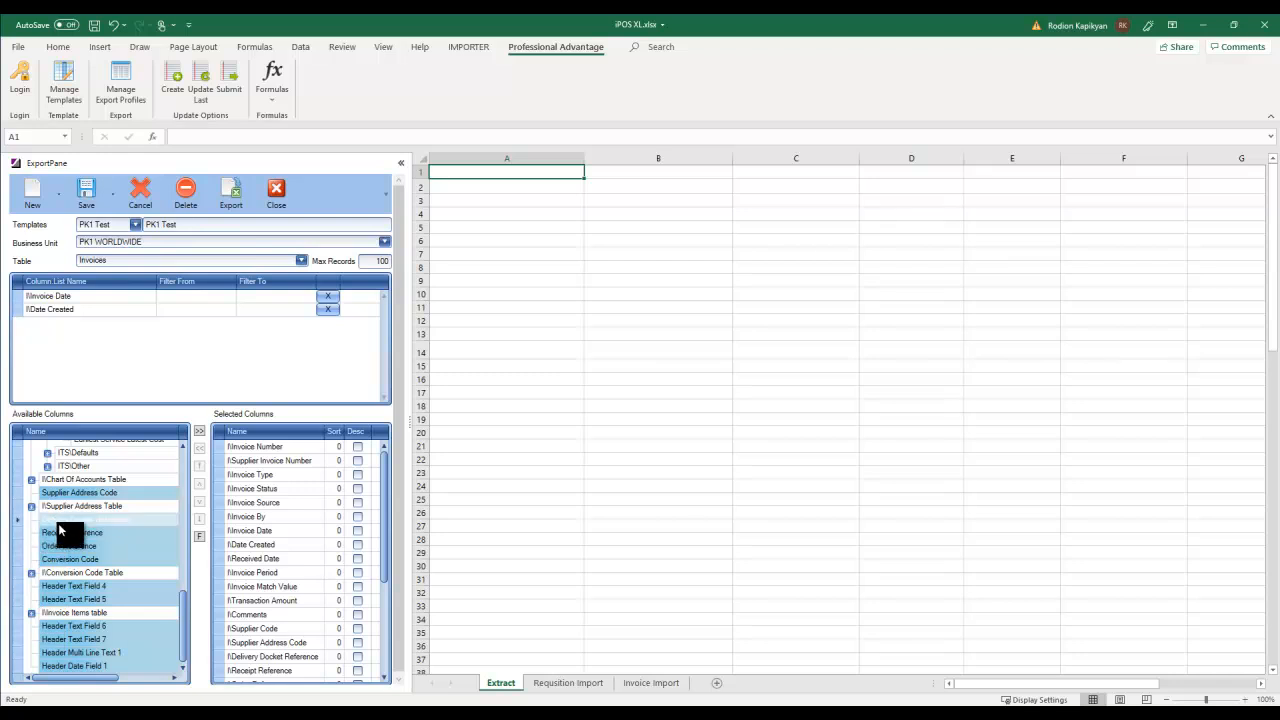
{"action": "left_click", "coordinate": [60, 532]}
{"action": "left_click", "coordinate": [231, 194]}
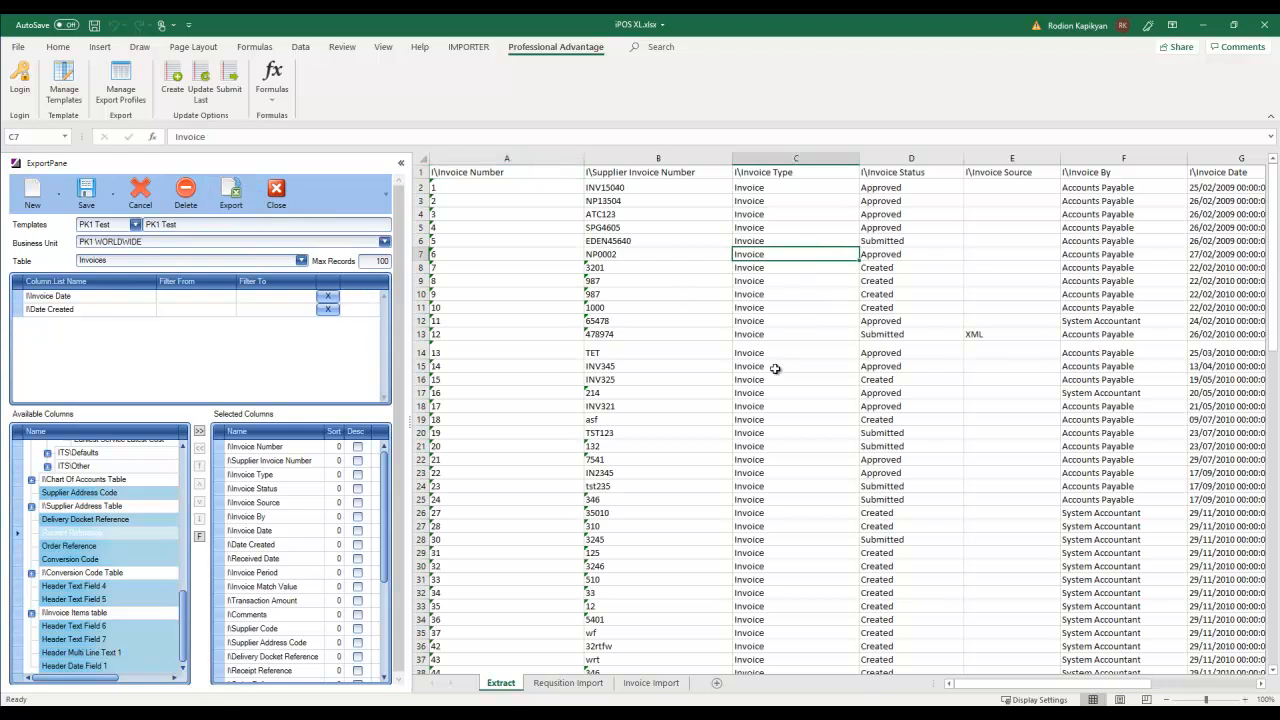
- Close the export pane and select cell A4 in the invoice data
{"action": "left_click_drag", "start_coordinate": [977, 684], "coordinate": [833, 647]}
{"action": "left_click", "coordinate": [276, 193]}
{"action": "left_click", "coordinate": [112, 211]}
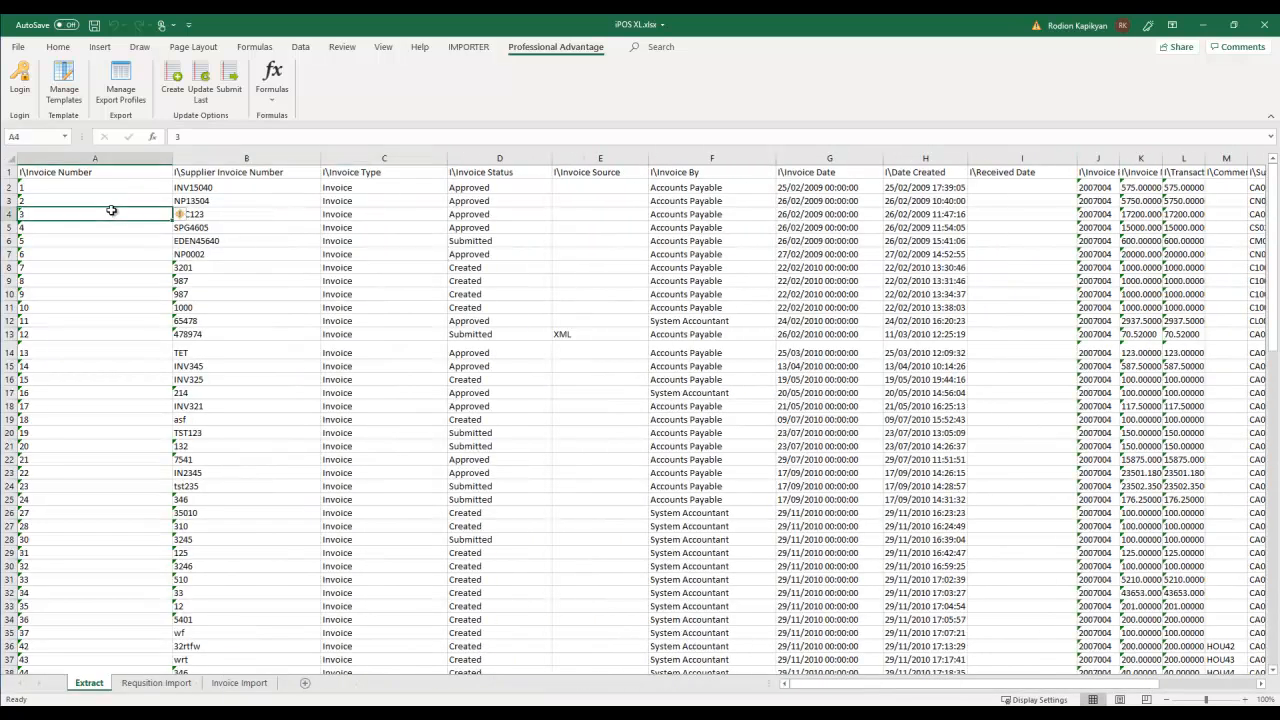